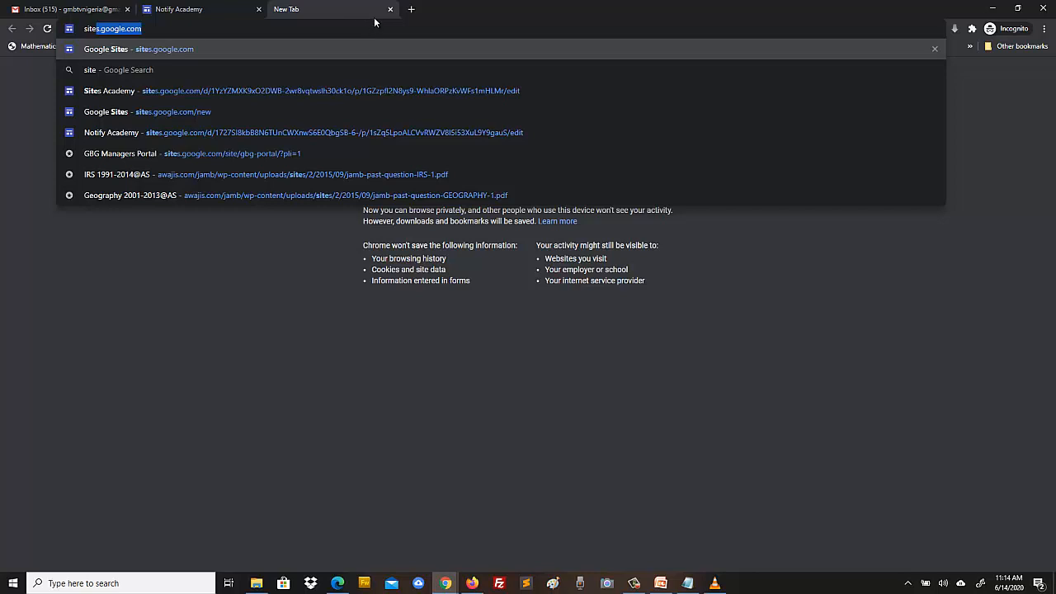
# - Delete the Home/About/Academic Calendar/Classroom/Portal/Contact button row beneath the Notify Academy banner
pyautogui.click(391, 9)
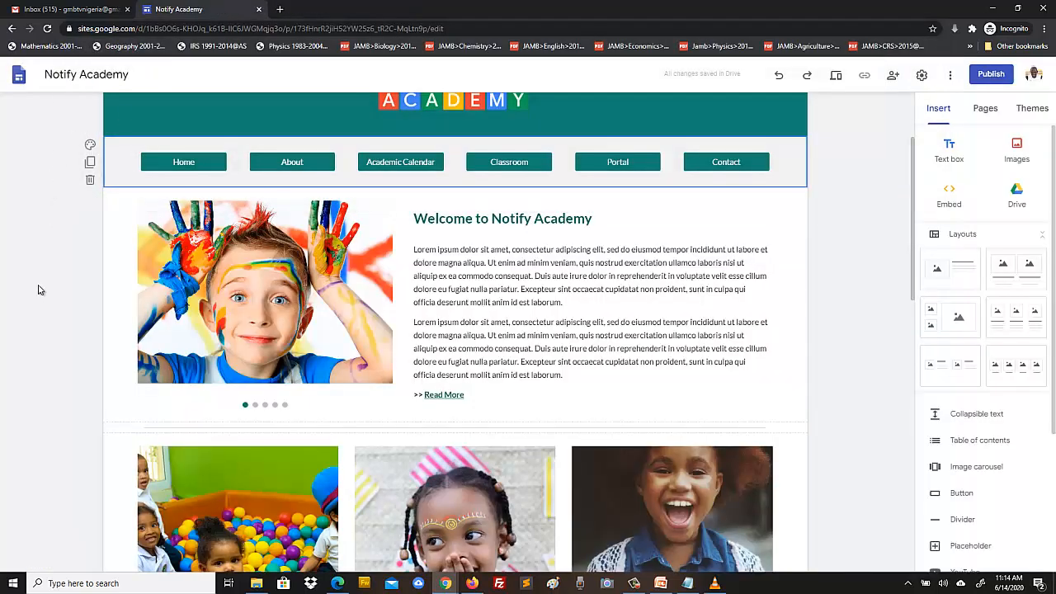
pyautogui.scroll(2, 819, 308)
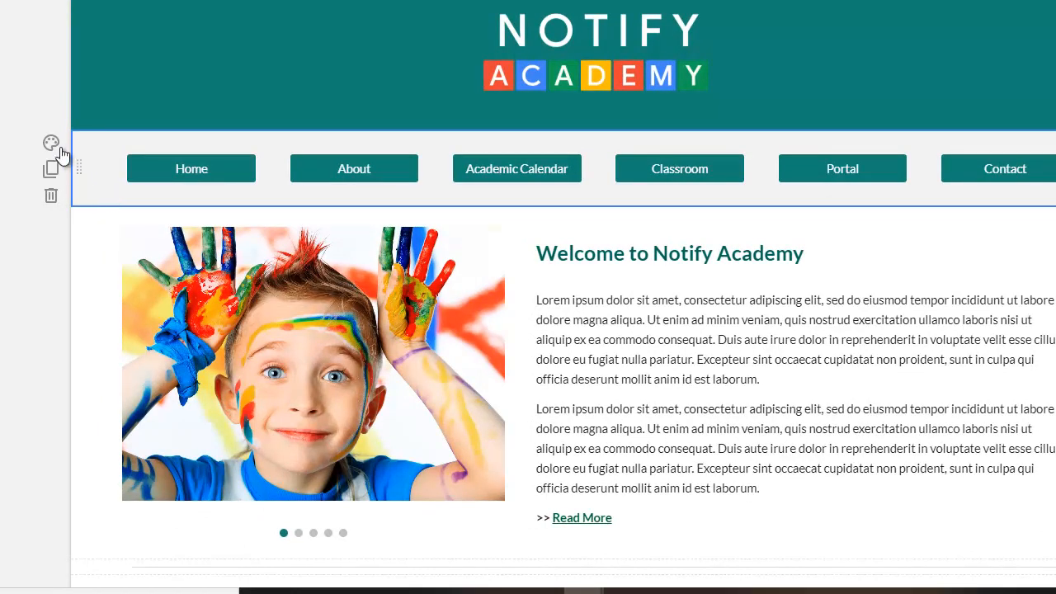
pyautogui.click(49, 197)
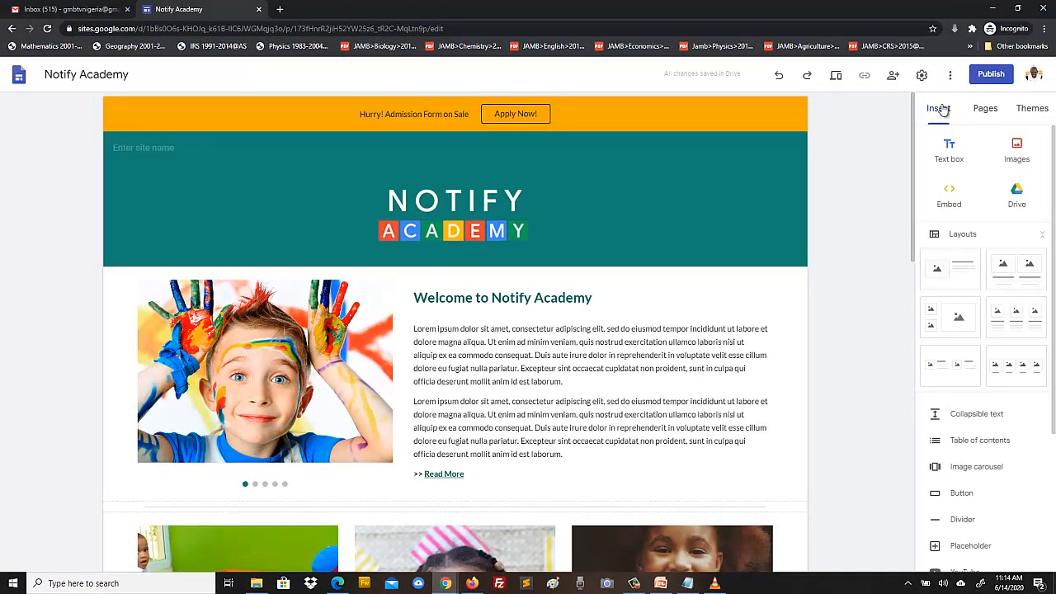
# - Browse the Pages, Themes and Insert panels, ending on the Pages list showing only Home
pyautogui.click(987, 111)
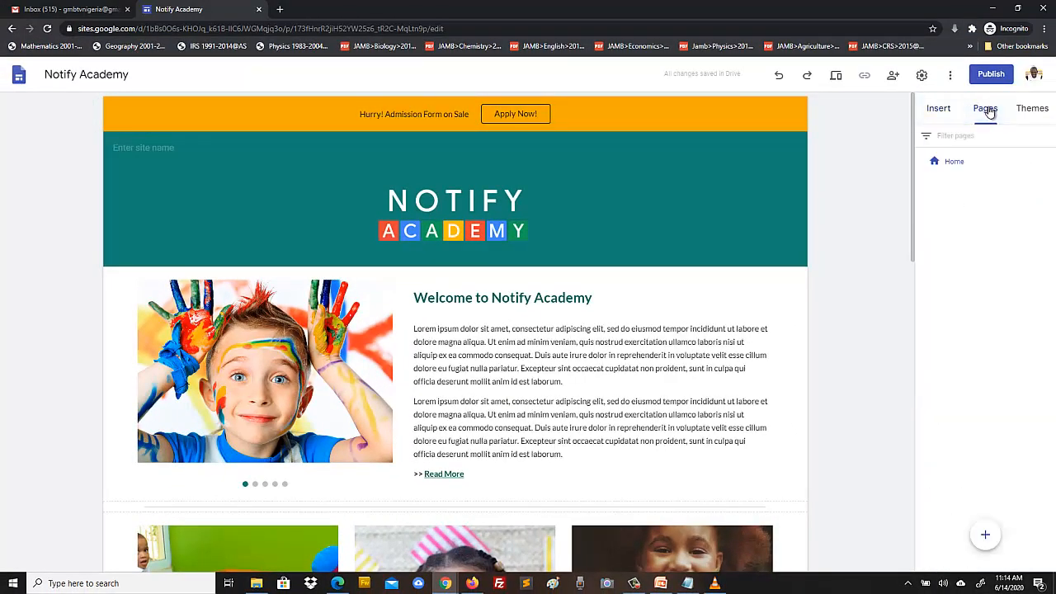
pyautogui.click(1035, 111)
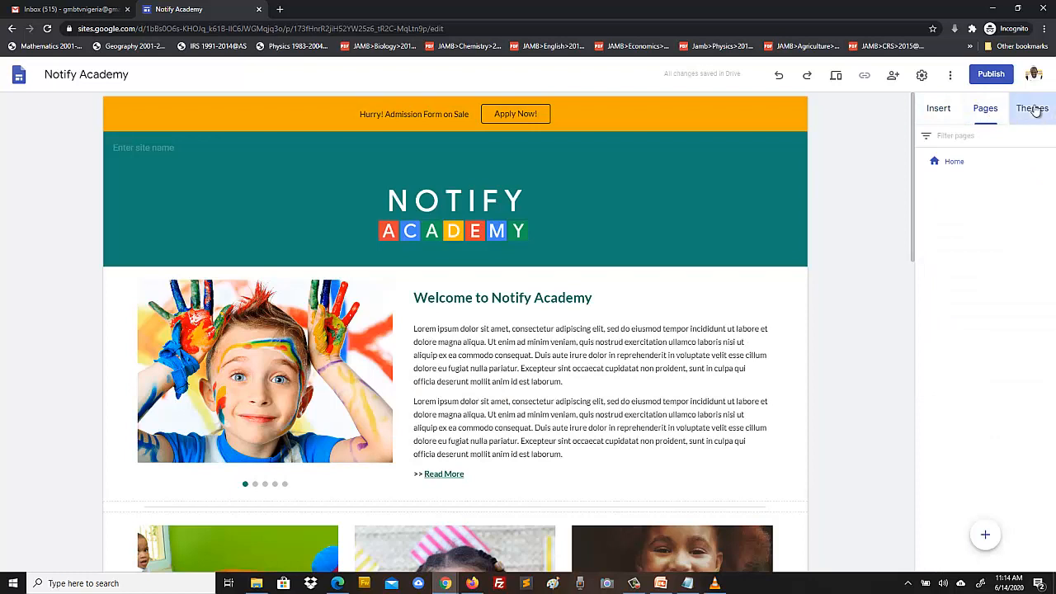
pyautogui.click(935, 110)
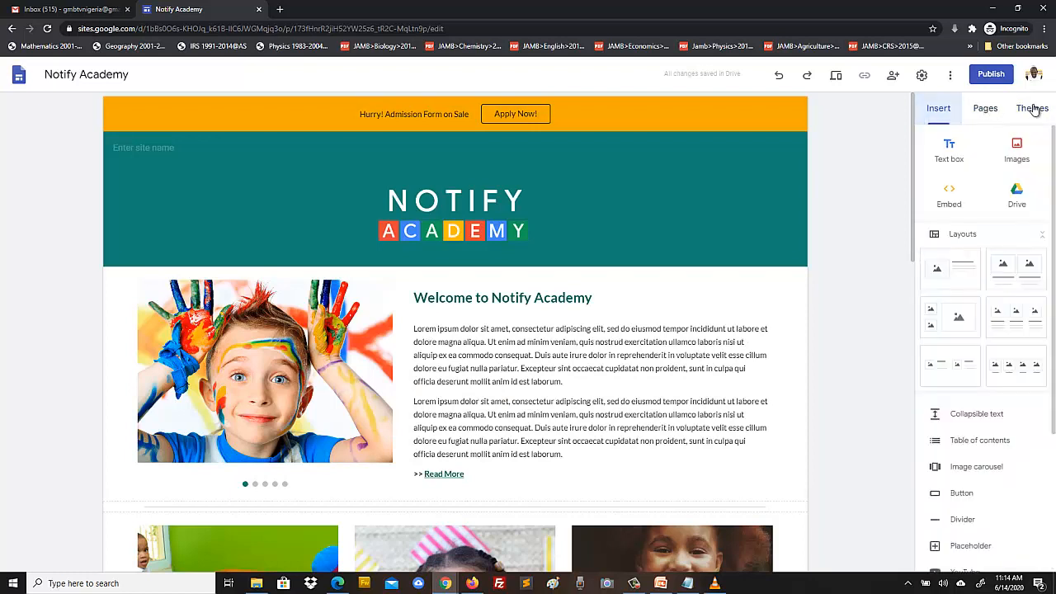
pyautogui.click(1031, 108)
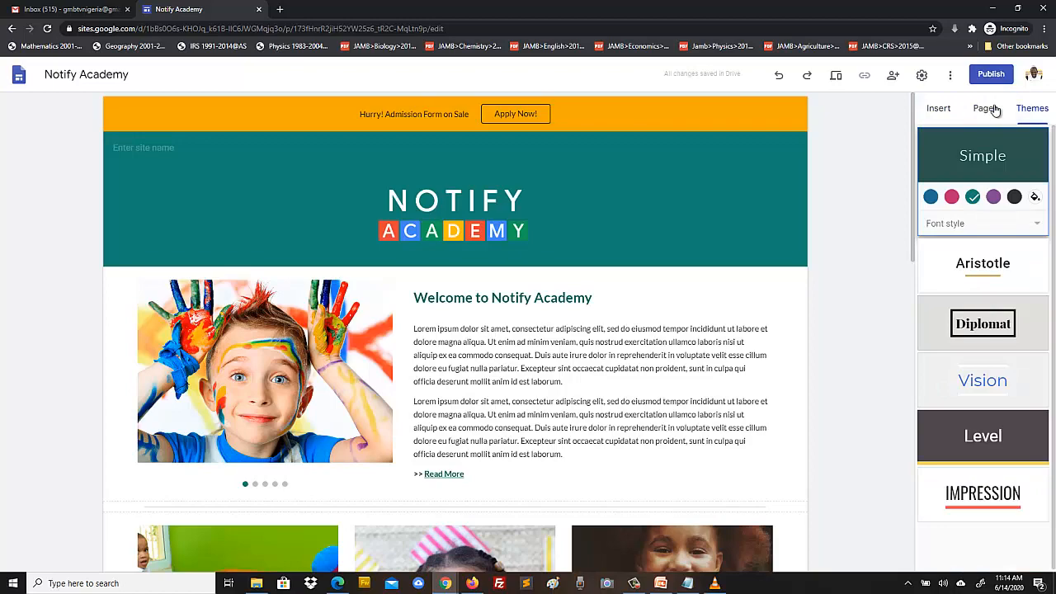
pyautogui.click(987, 112)
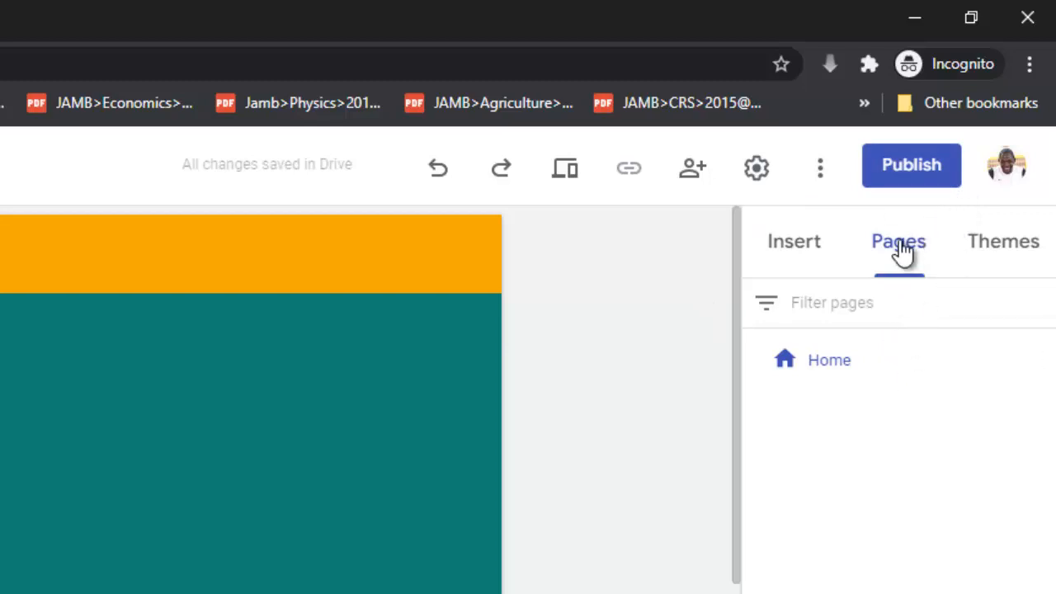
pyautogui.click(792, 245)
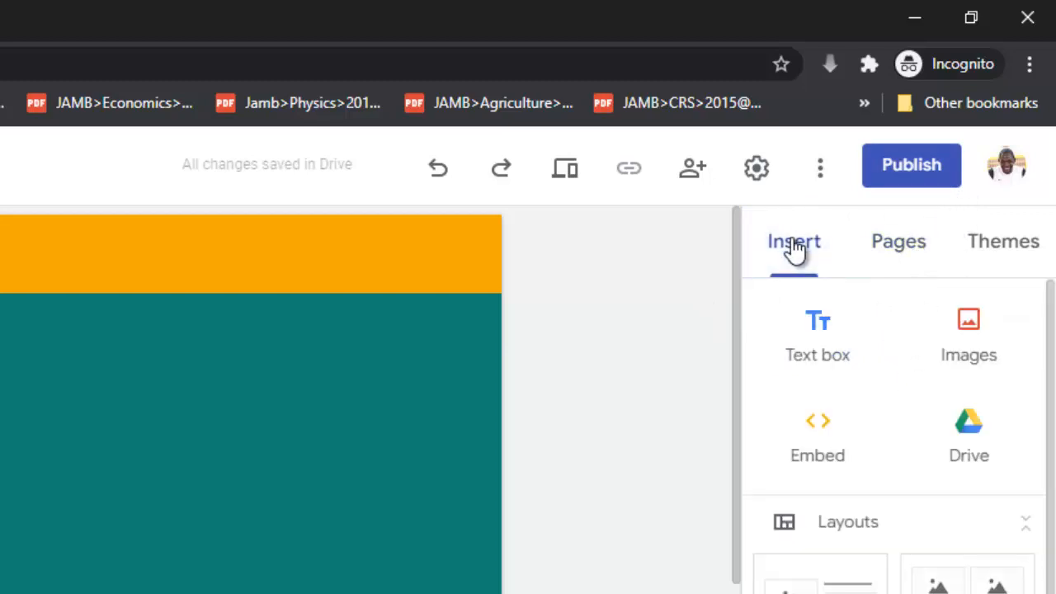
pyautogui.click(885, 247)
pyautogui.click(1030, 243)
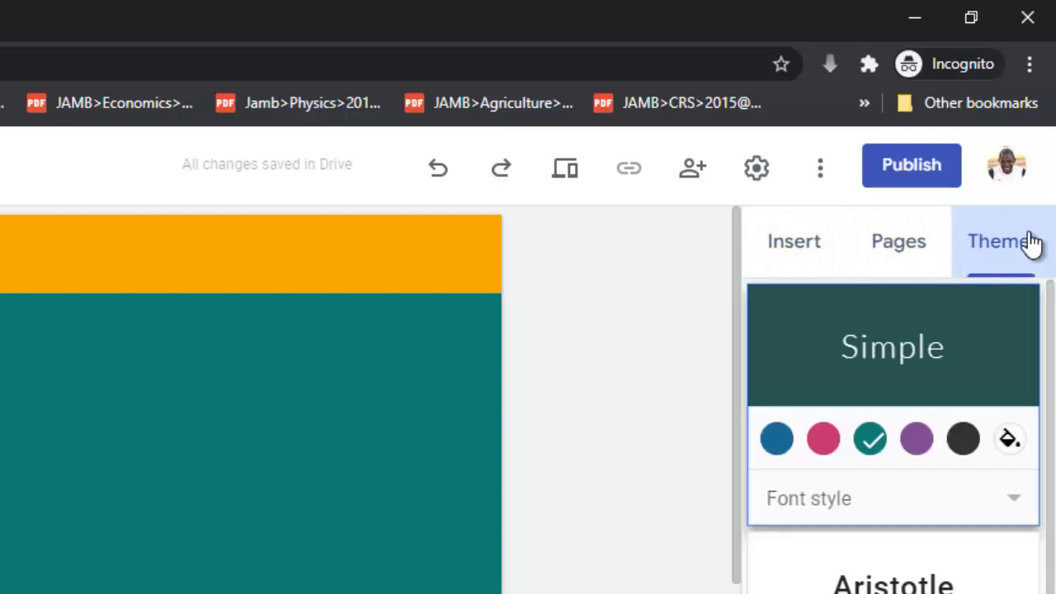
pyautogui.click(891, 241)
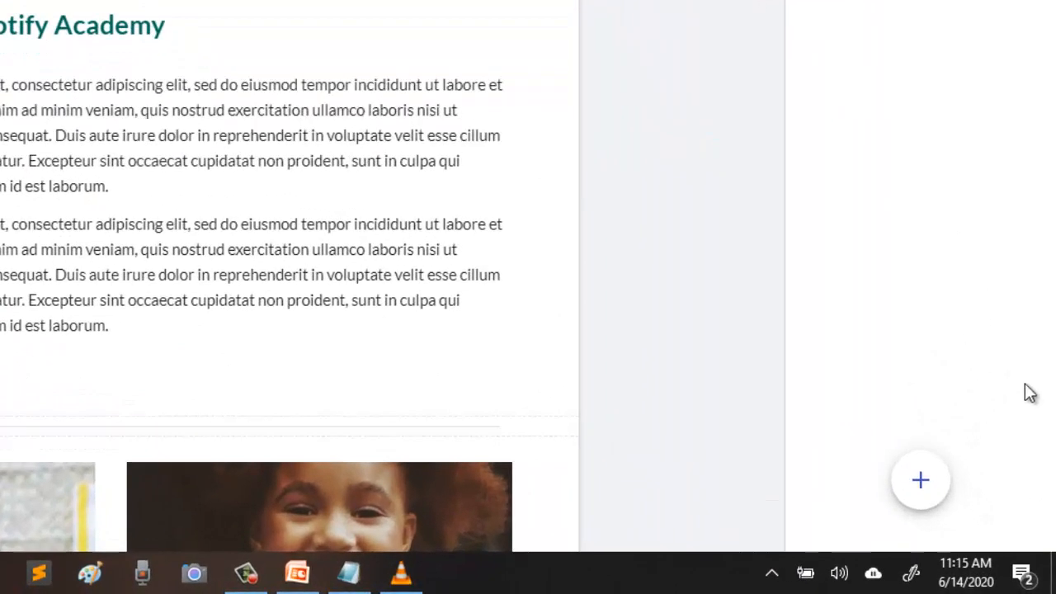
pyautogui.moveTo(921, 483)
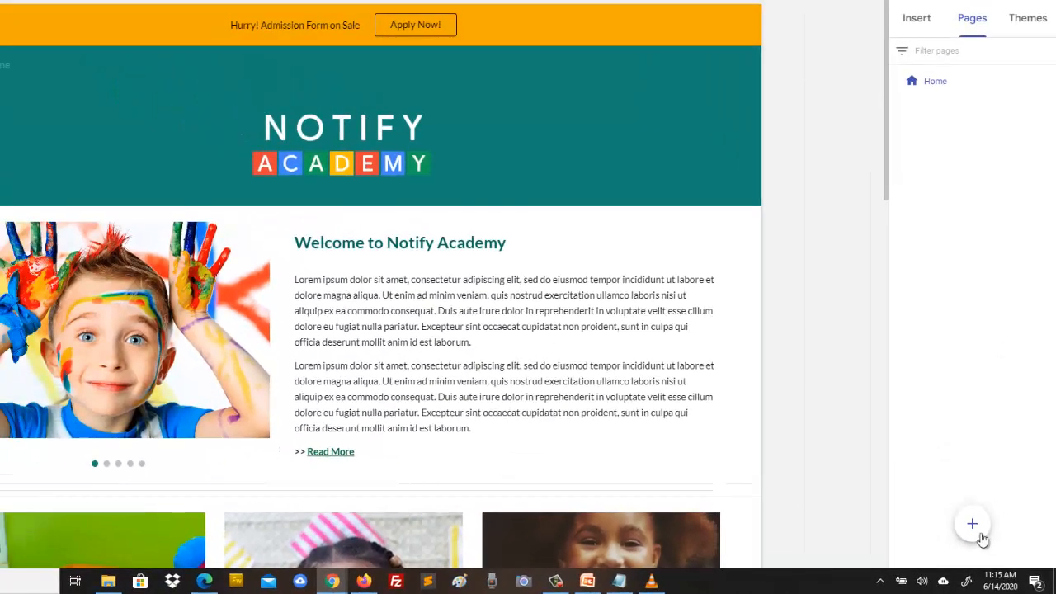
# - Create a blank page titled 'About', listed after Home in the site navigation
pyautogui.moveTo(971, 523)
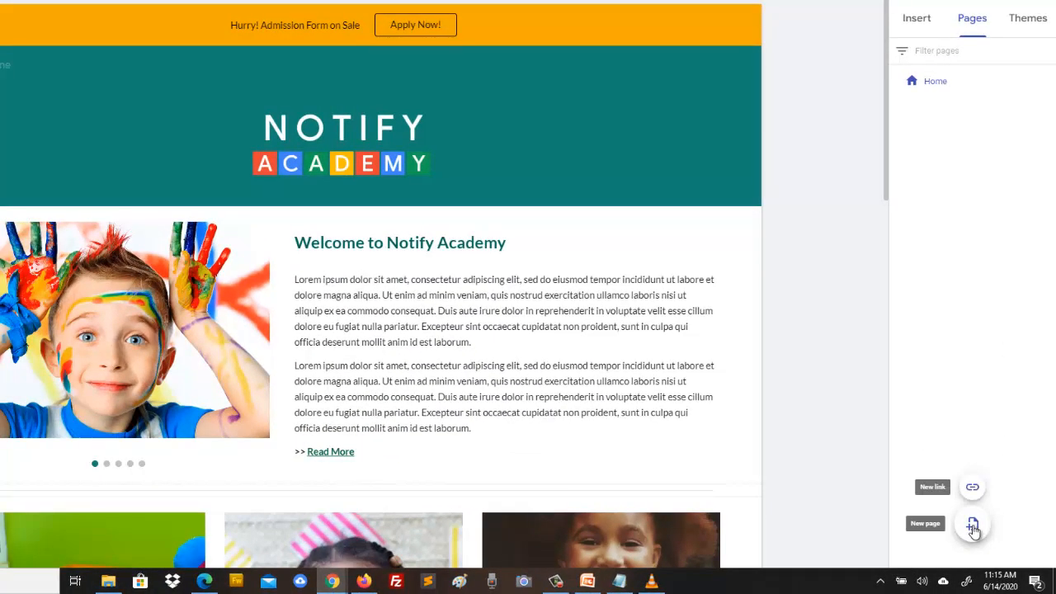
pyautogui.click(972, 526)
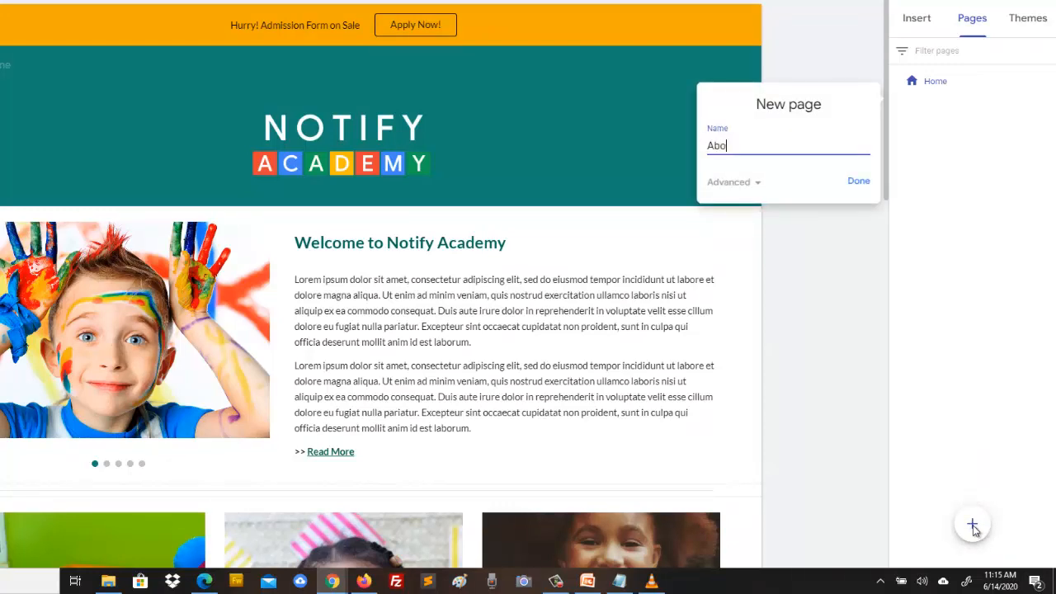
pyautogui.write('About')
pyautogui.click(862, 184)
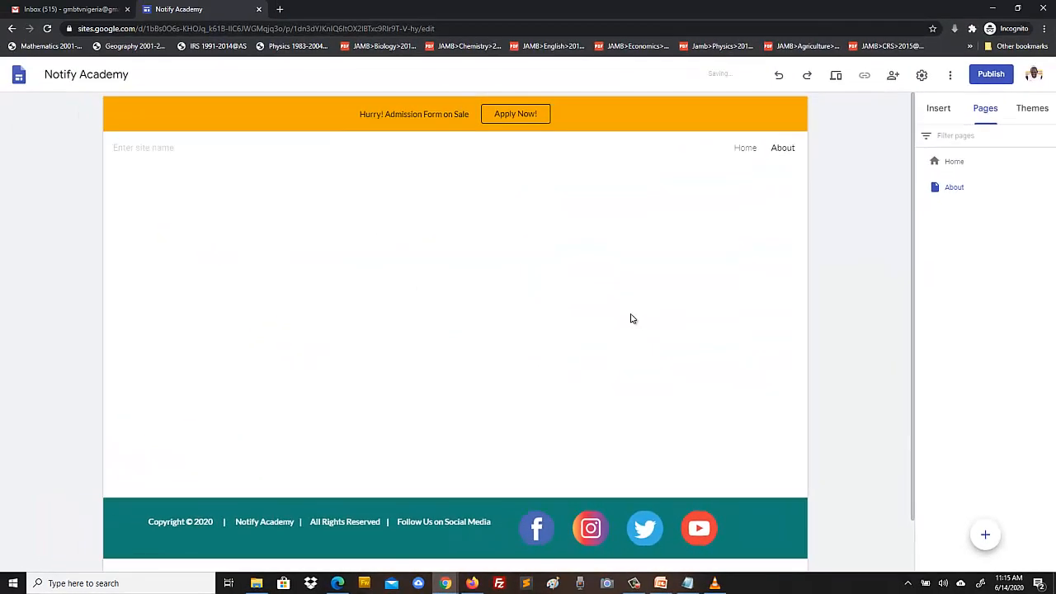
pyautogui.scroll(-1, 631, 317)
pyautogui.scroll(1, 631, 317)
# - Delete the blank About page from the Pages list, leaving only Home
pyautogui.click(745, 148)
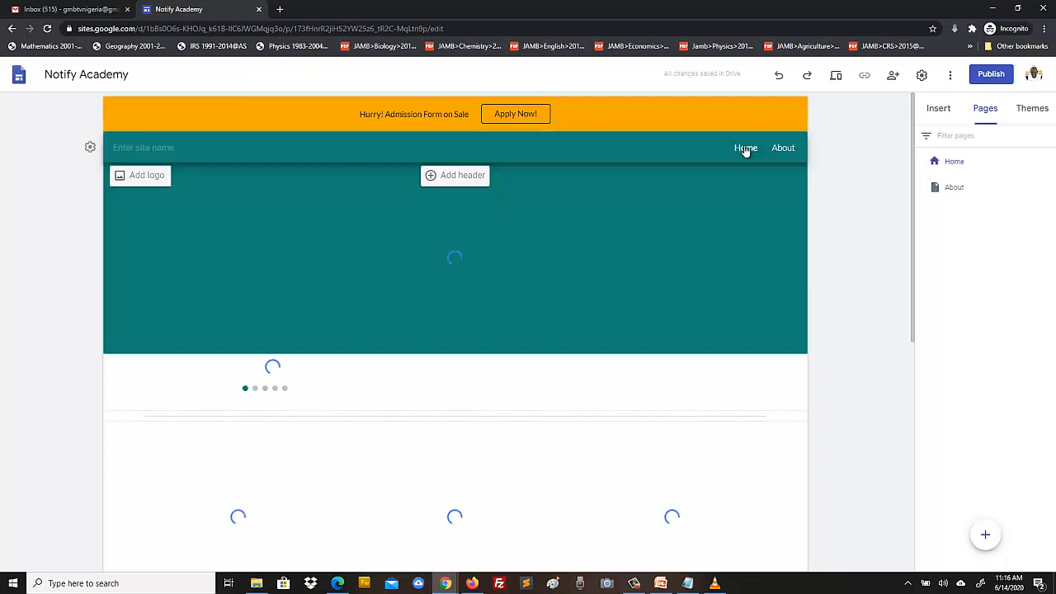
pyautogui.click(954, 188)
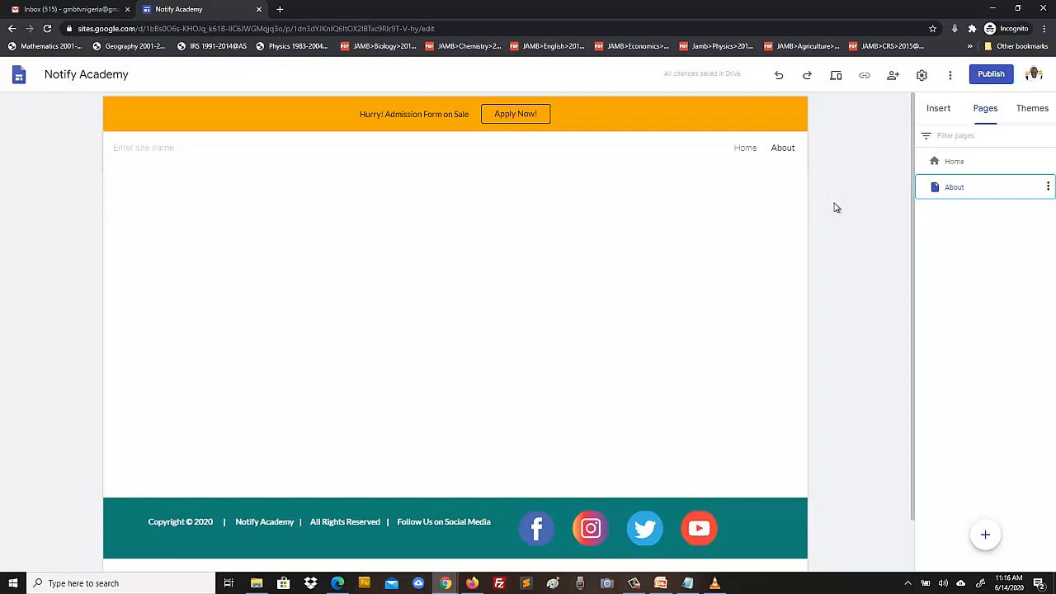
pyautogui.click(1049, 189)
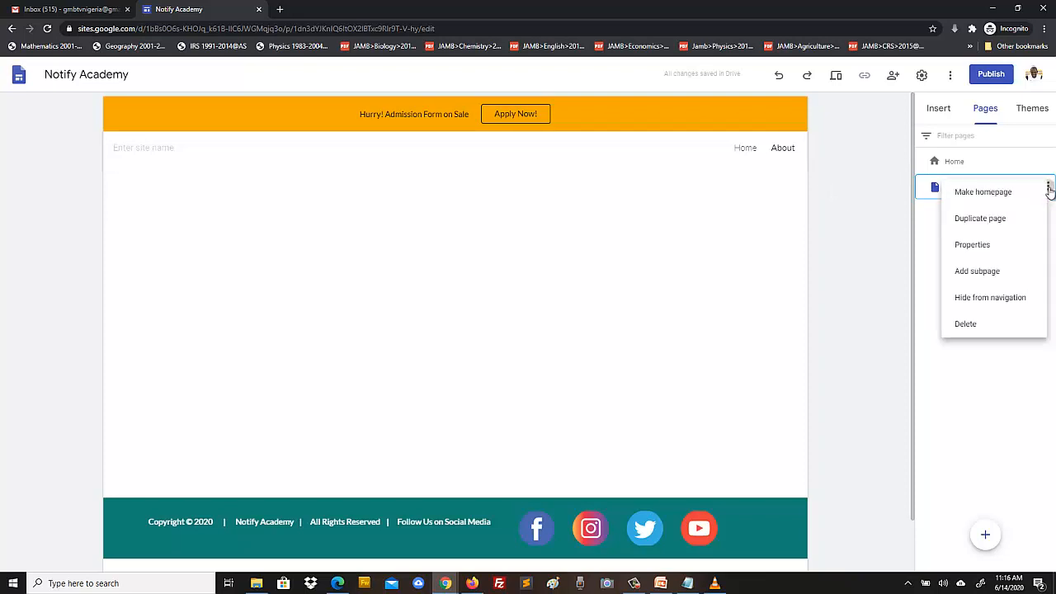
pyautogui.click(965, 324)
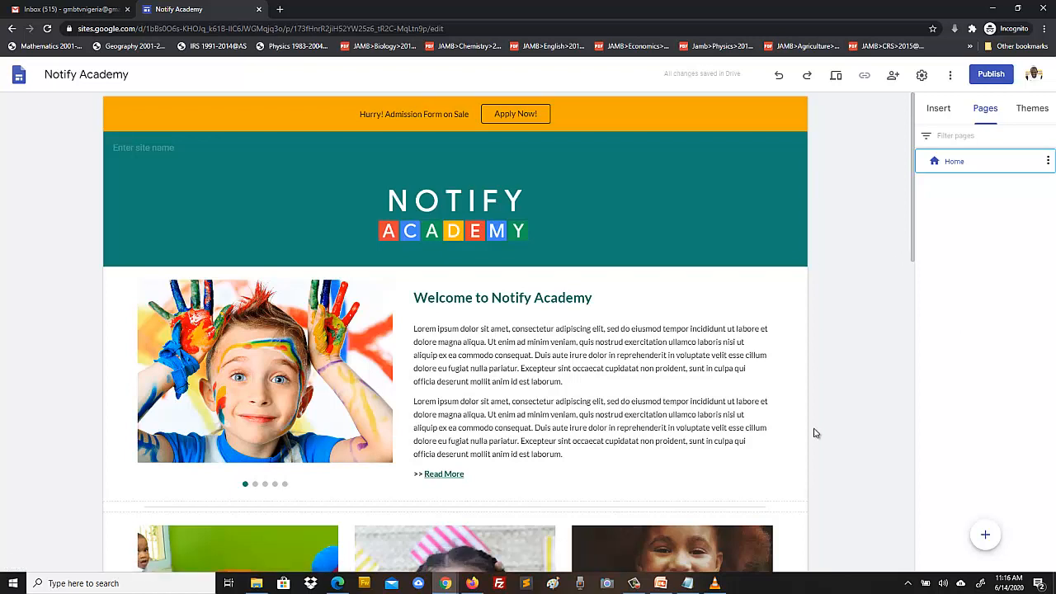
# - Replace the old site address in Notepad with the note 'Ctrl + Z'
pyautogui.click(688, 583)
pyautogui.hotkey('ctrl', 'a')
pyautogui.press('BackSpace')
pyautogui.press('Return')
pyautogui.press('Return')
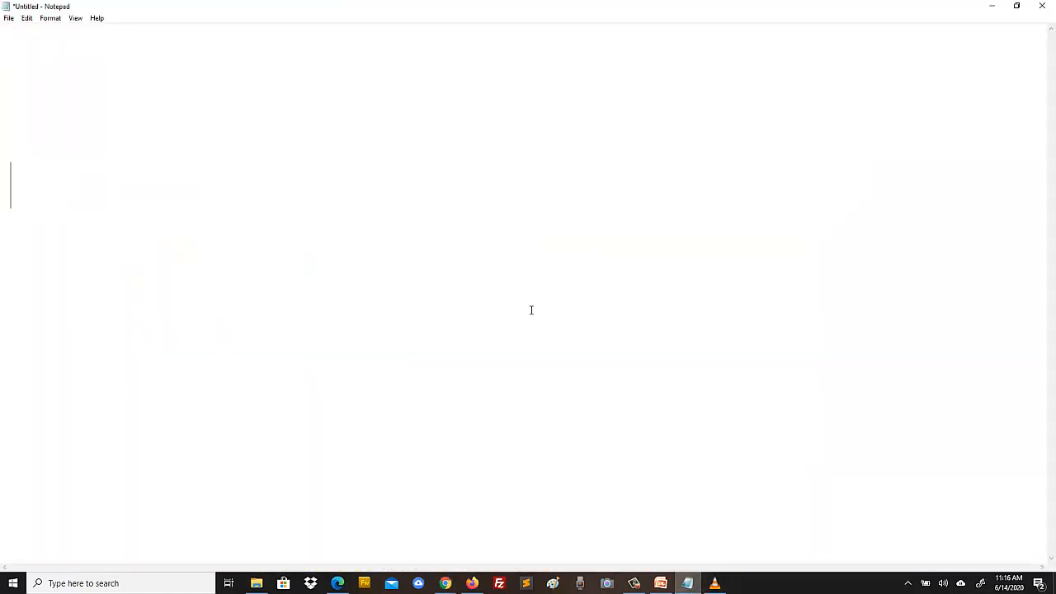
pyautogui.write('Ctrl ')
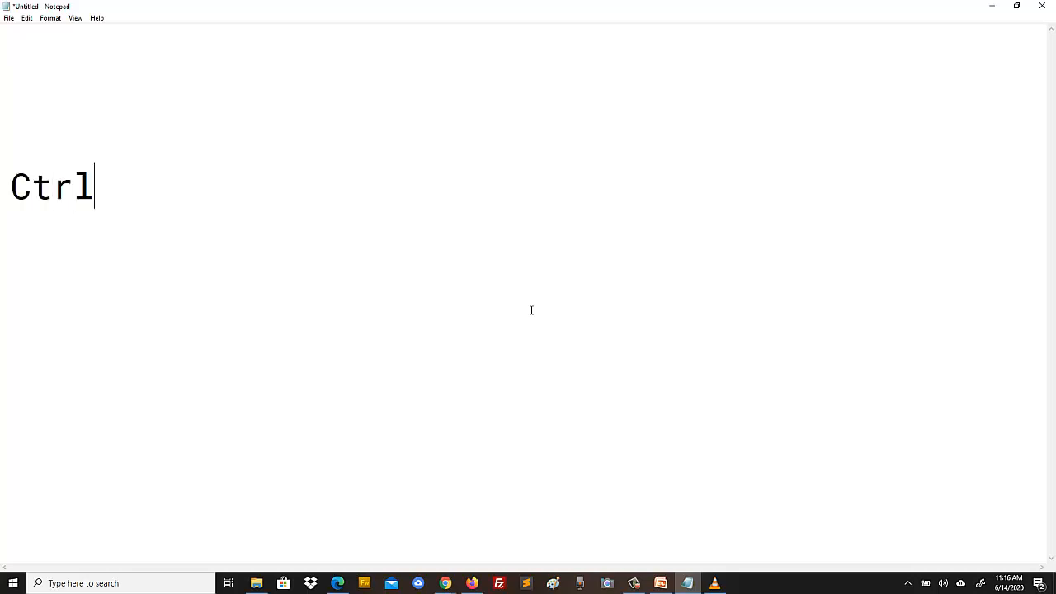
pyautogui.write('+ Z')
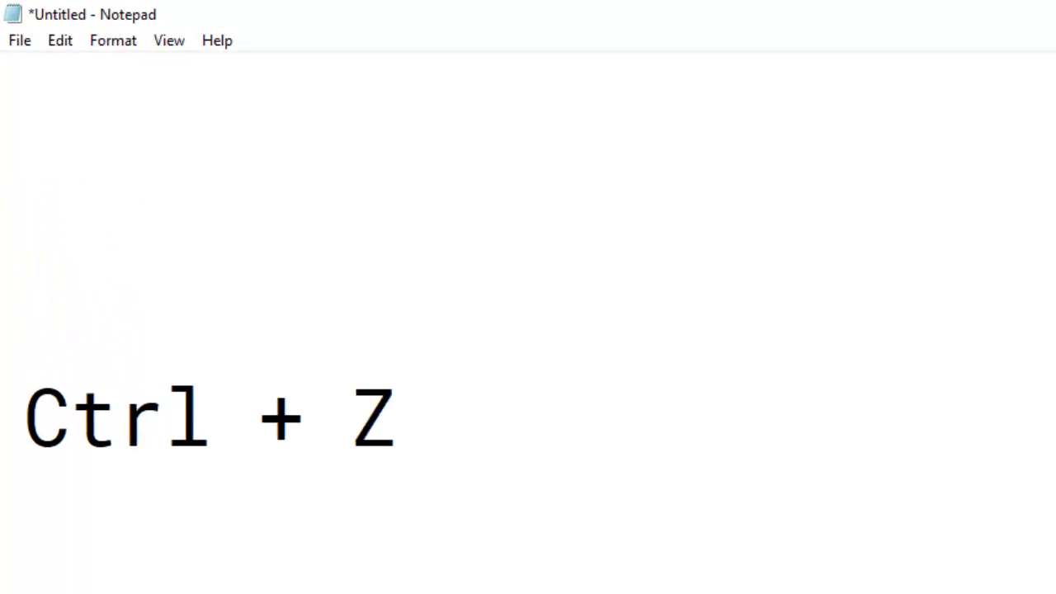
# - Look through Notepad's File and Edit menus, then return to the Google Sites editor
pyautogui.click(22, 46)
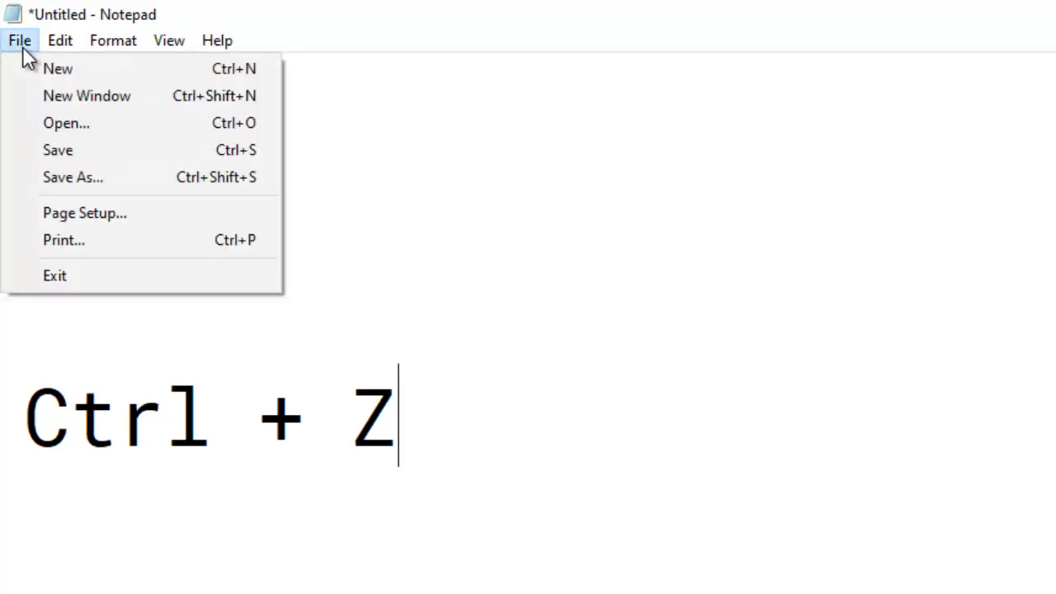
pyautogui.moveTo(42, 43)
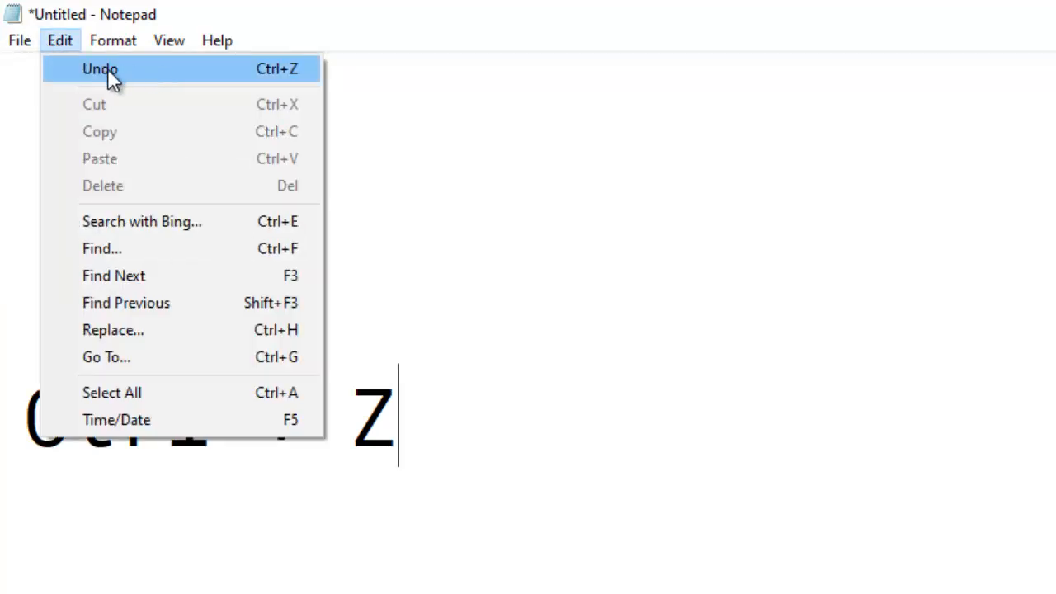
pyautogui.click(633, 459)
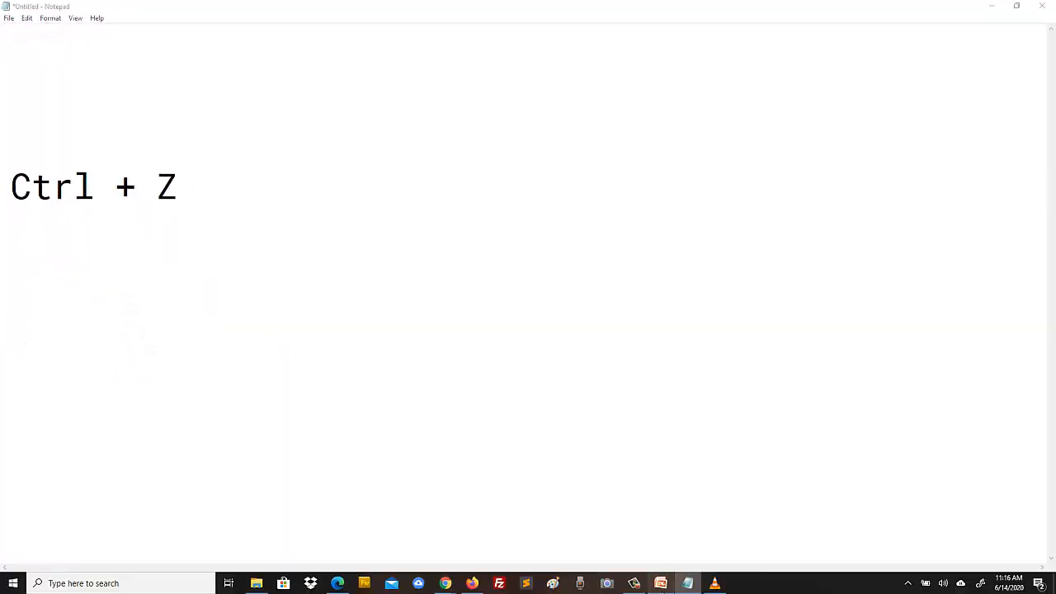
pyautogui.click(661, 583)
pyautogui.click(661, 584)
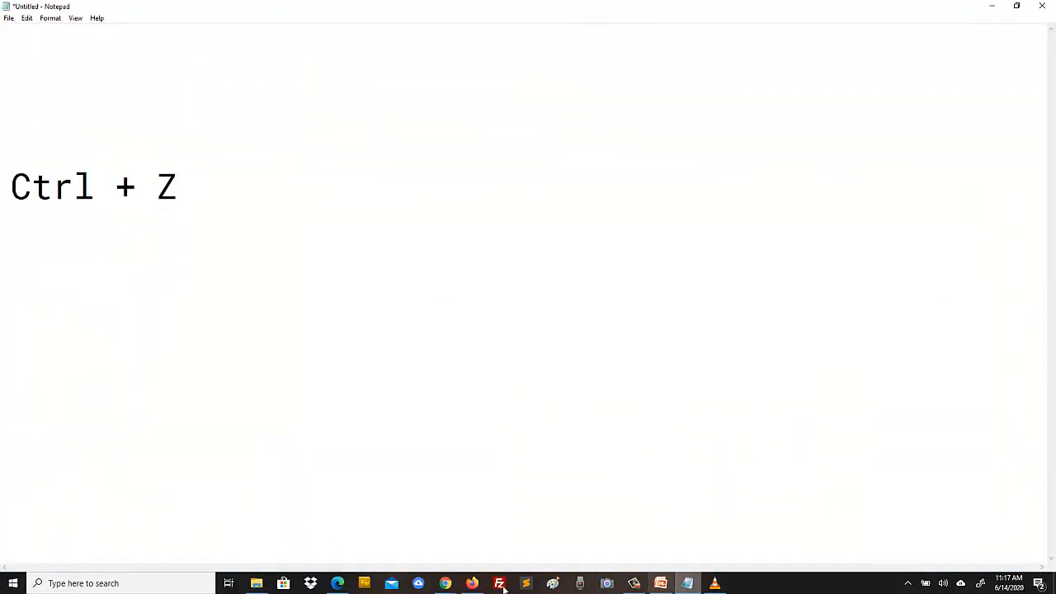
pyautogui.moveTo(446, 583)
pyautogui.click(493, 500)
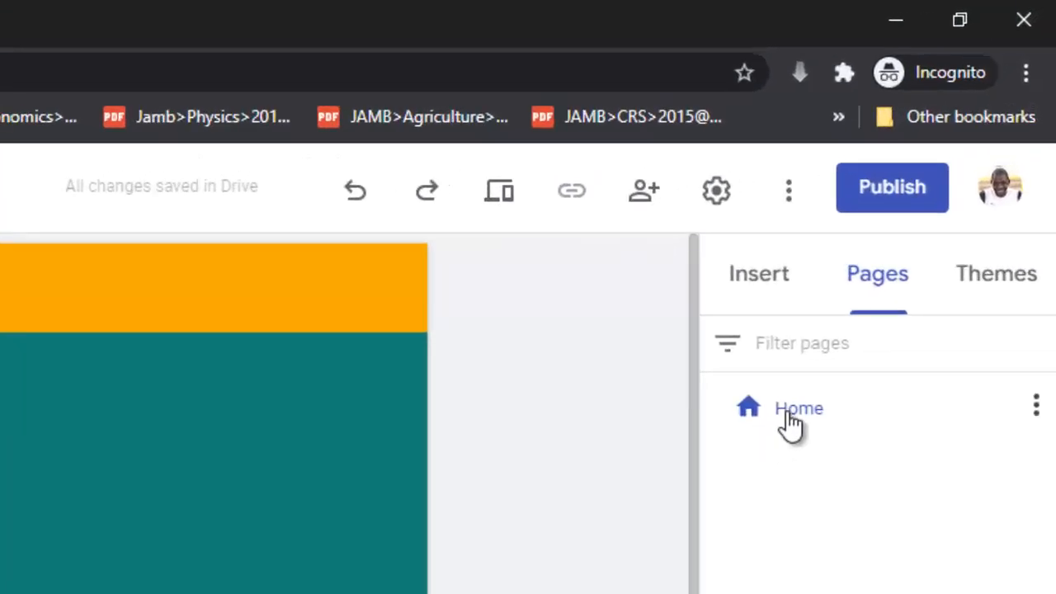
# - Duplicate the Home page and name the copy 'About'
pyautogui.click(1037, 405)
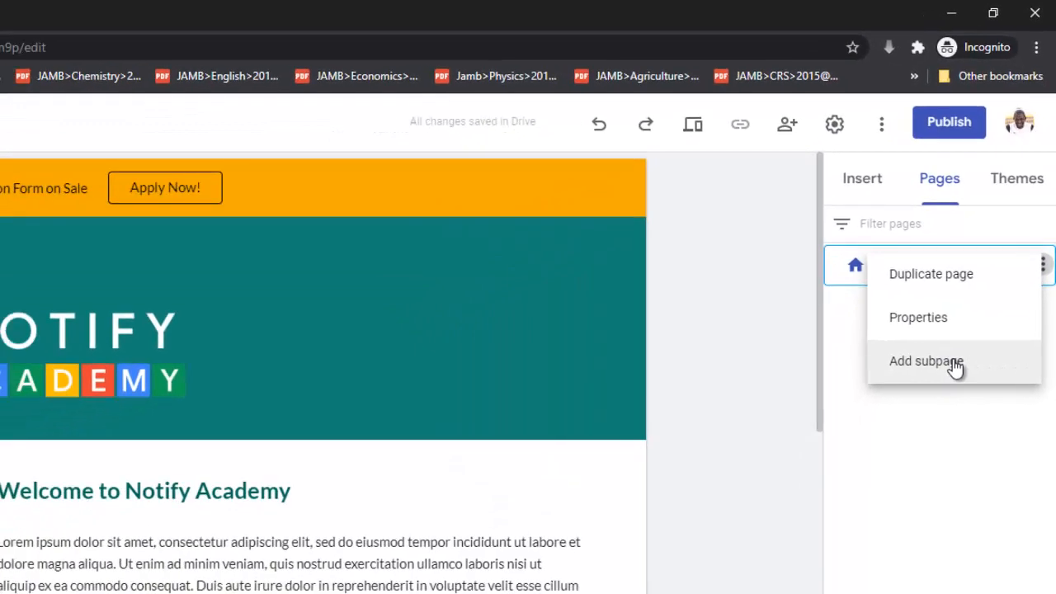
pyautogui.click(935, 275)
pyautogui.moveTo(668, 355); pyautogui.dragTo(564, 357)
pyautogui.write('About')
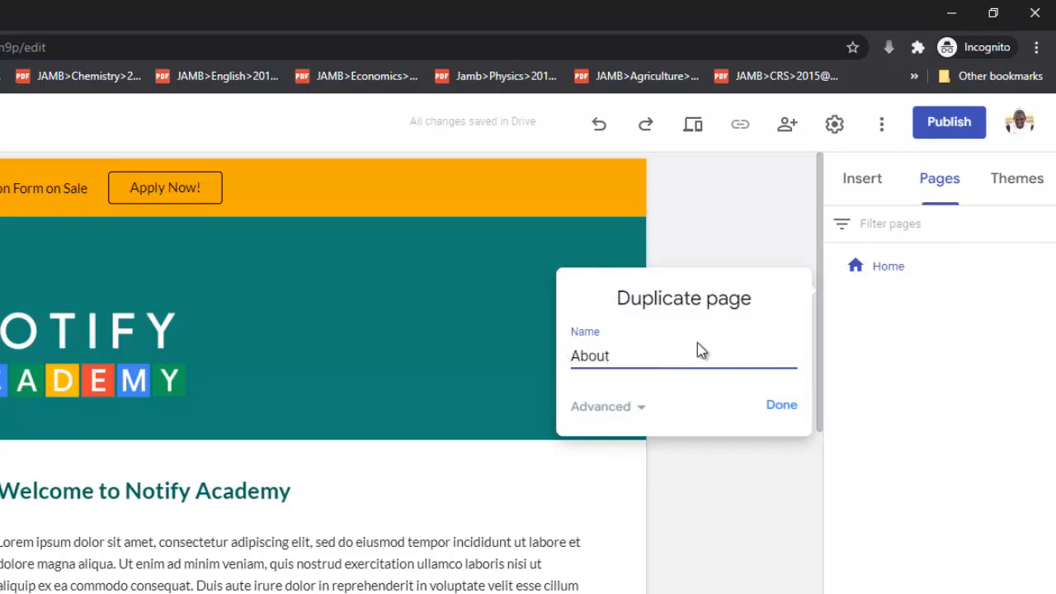
pyautogui.click(781, 406)
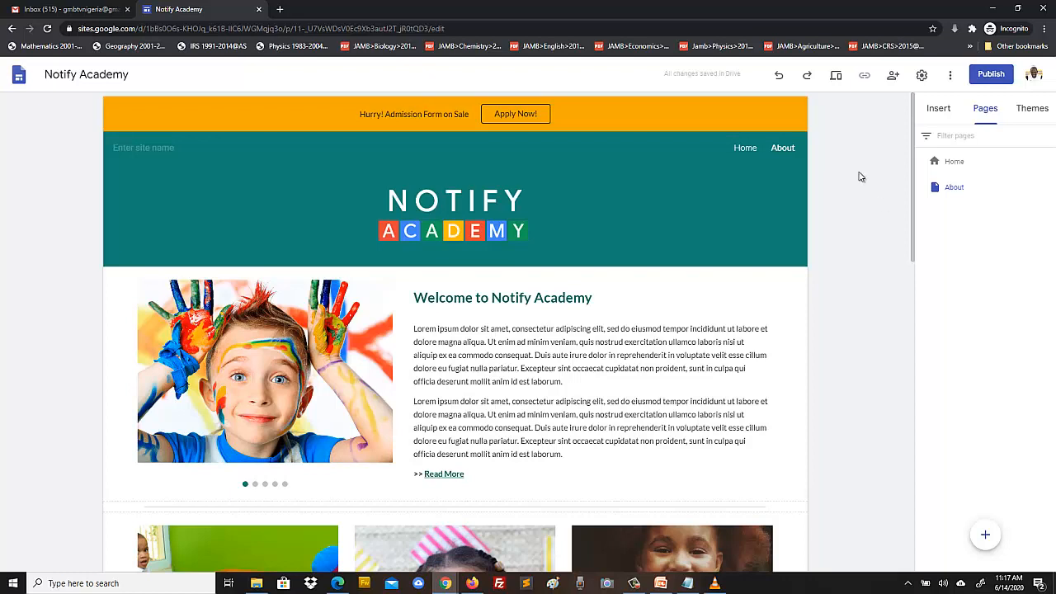
# - On the About page, delete the welcome slideshow, three photo cards, video and address sections
pyautogui.click(745, 153)
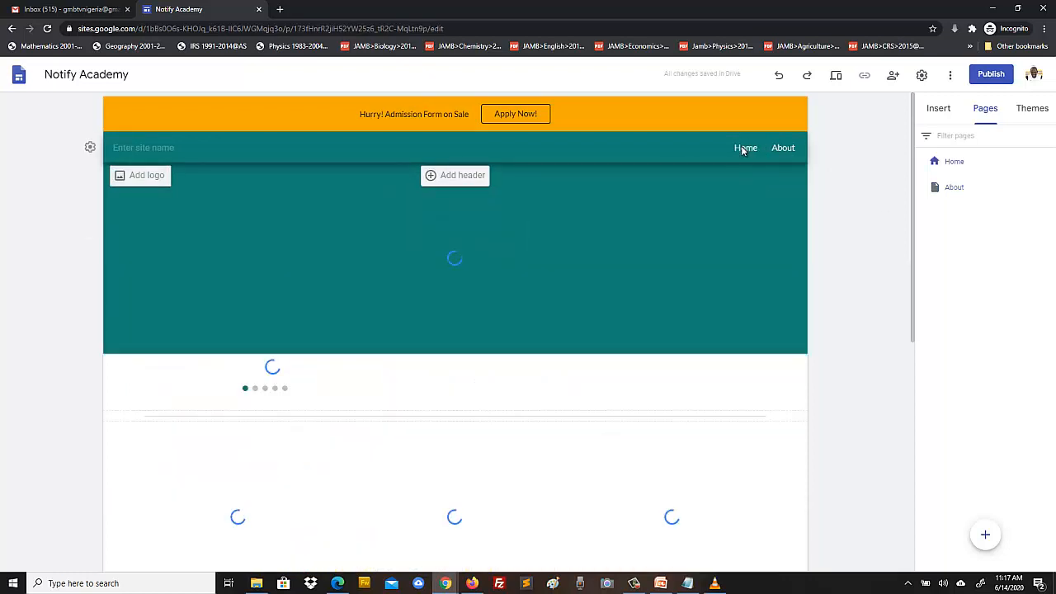
pyautogui.click(783, 150)
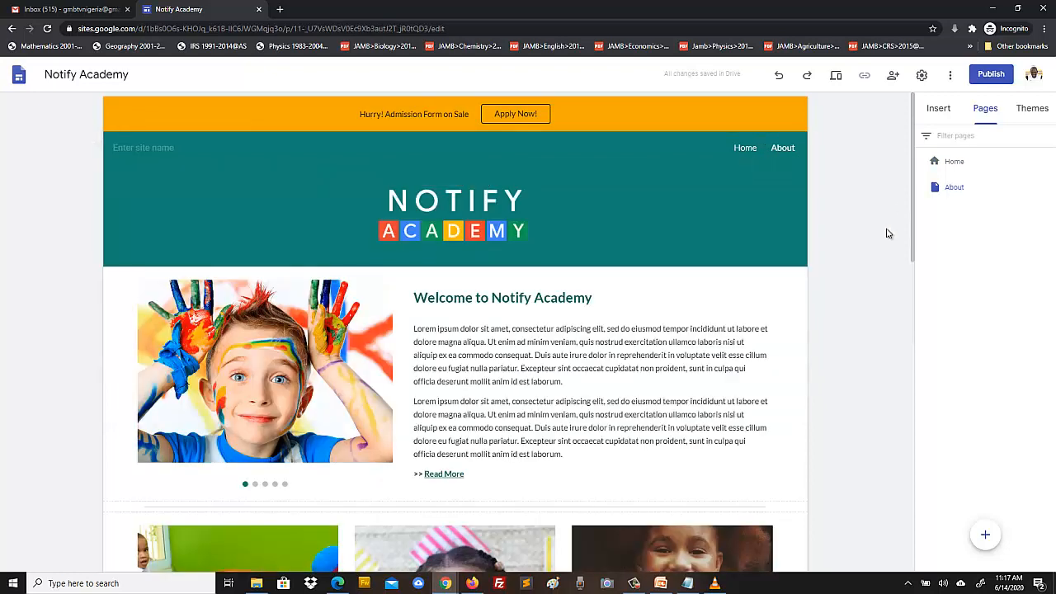
pyautogui.scroll(-3, 885, 235)
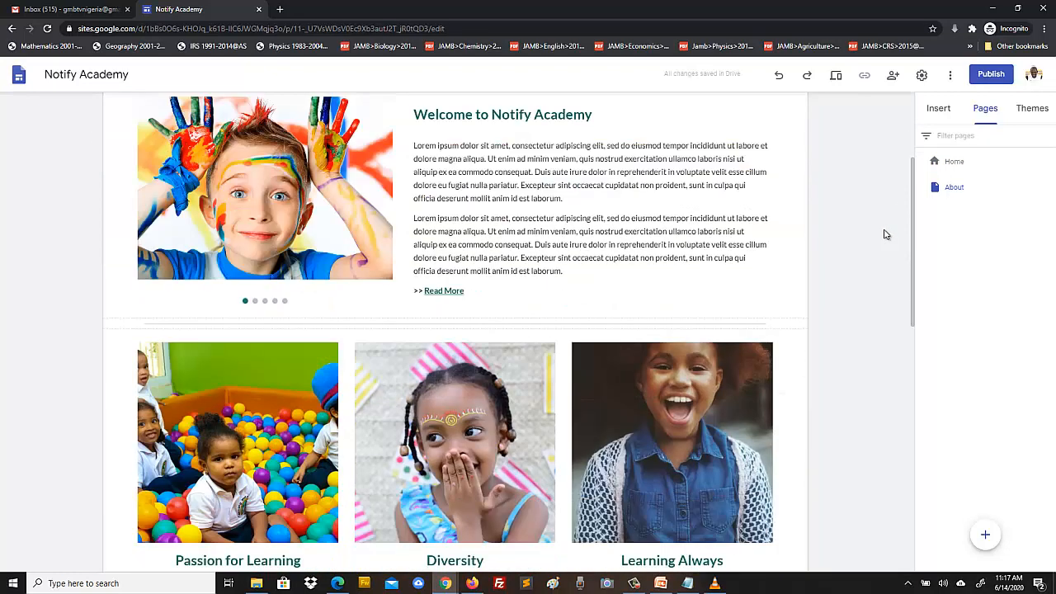
pyautogui.scroll(3, 885, 234)
pyautogui.scroll(-5, 885, 234)
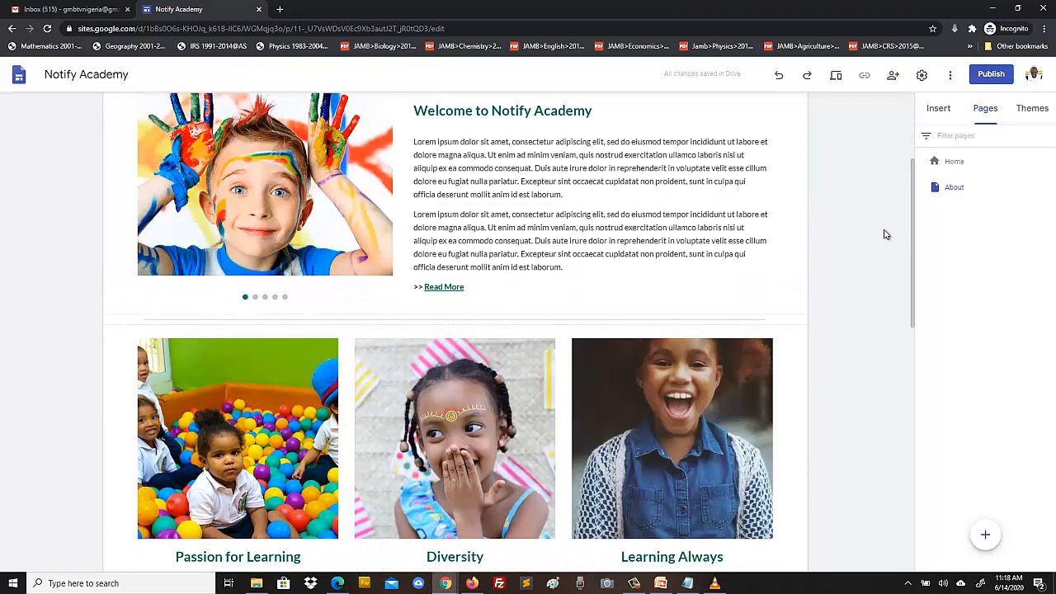
pyautogui.scroll(5, 883, 231)
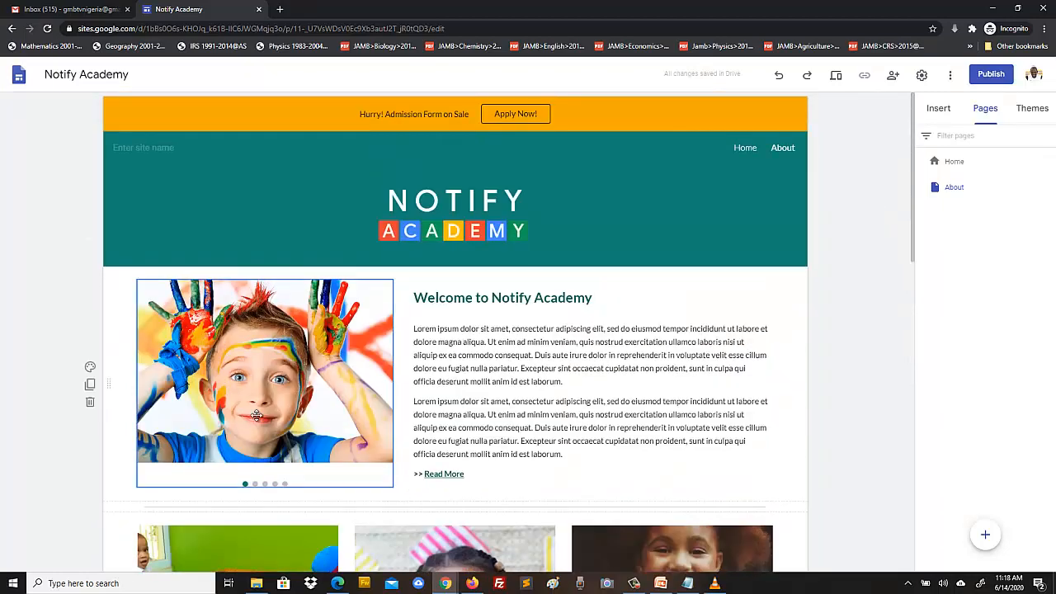
pyautogui.click(90, 403)
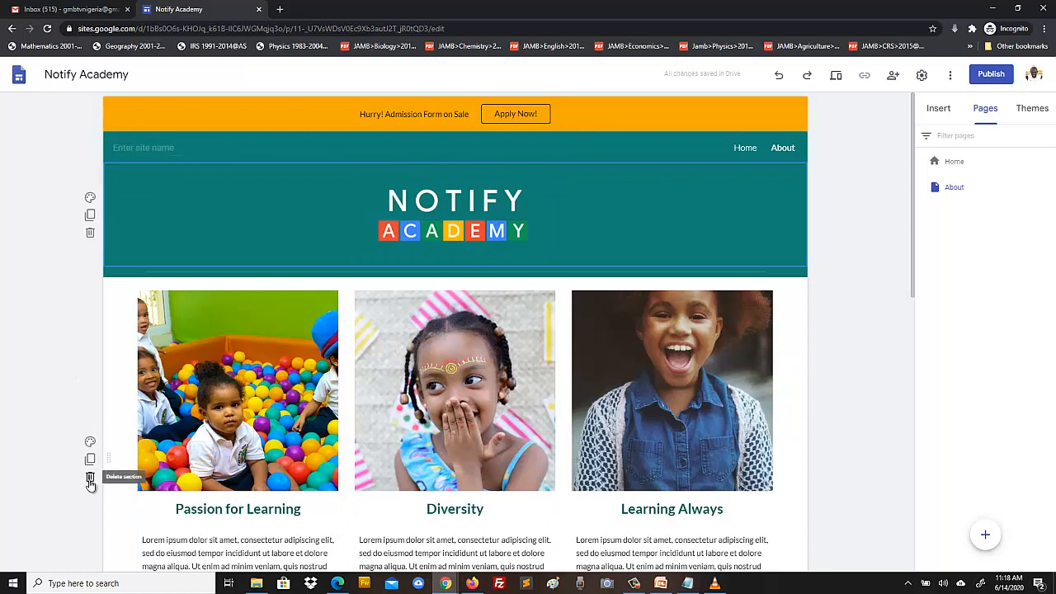
pyautogui.click(91, 480)
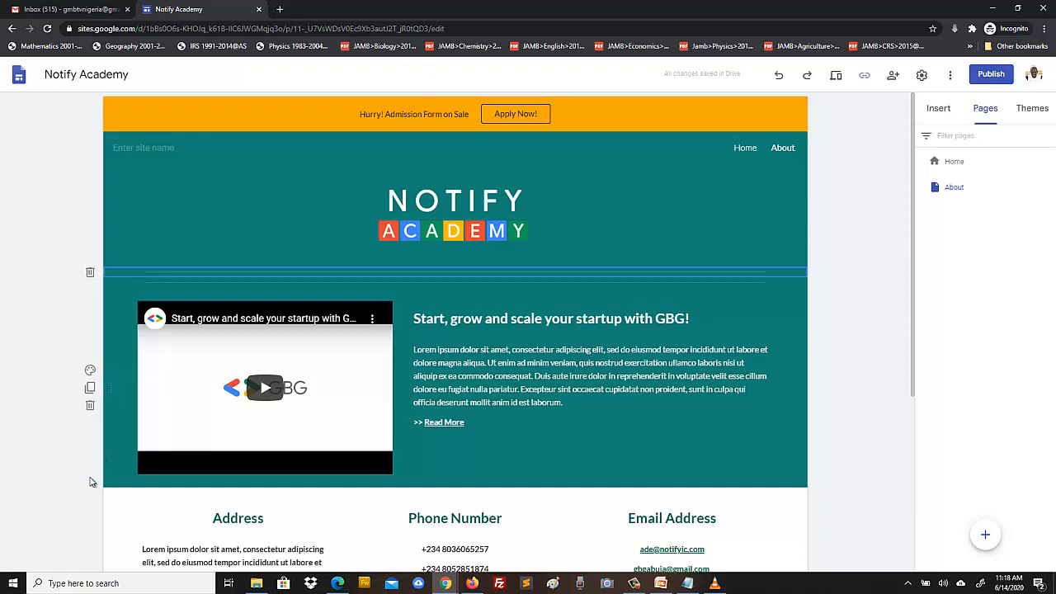
pyautogui.click(91, 408)
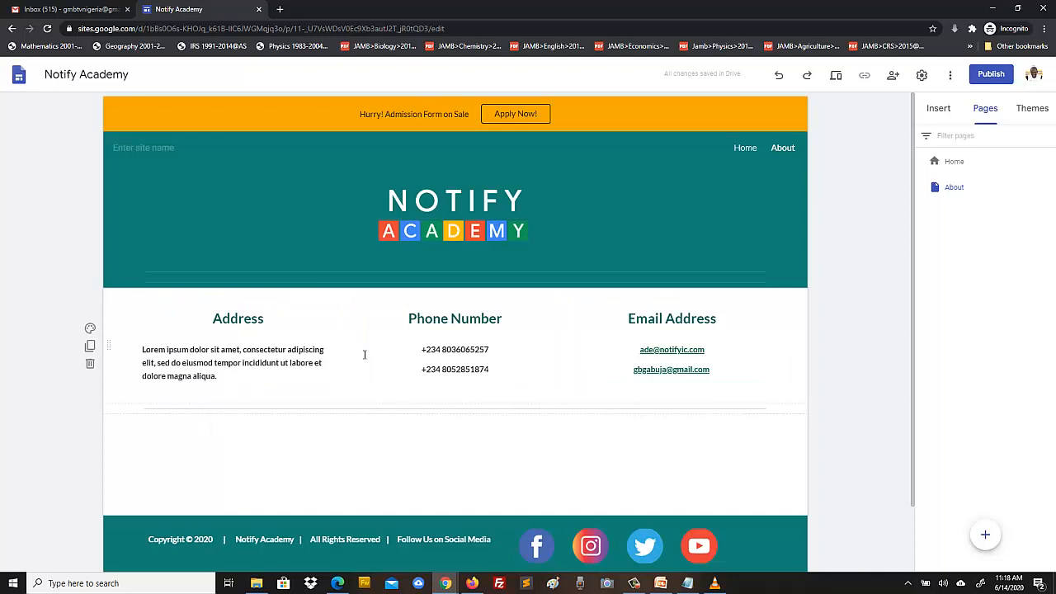
pyautogui.click(90, 364)
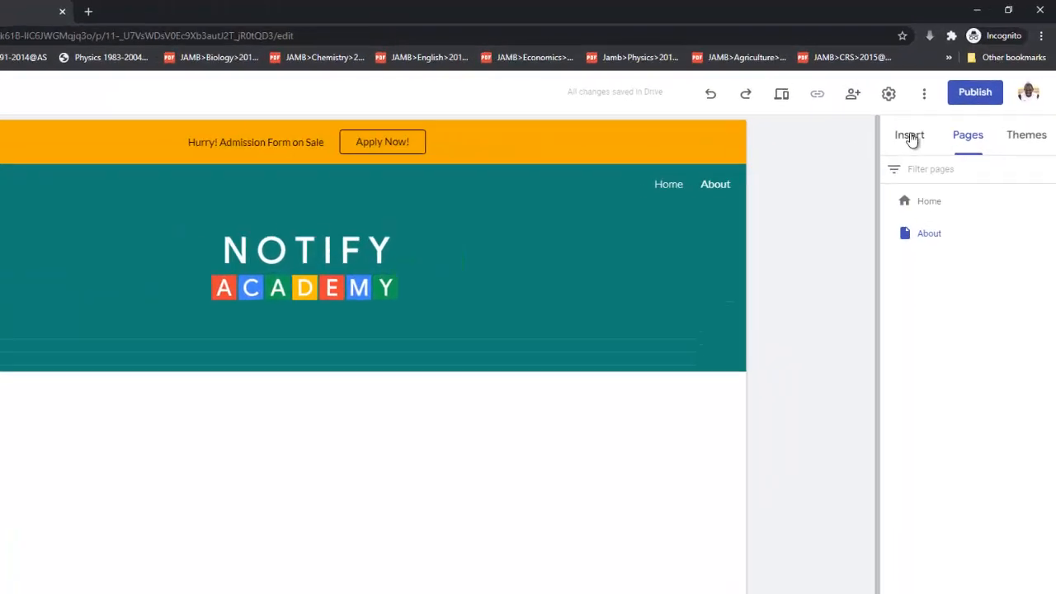
# - Insert an image-and-text layout, a two-small-one-large image grid, then another image-and-text layout
pyautogui.click(909, 135)
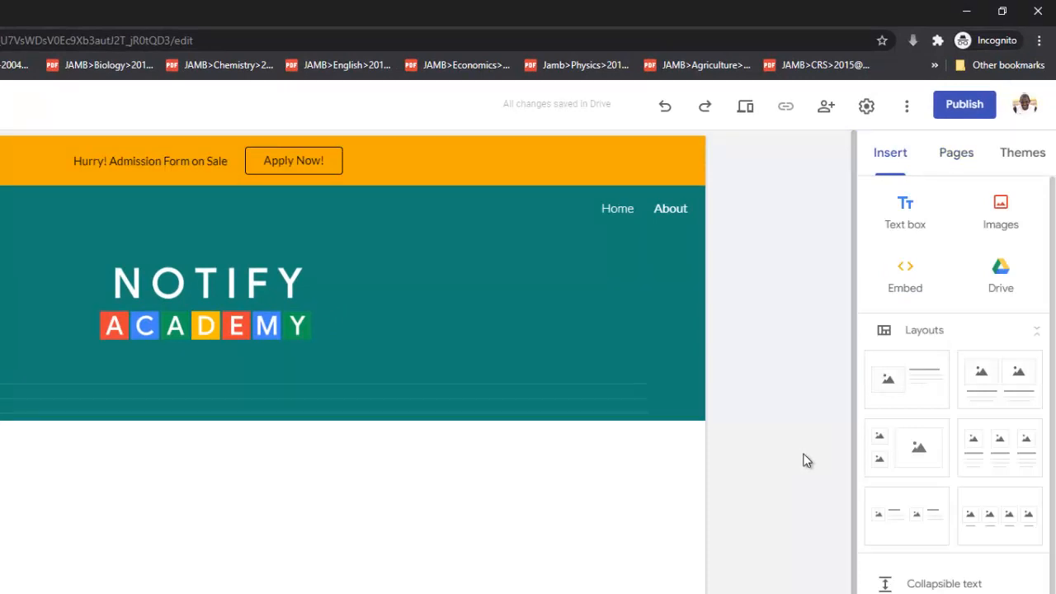
pyautogui.click(913, 386)
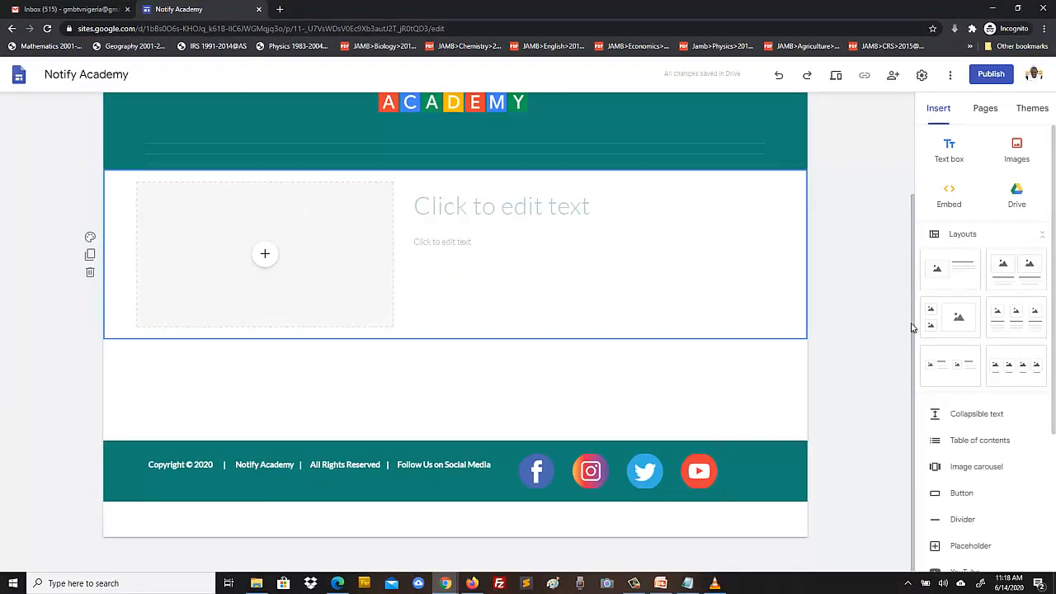
pyautogui.click(948, 318)
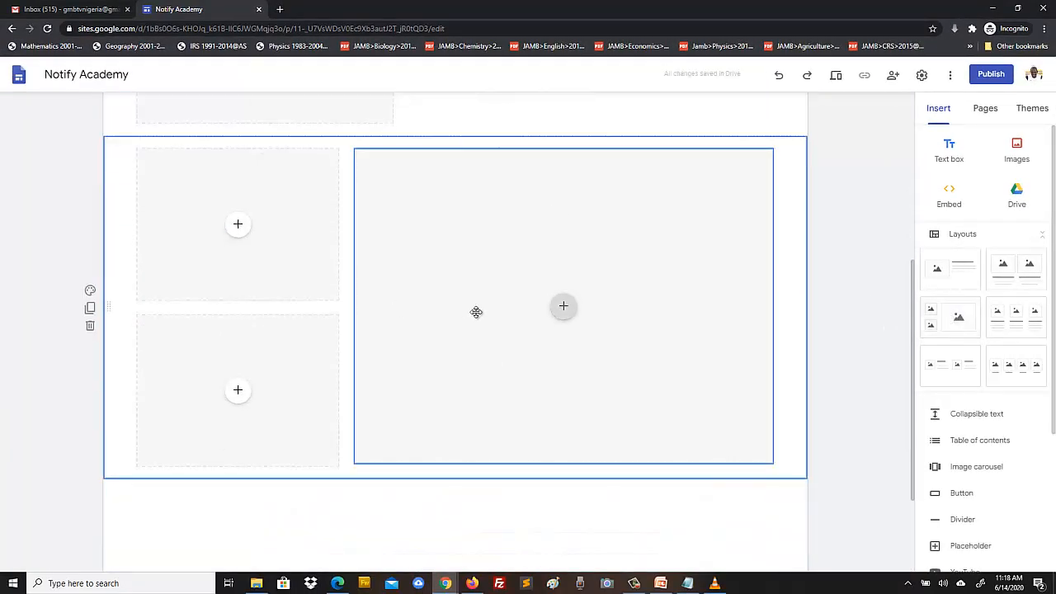
pyautogui.scroll(2, 830, 325)
pyautogui.scroll(-2, 832, 328)
pyautogui.click(943, 276)
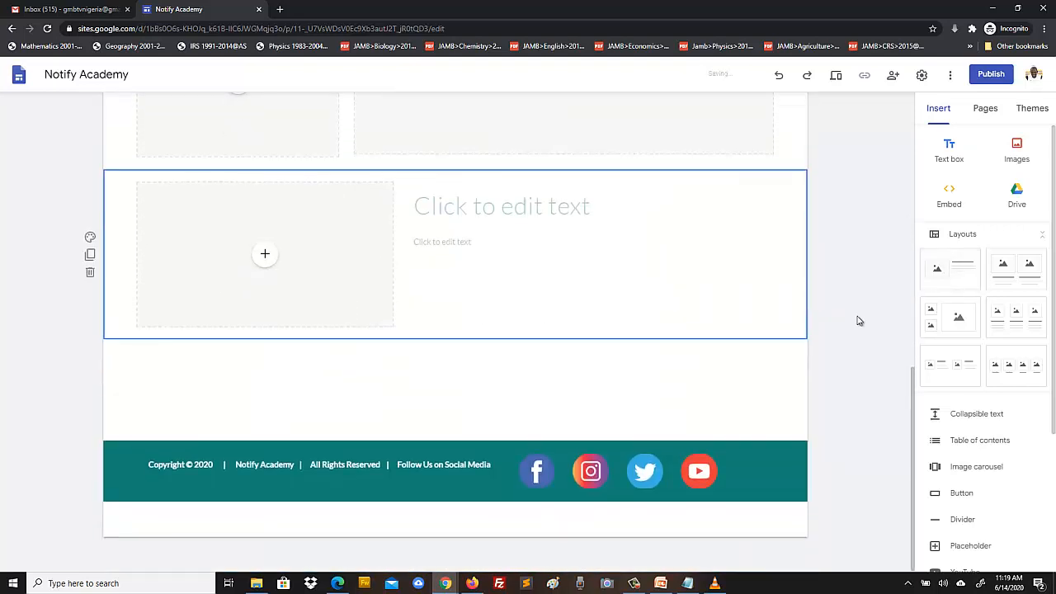
pyautogui.scroll(6, 869, 303)
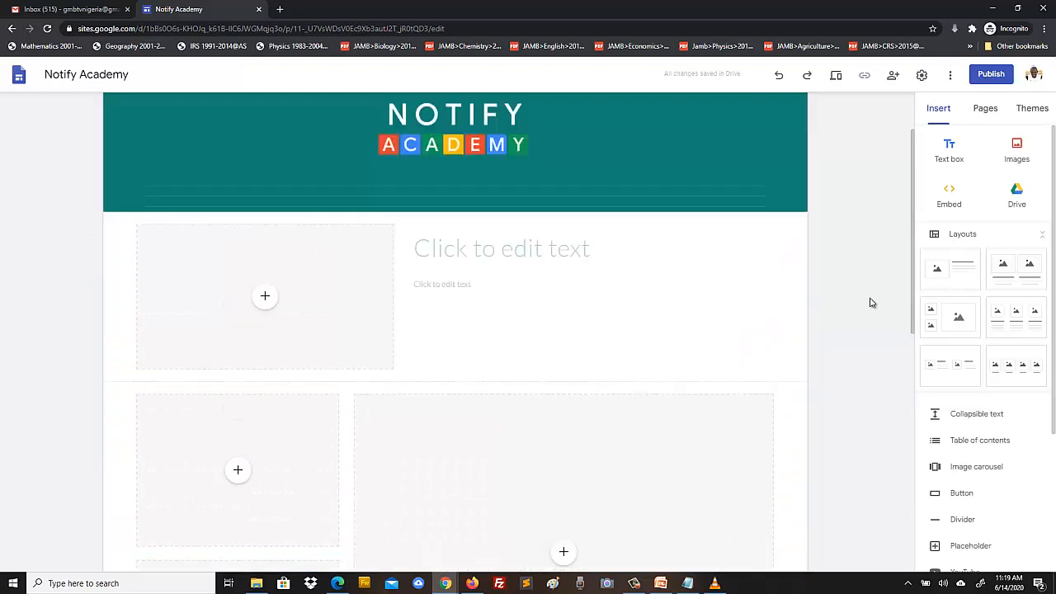
pyautogui.scroll(-2, 870, 303)
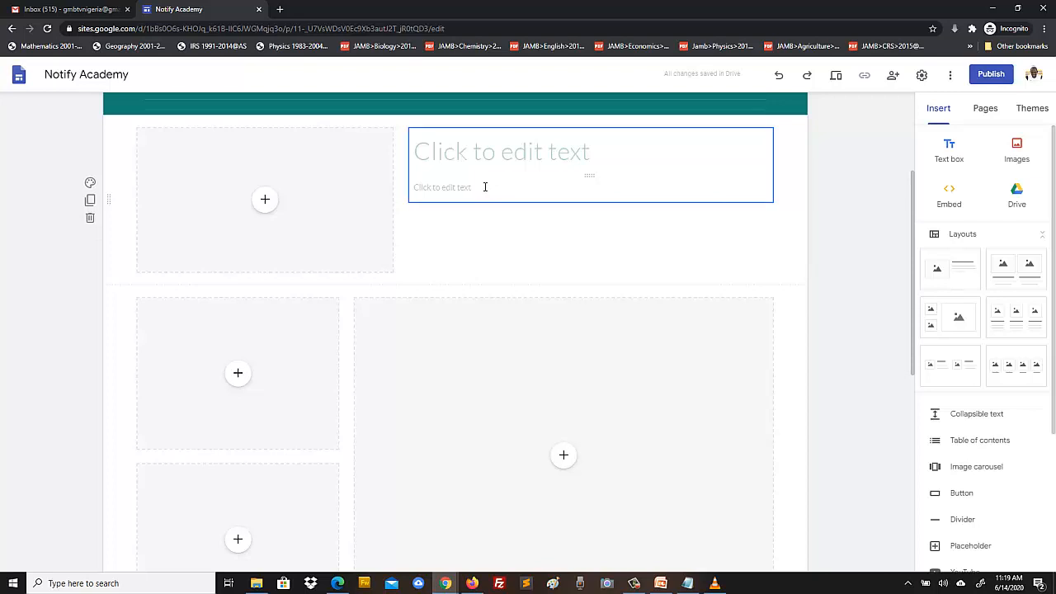
# - Title the first section 'About Notify Academy' in bold Heading style and start its body text
pyautogui.click(494, 150)
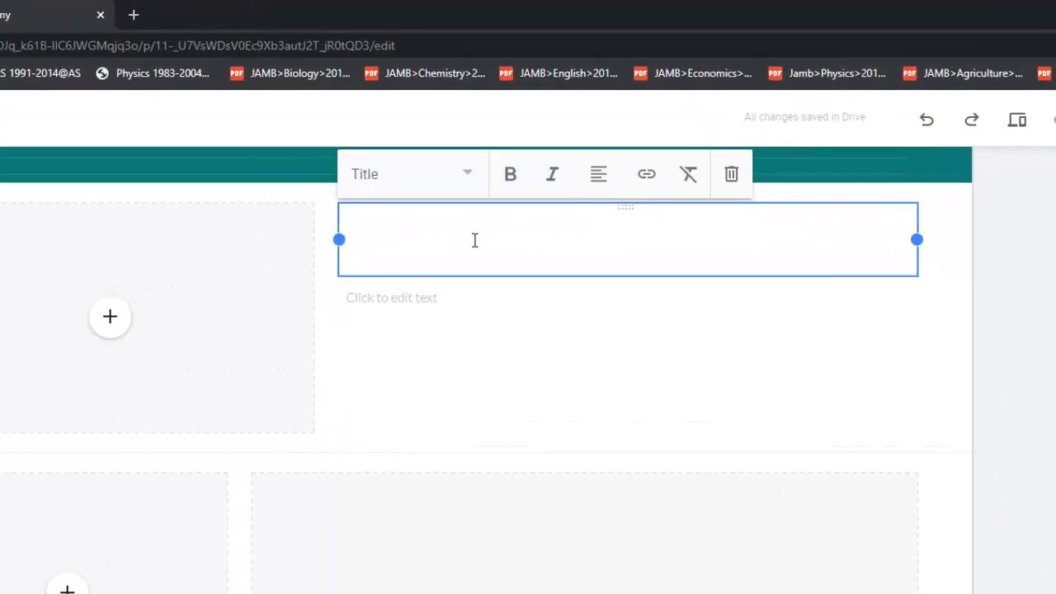
pyautogui.write('About')
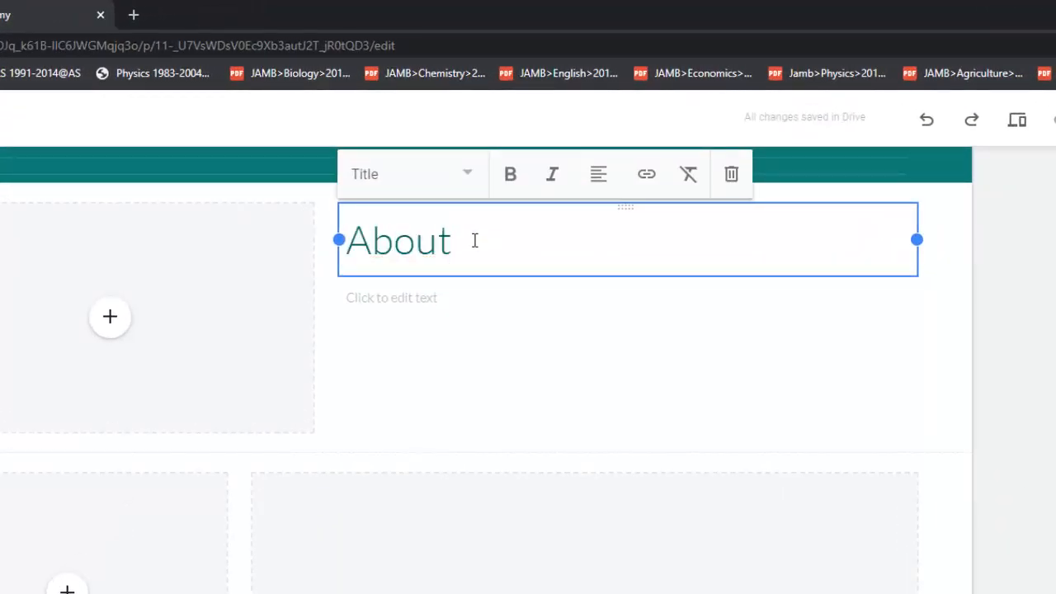
pyautogui.scroll(3, 1042, 413)
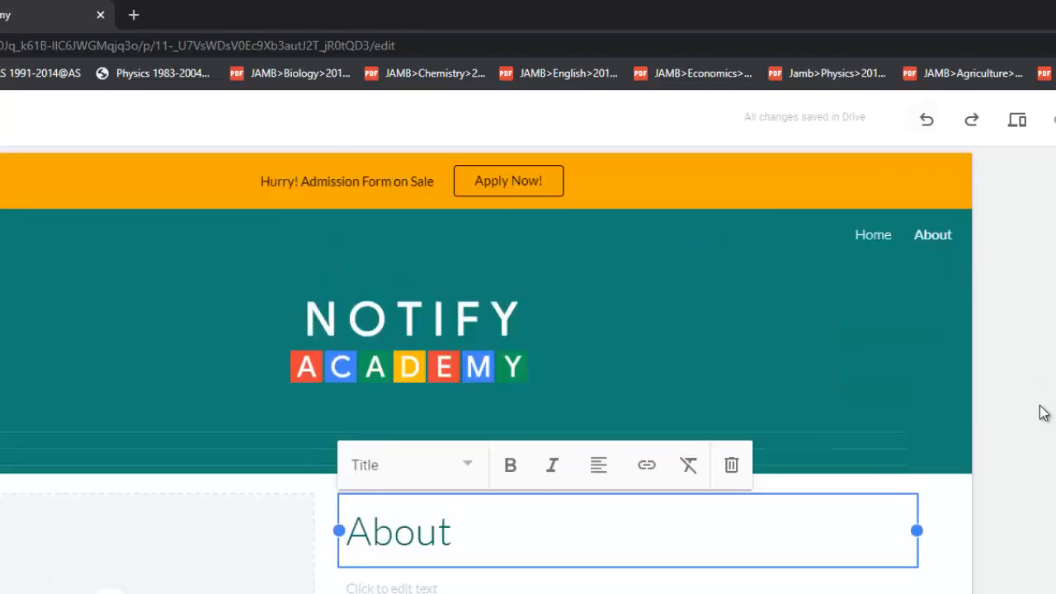
pyautogui.write('Notify ')
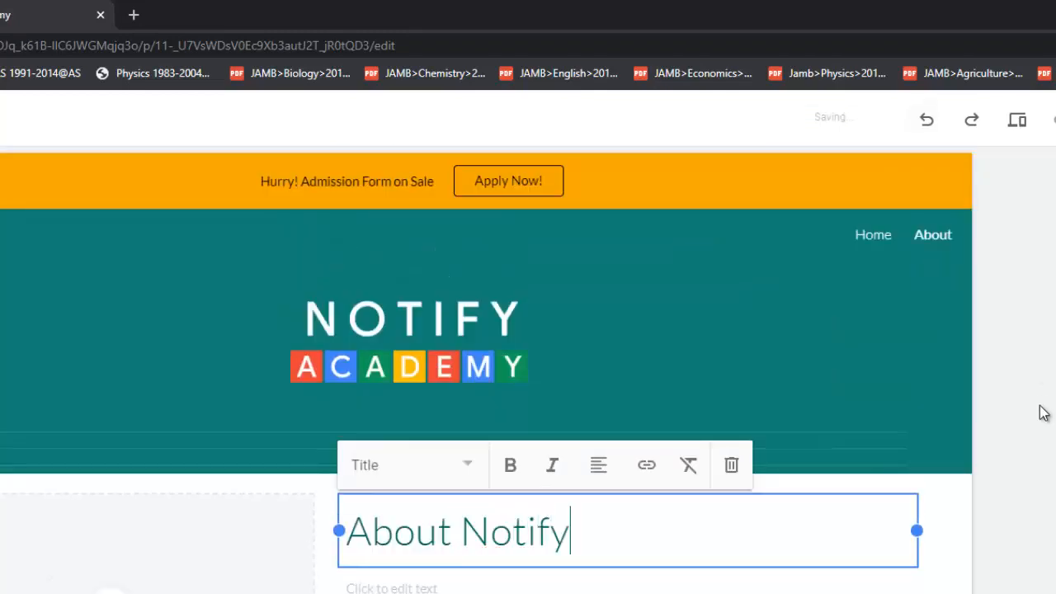
pyautogui.write('Academy')
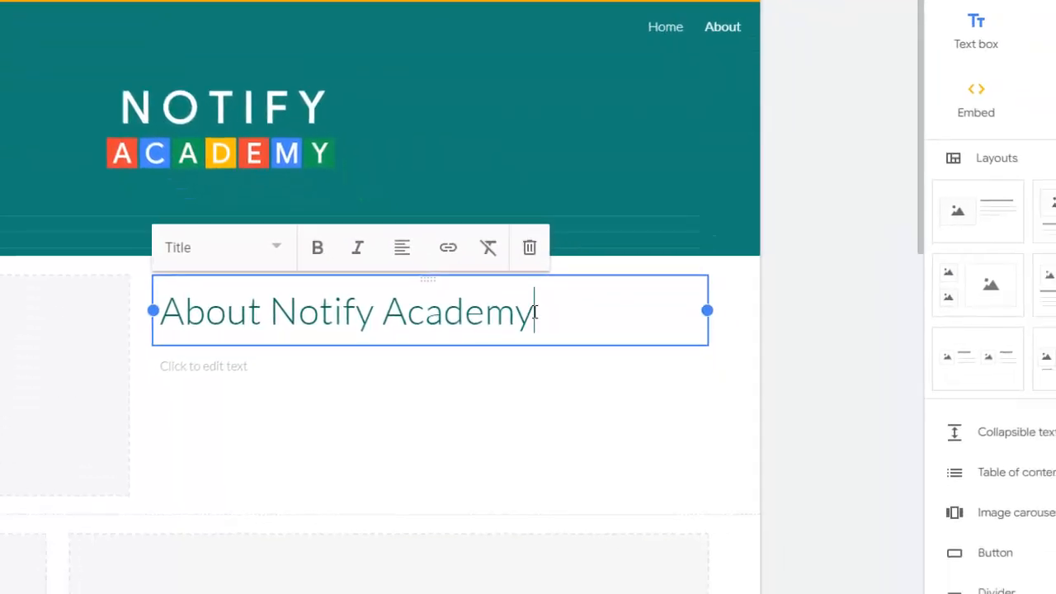
pyautogui.hotkey('ctrl', 'shift', 'Left')
pyautogui.hotkey('ctrl', 'shift', 'Left')
pyautogui.hotkey('ctrl', 'shift', 'Left')
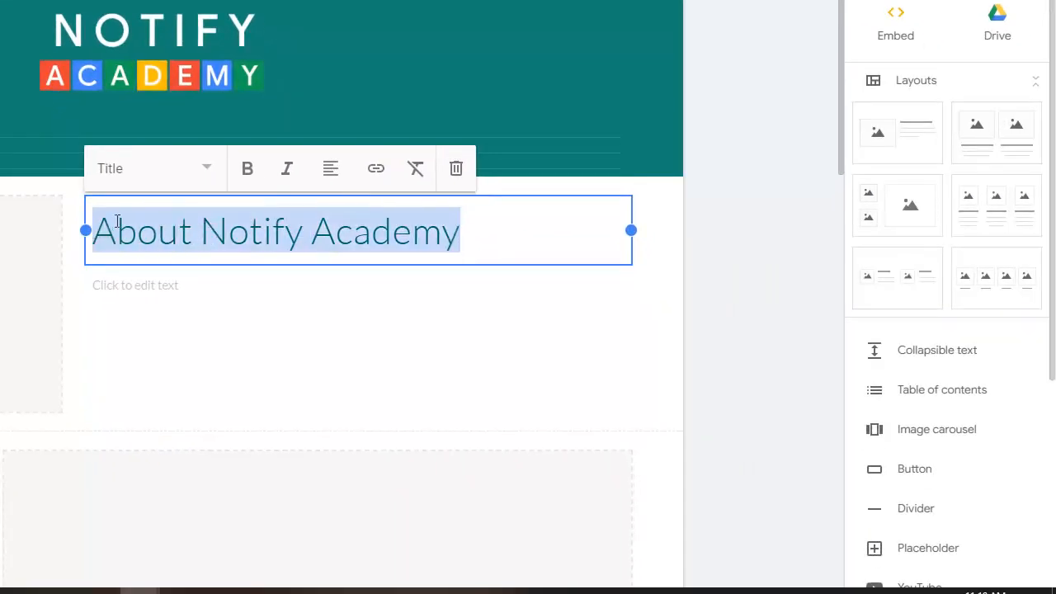
pyautogui.click(248, 174)
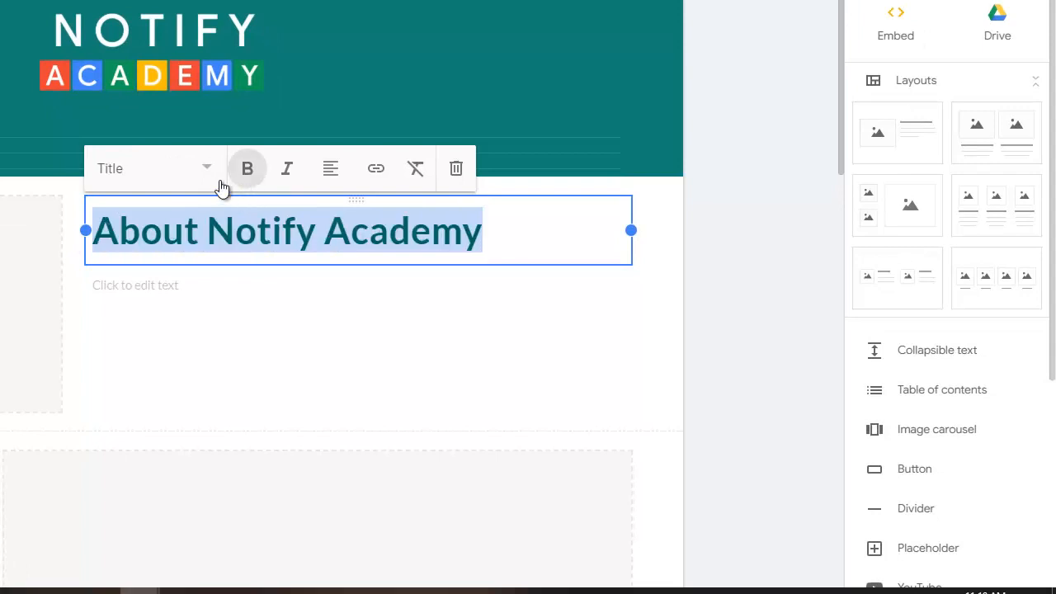
pyautogui.click(208, 172)
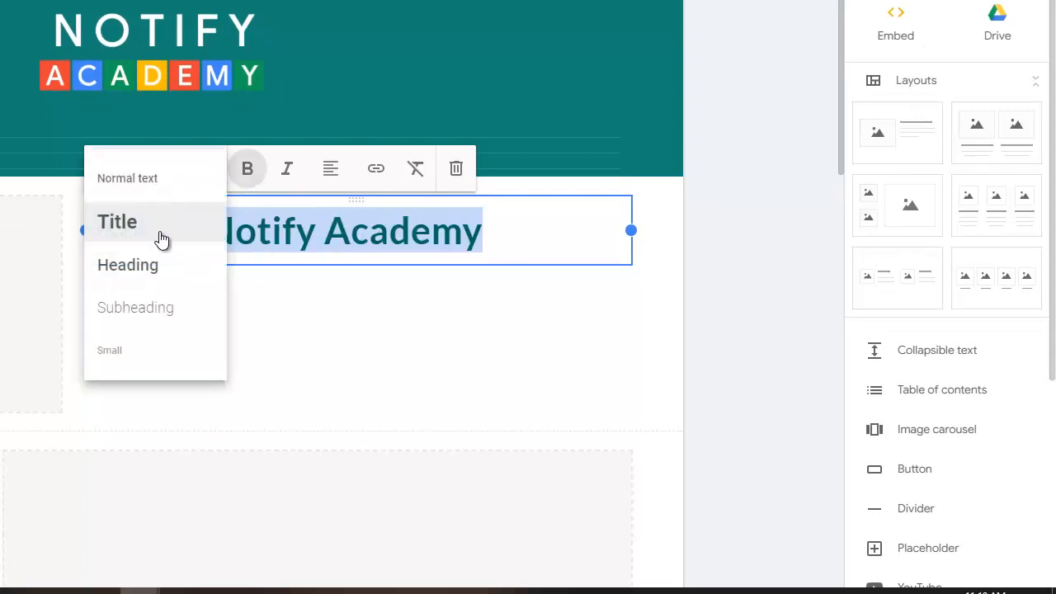
pyautogui.click(134, 262)
pyautogui.click(738, 272)
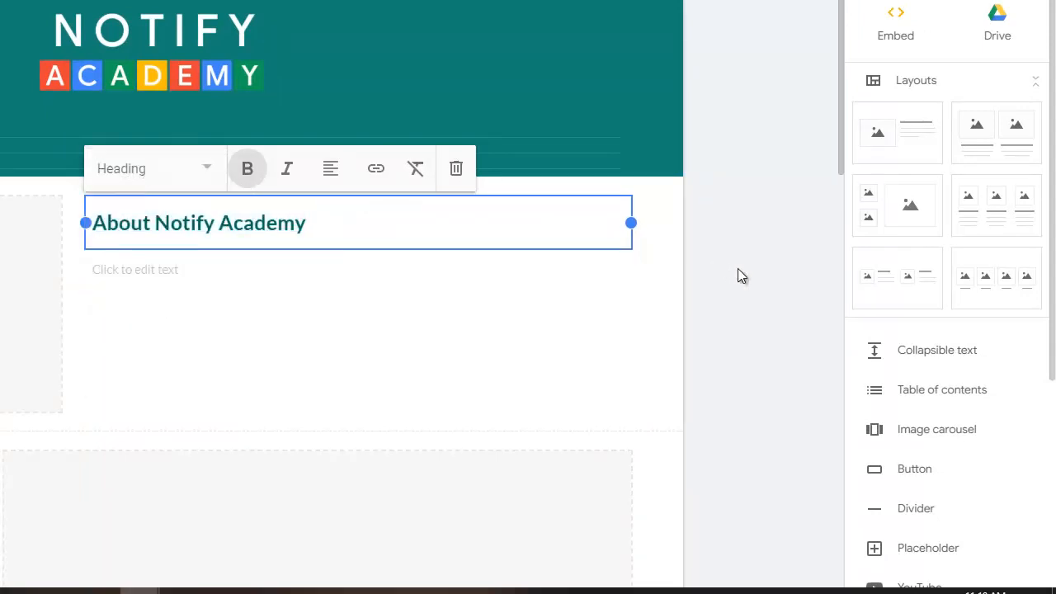
pyautogui.click(193, 273)
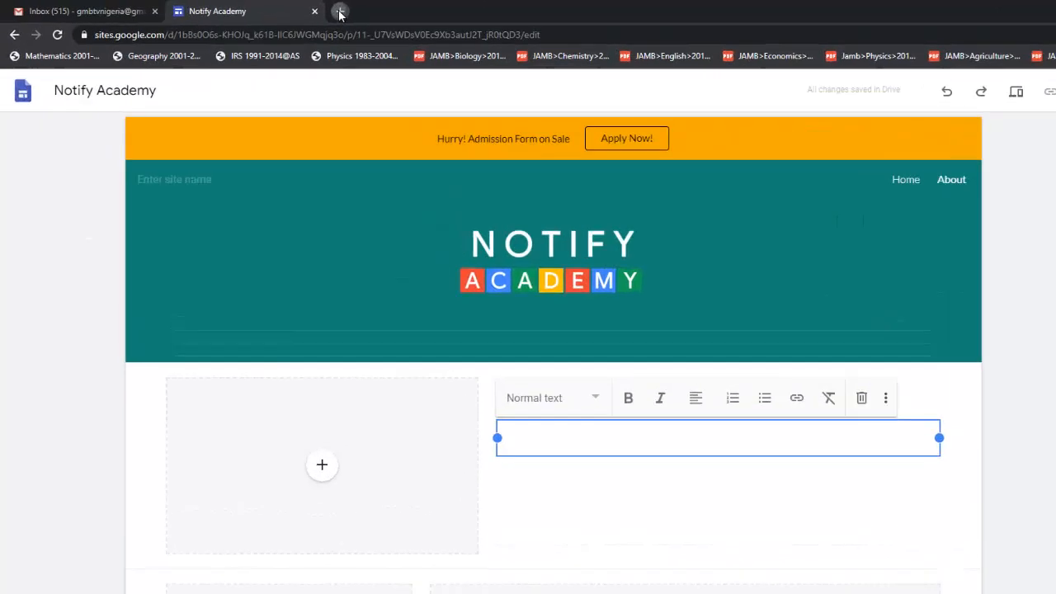
# - Search 'lorem ipsum' and open the lipsum.com, loremipsum.io and Generator results in new tabs
pyautogui.click(280, 10)
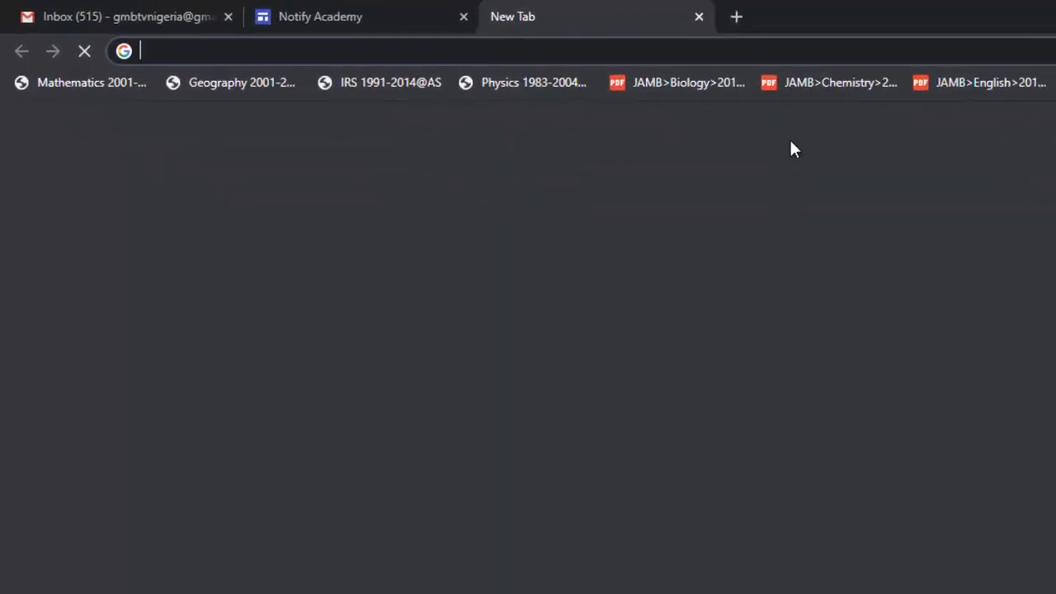
pyautogui.write('lore')
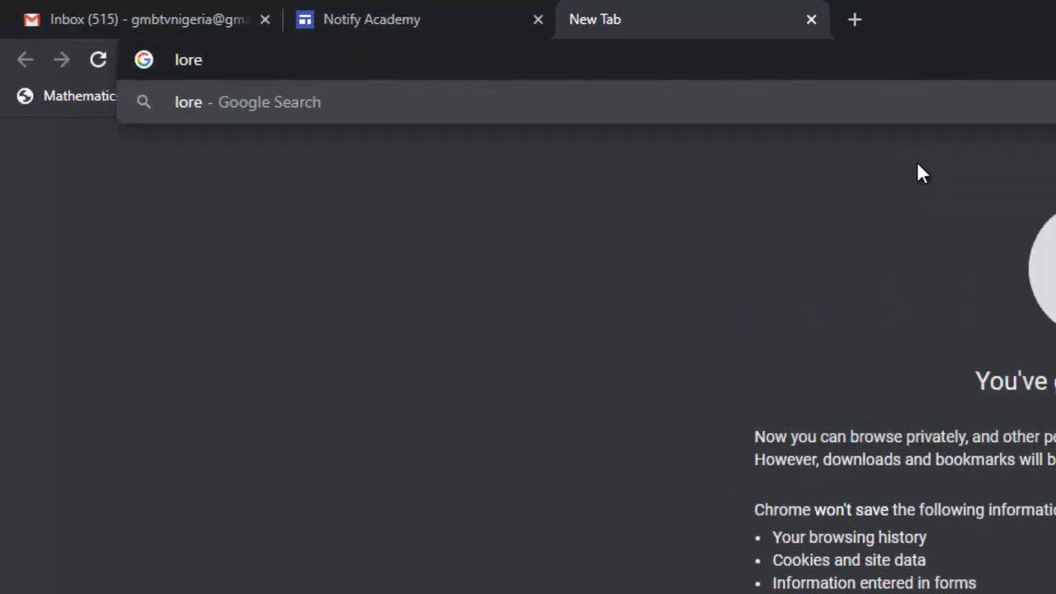
pyautogui.write('m ipsum')
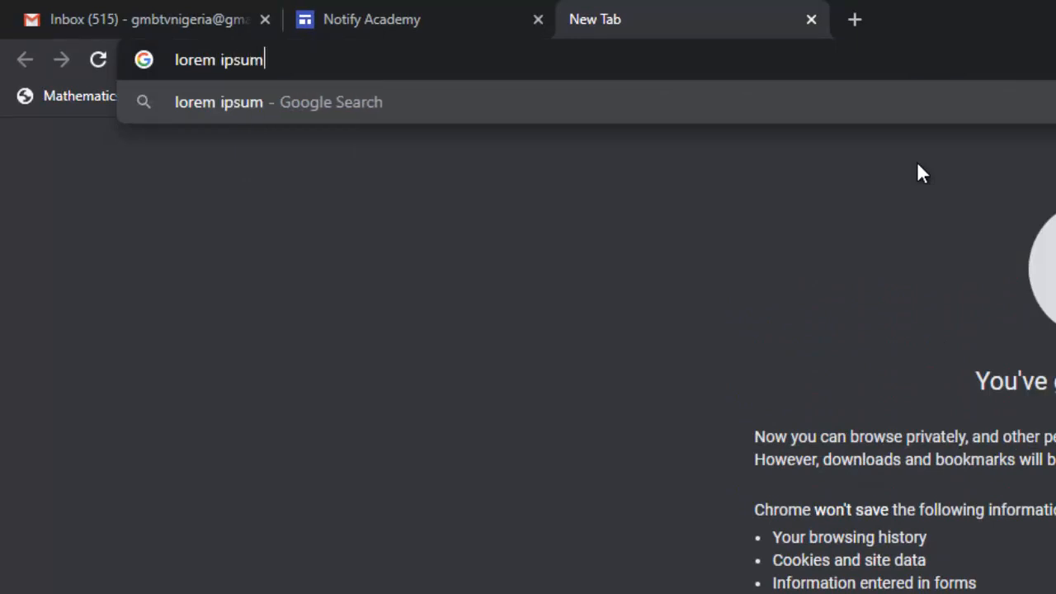
pyautogui.press('Return')
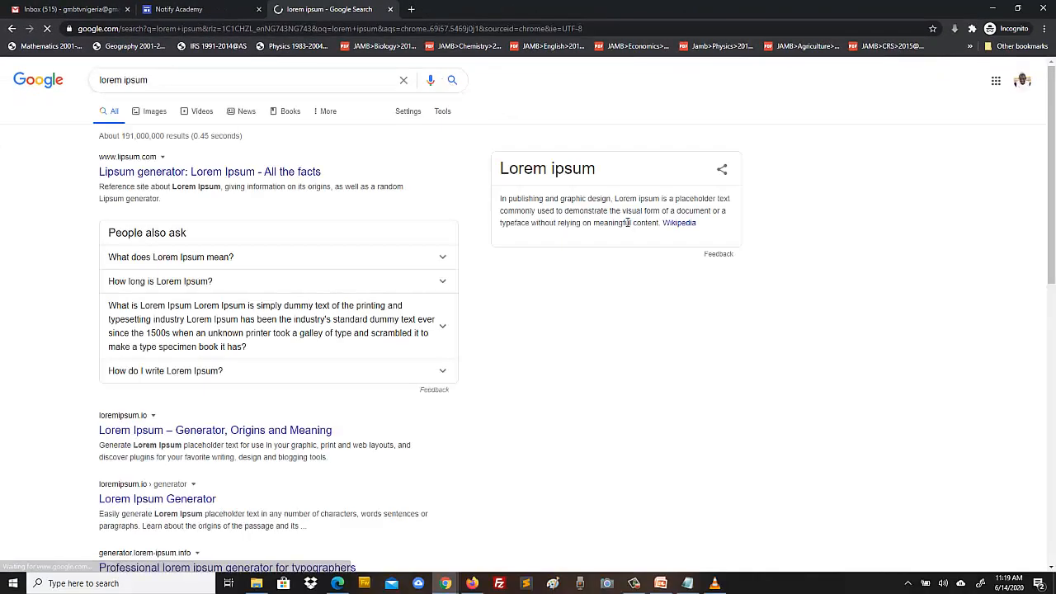
pyautogui.rightClick(299, 172)
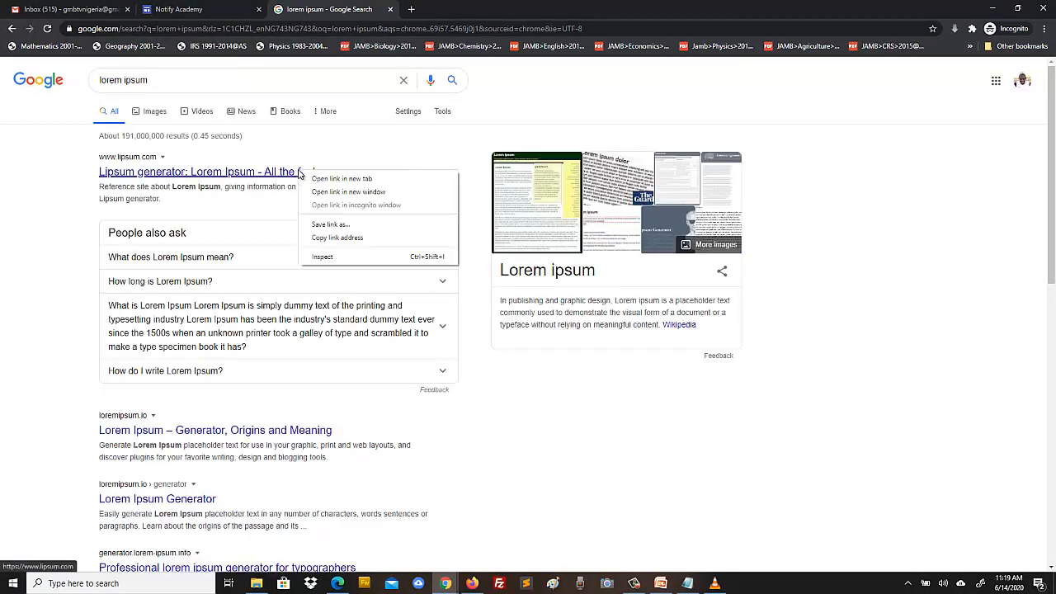
pyautogui.click(342, 178)
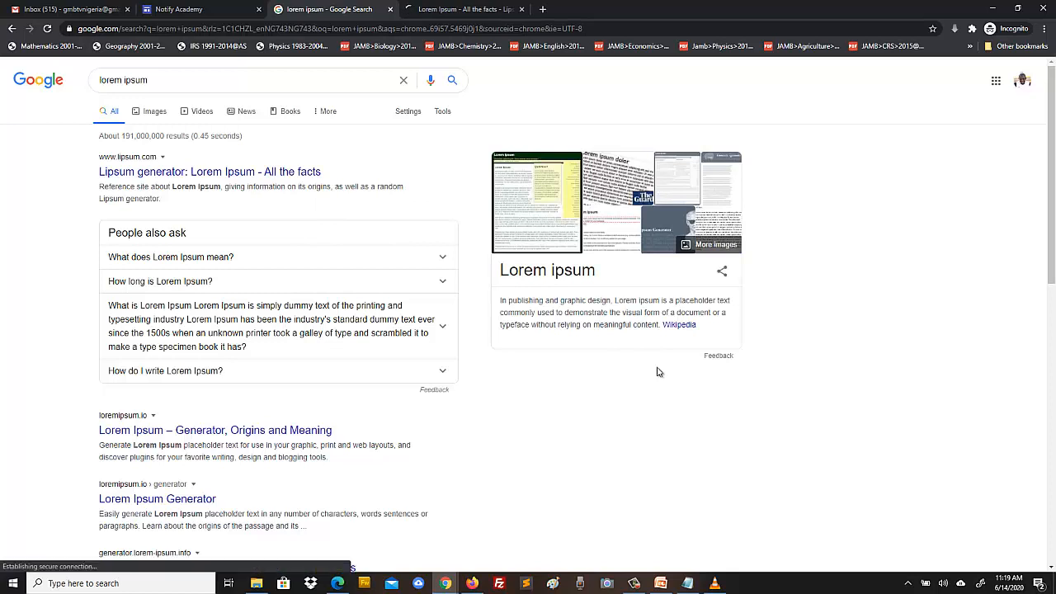
pyautogui.rightClick(321, 428)
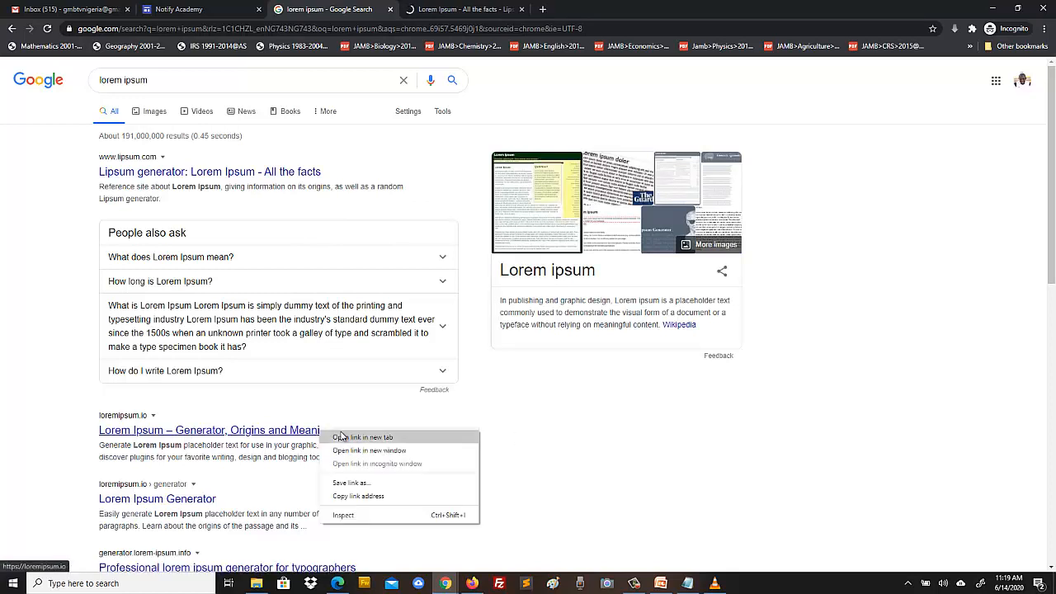
pyautogui.click(355, 437)
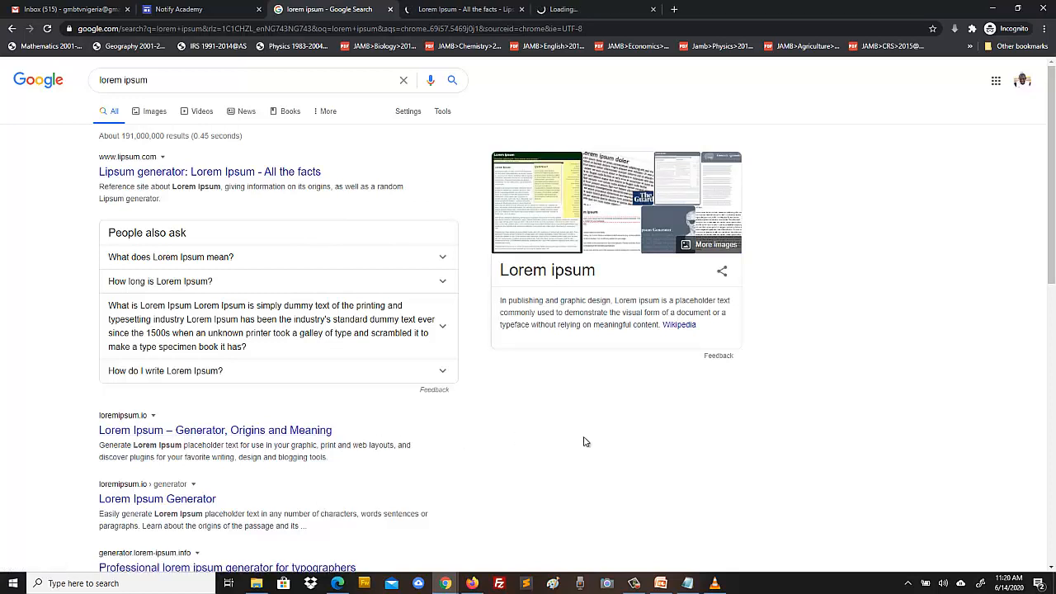
pyautogui.rightClick(198, 498)
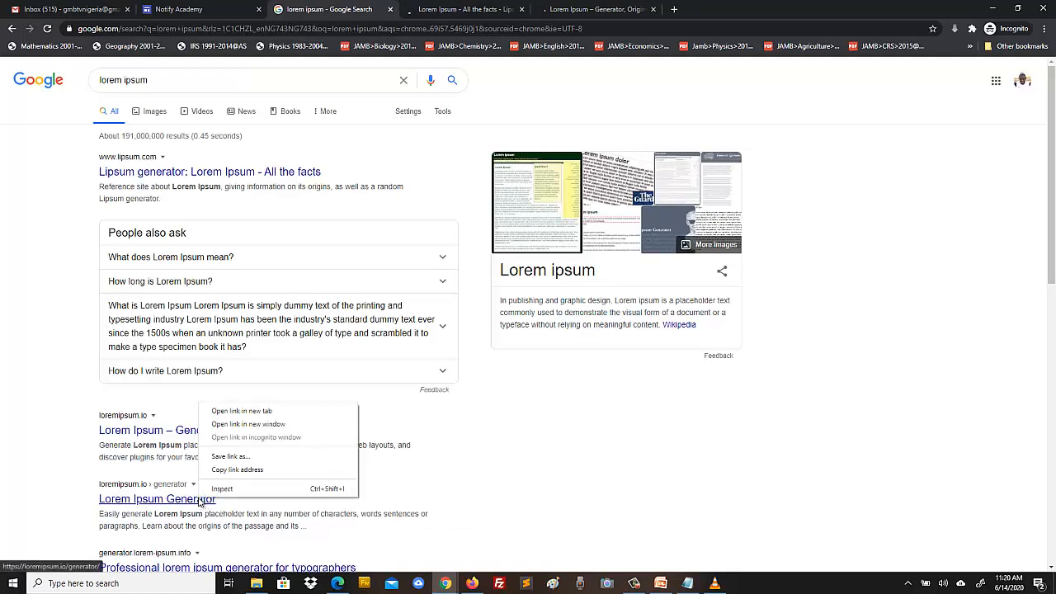
pyautogui.click(240, 410)
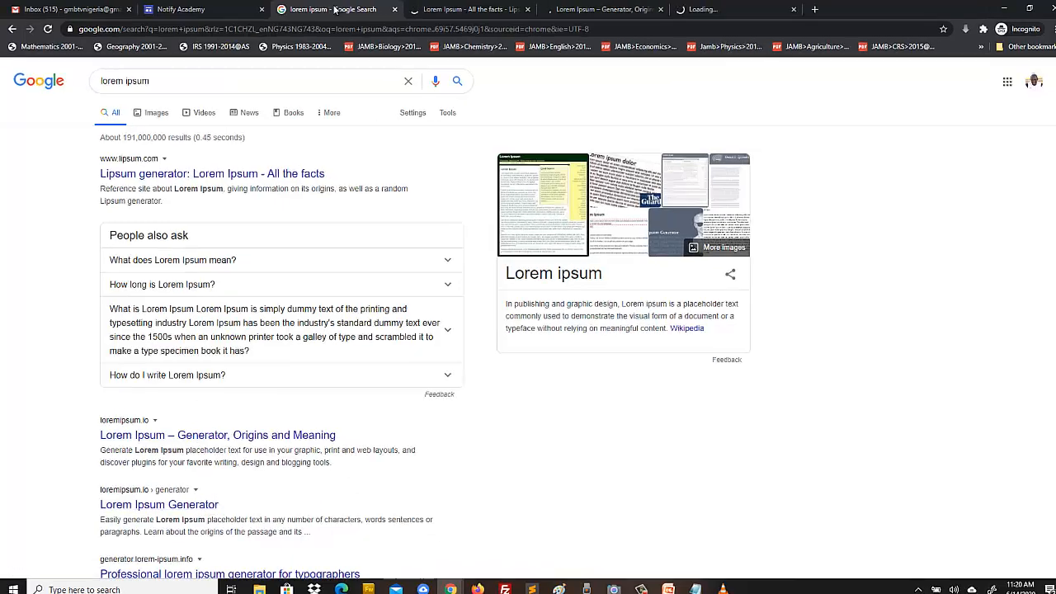
# - Scroll through the lipsum.com page, then close its tab
pyautogui.click(445, 9)
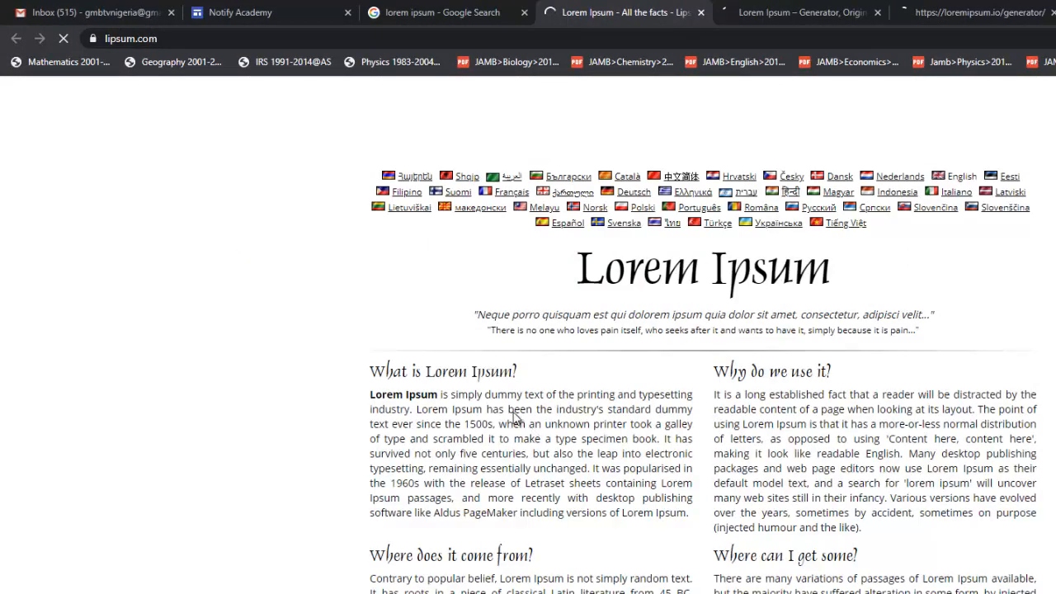
pyautogui.scroll(-9, 526, 547)
pyautogui.scroll(9, 396, 470)
pyautogui.scroll(-6, 494, 541)
pyautogui.scroll(-6, 494, 541)
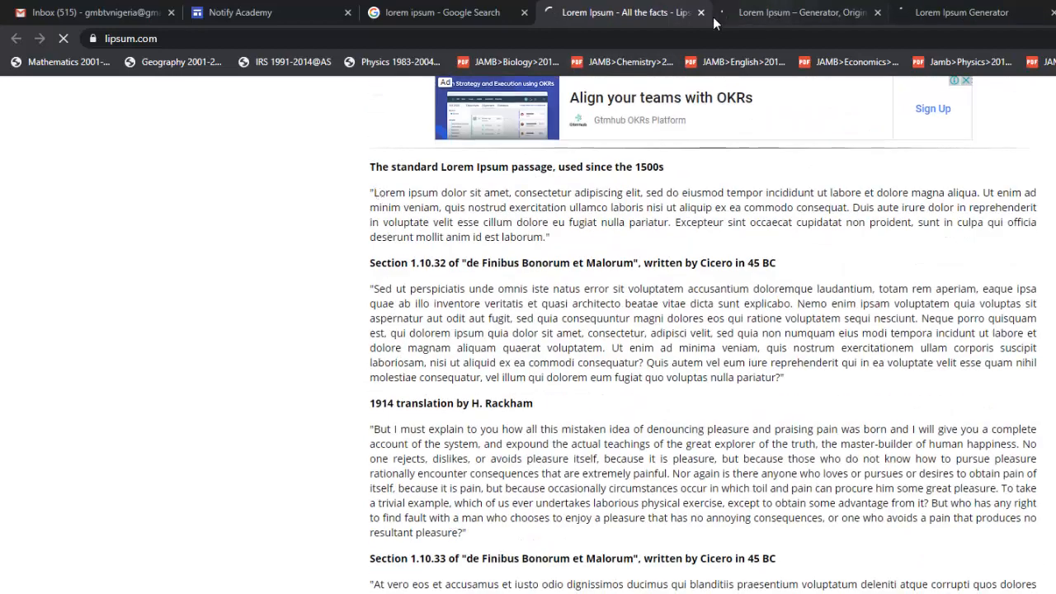
pyautogui.hotkey('ctrl', 'w')
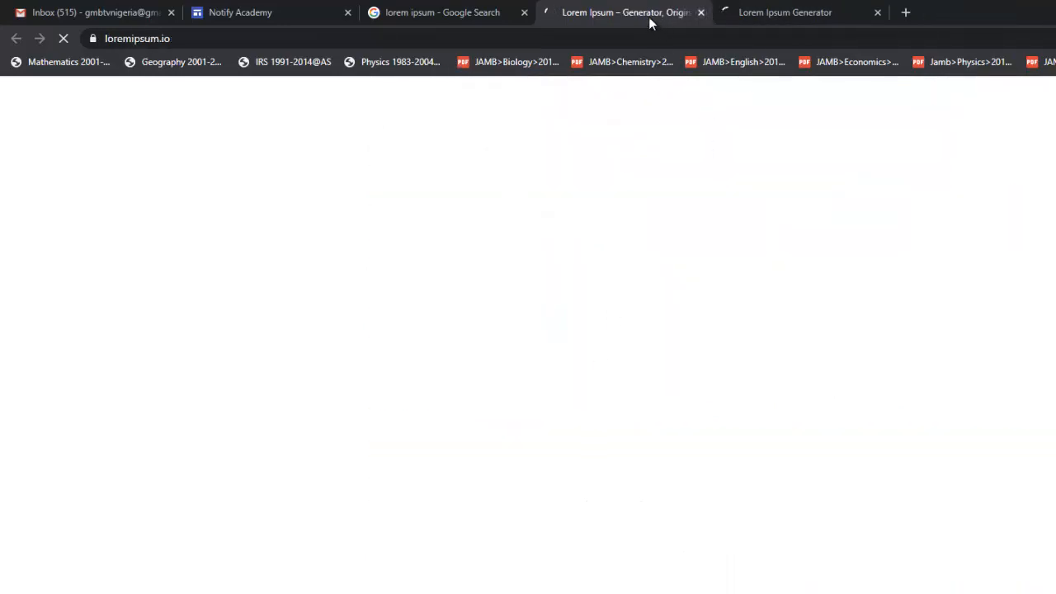
pyautogui.click(770, 14)
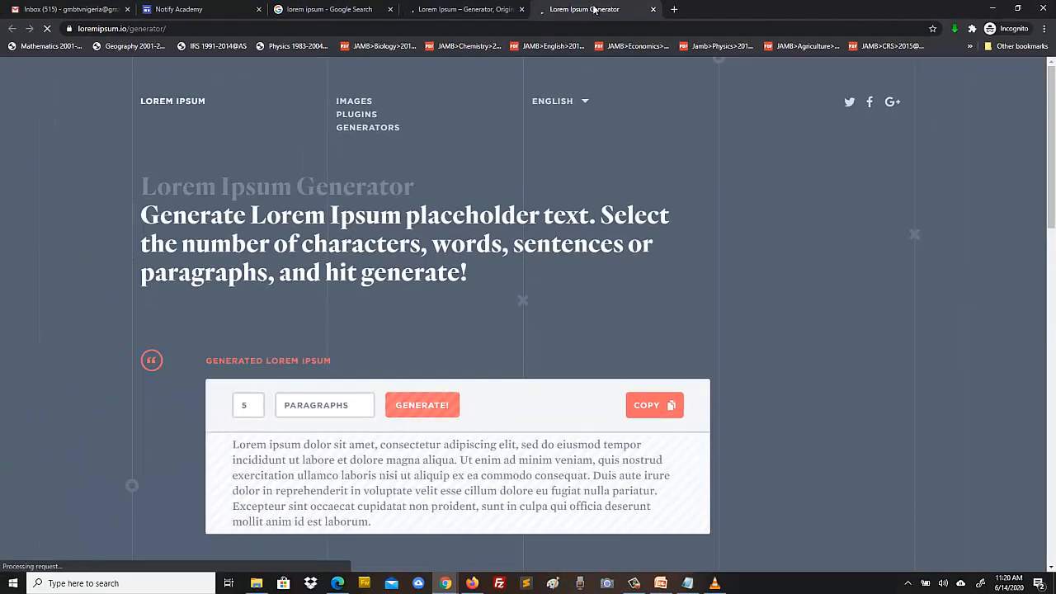
# - Close the extra Lorem Ipsum Generator page and dismiss the Vimeo ad banner
pyautogui.click(653, 9)
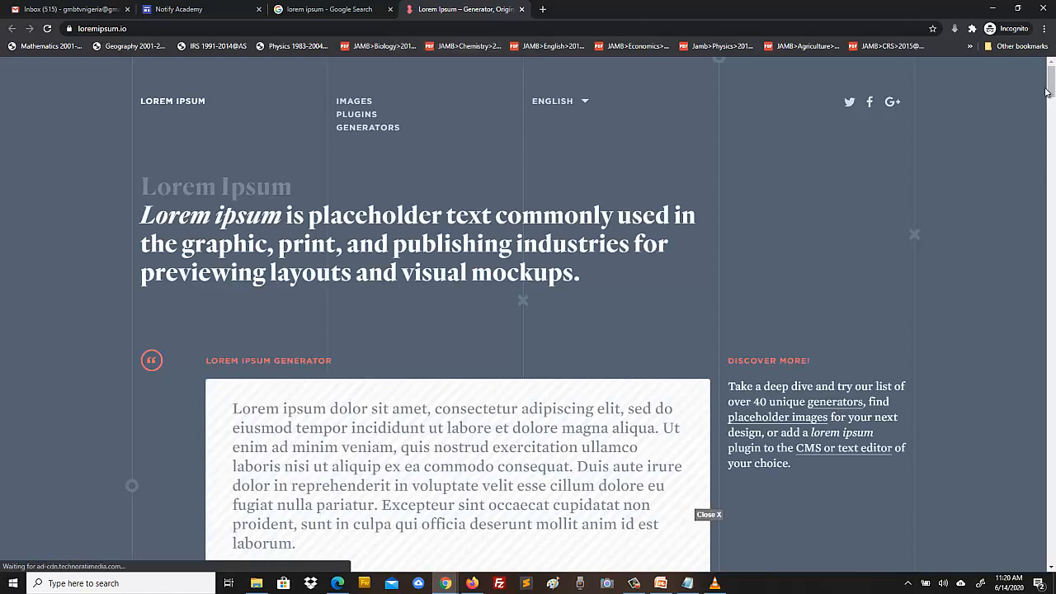
pyautogui.moveTo(1051, 82)
pyautogui.mouseDown()
pyautogui.moveTo(1050, 115)
pyautogui.moveTo(1051, 72)
pyautogui.moveTo(1053, 91)
pyautogui.mouseUp()
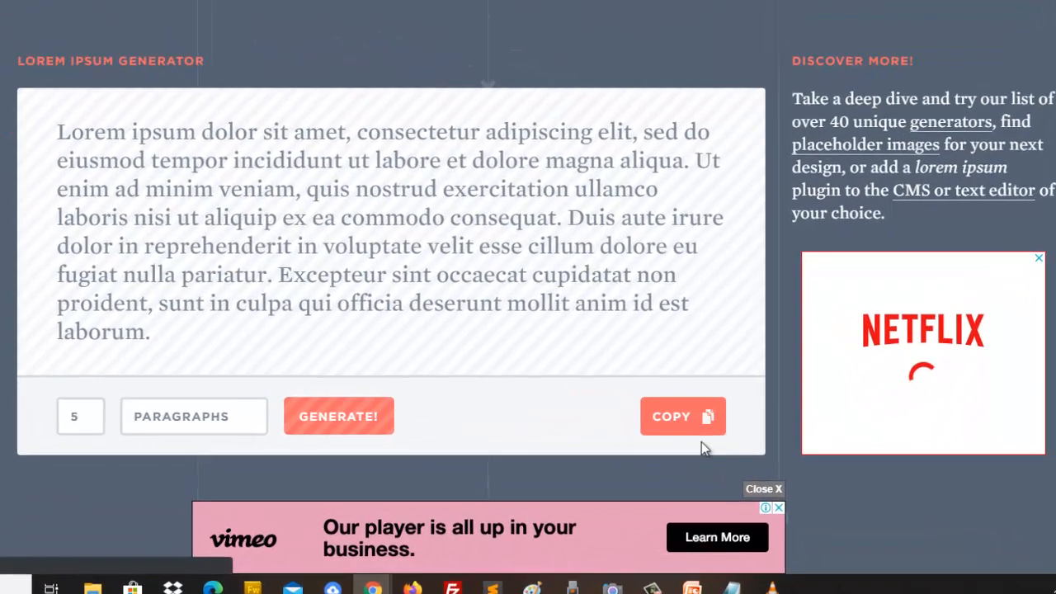
pyautogui.click(778, 506)
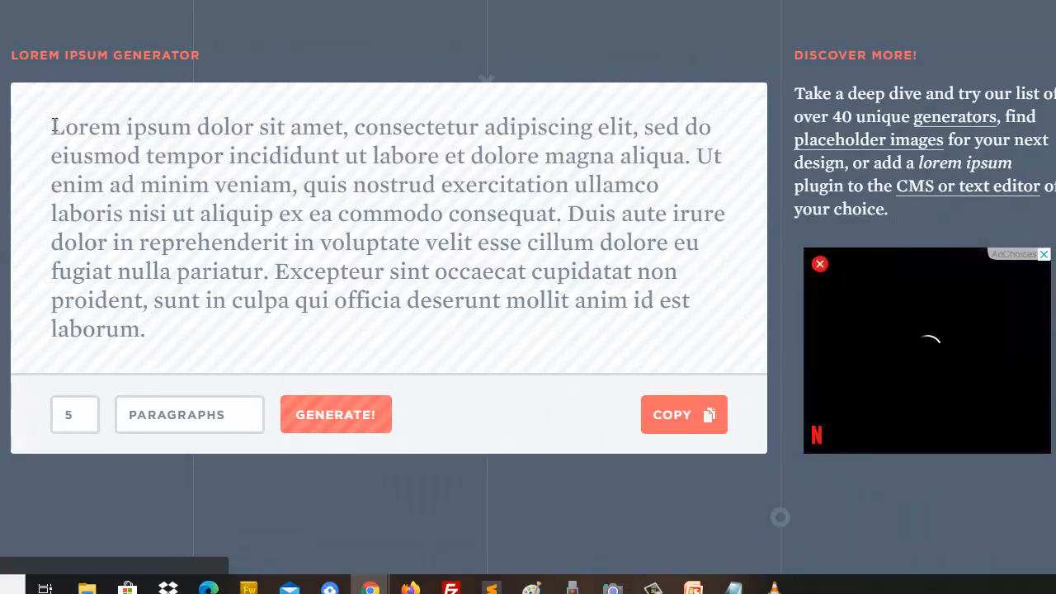
# - Copy the generated Lorem ipsum paragraph from loremipsum.io
pyautogui.moveTo(54, 125); pyautogui.dragTo(151, 331)
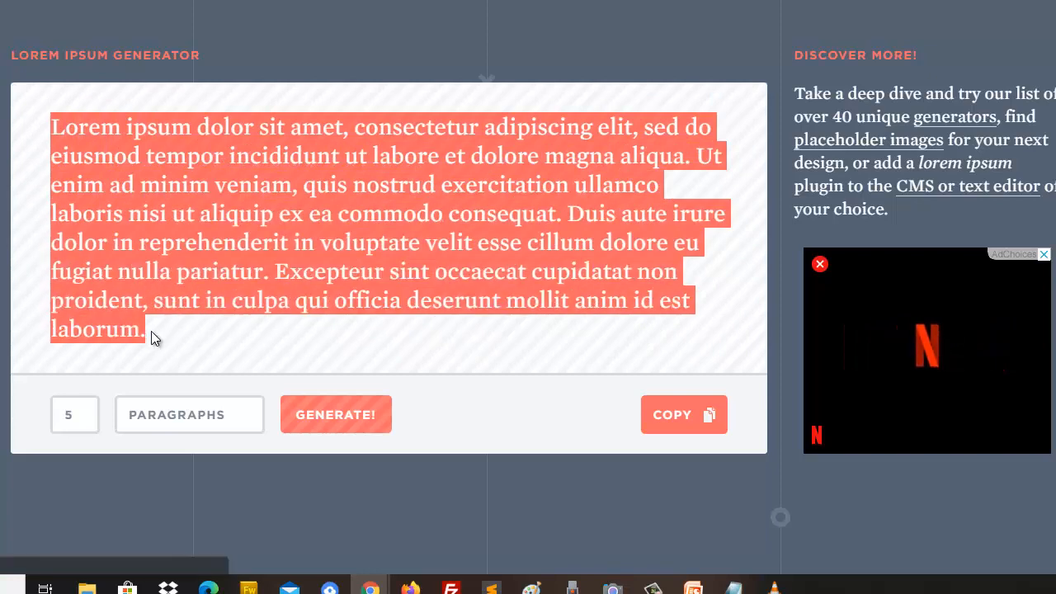
pyautogui.rightClick(183, 208)
pyautogui.click(215, 222)
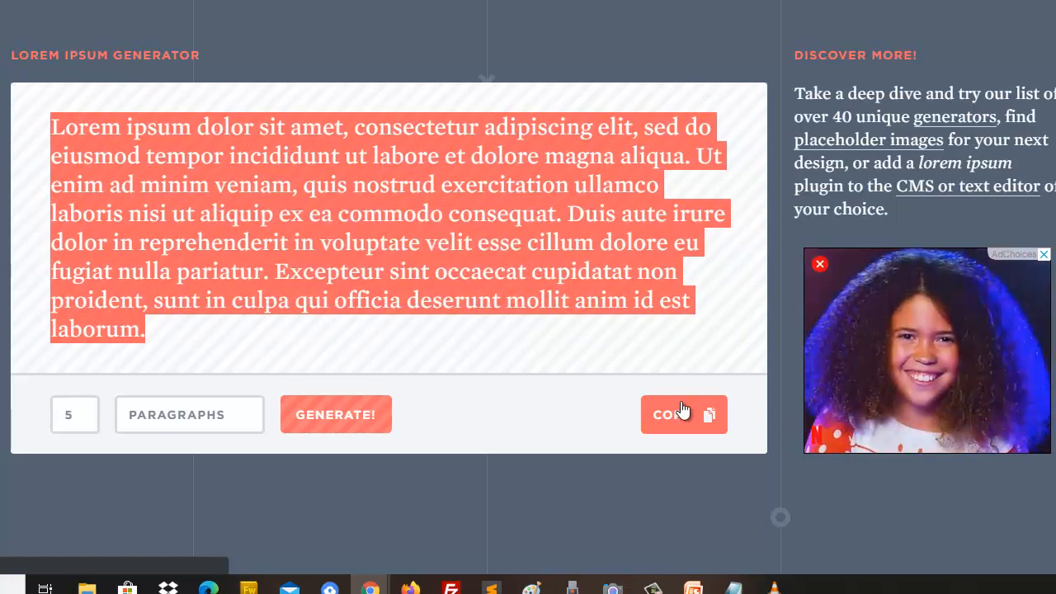
pyautogui.click(734, 589)
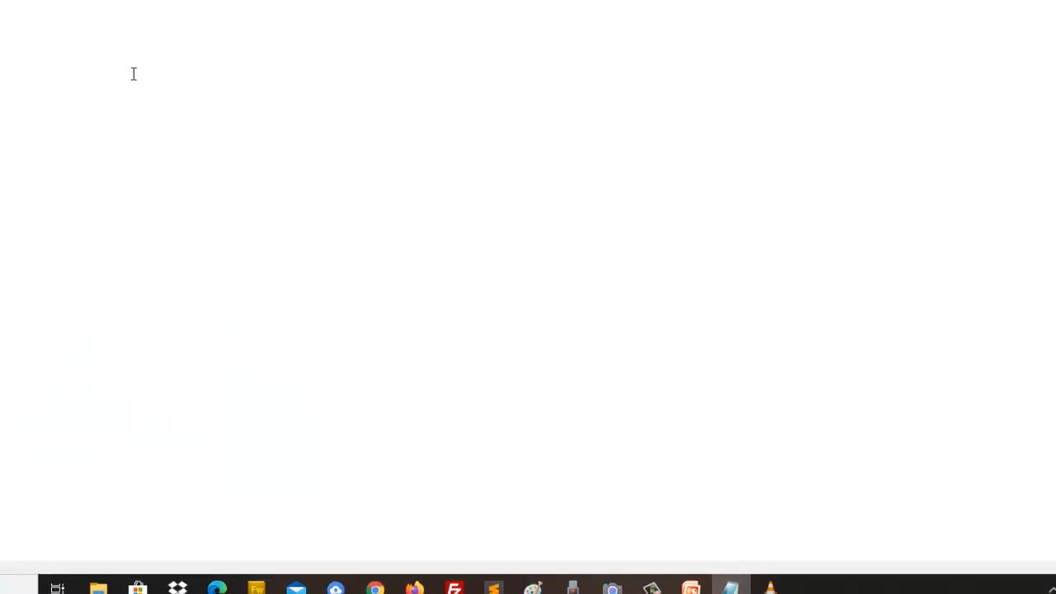
# - Paste the Lorem ipsum paragraph into Notepad as plain text, select it, and return to loremipsum.io
pyautogui.hotkey('ctrl', 'v')
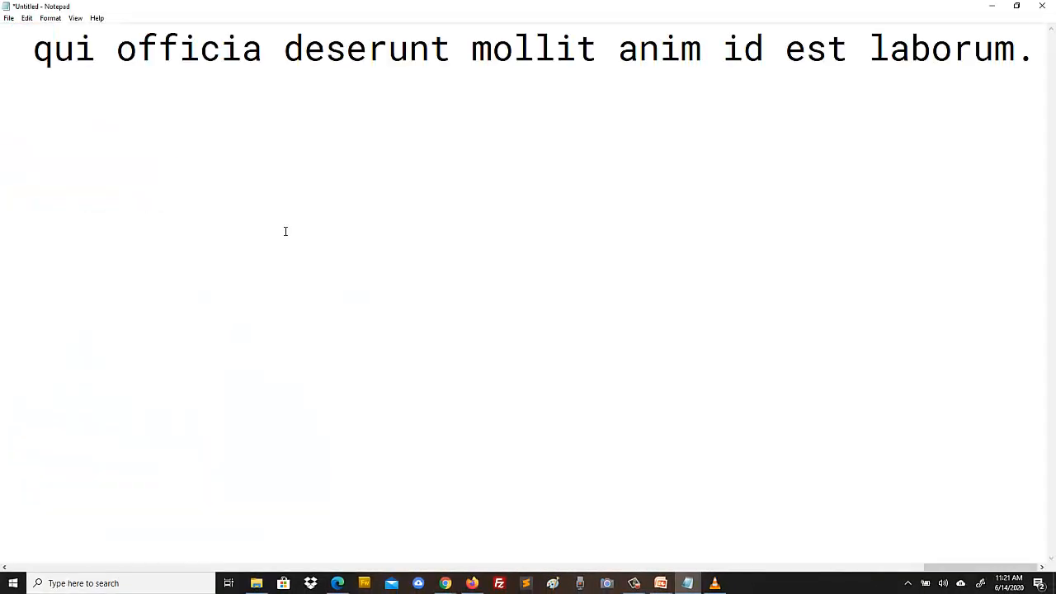
pyautogui.hotkey('ctrl', 'a')
pyautogui.hotkey('ctrl', 'c')
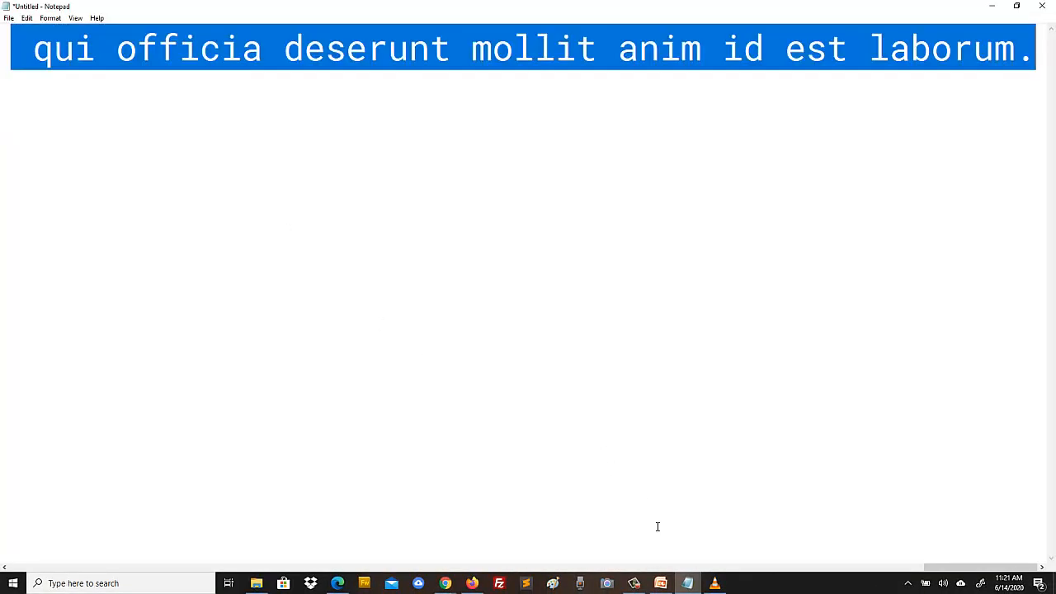
pyautogui.click(445, 584)
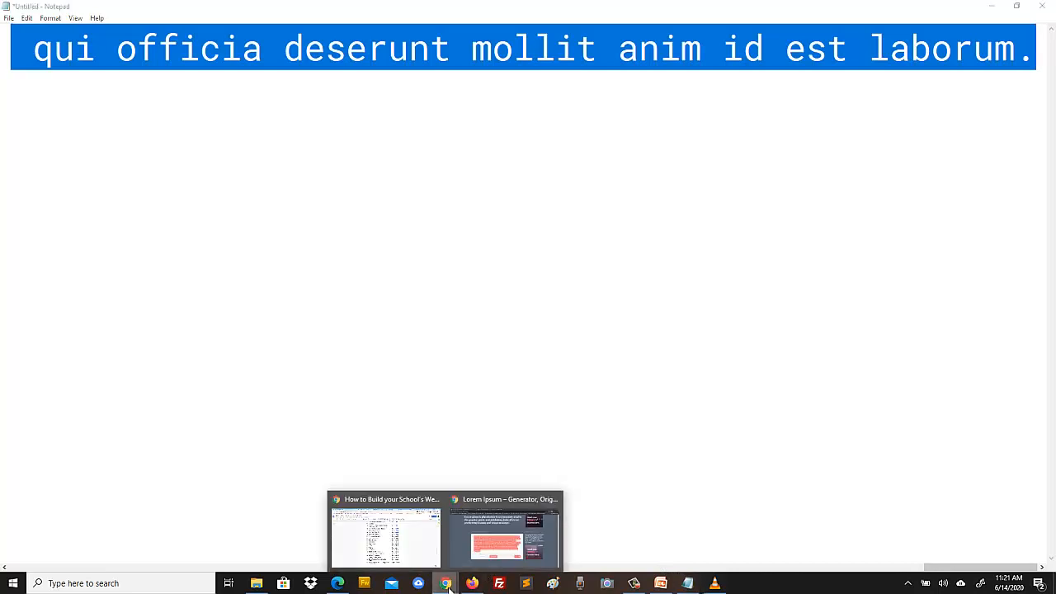
pyautogui.click(505, 537)
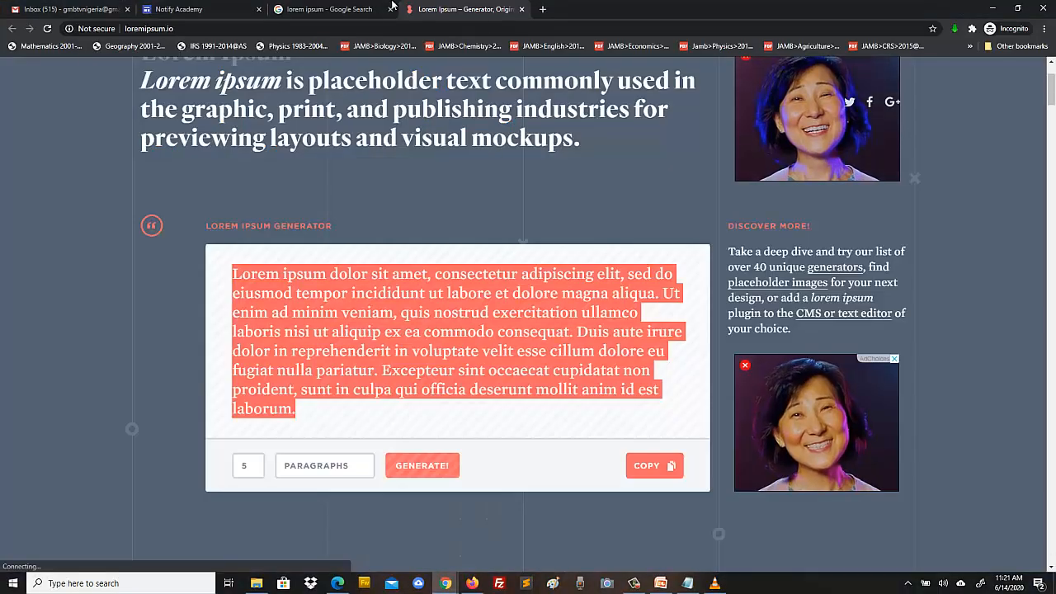
# - Paste two Lorem ipsum paragraphs into the text box under the About Notify Academy heading
pyautogui.click(339, 9)
pyautogui.click(206, 9)
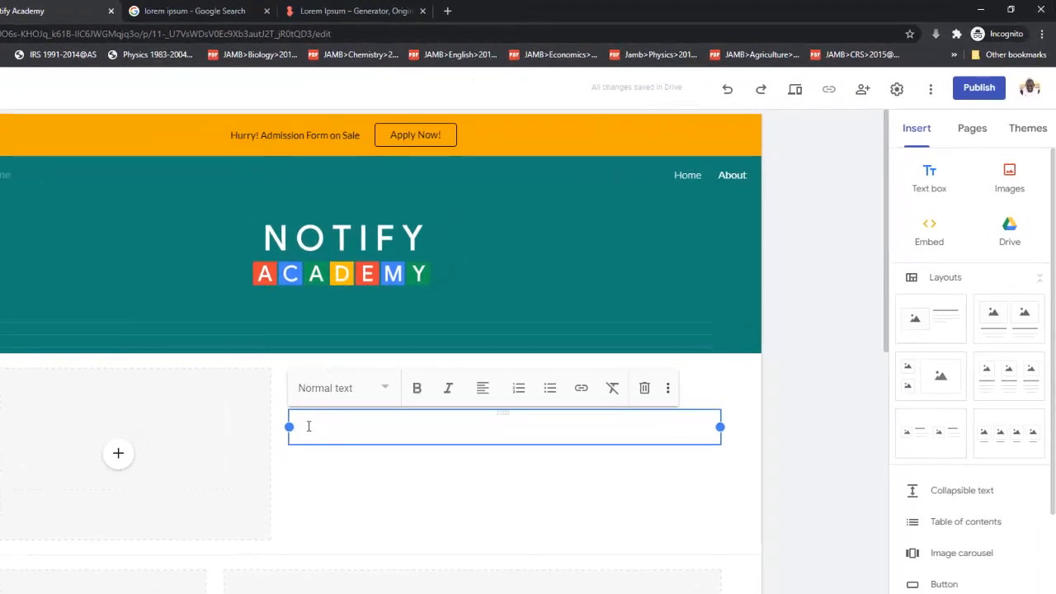
pyautogui.hotkey('ctrl', 'v')
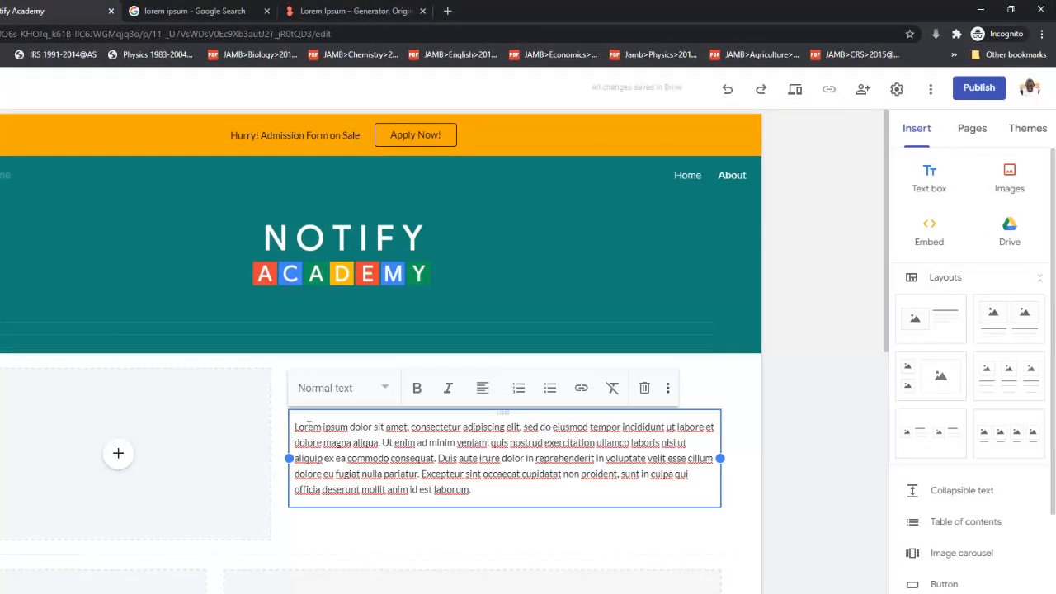
pyautogui.press('Return')
pyautogui.press('Return')
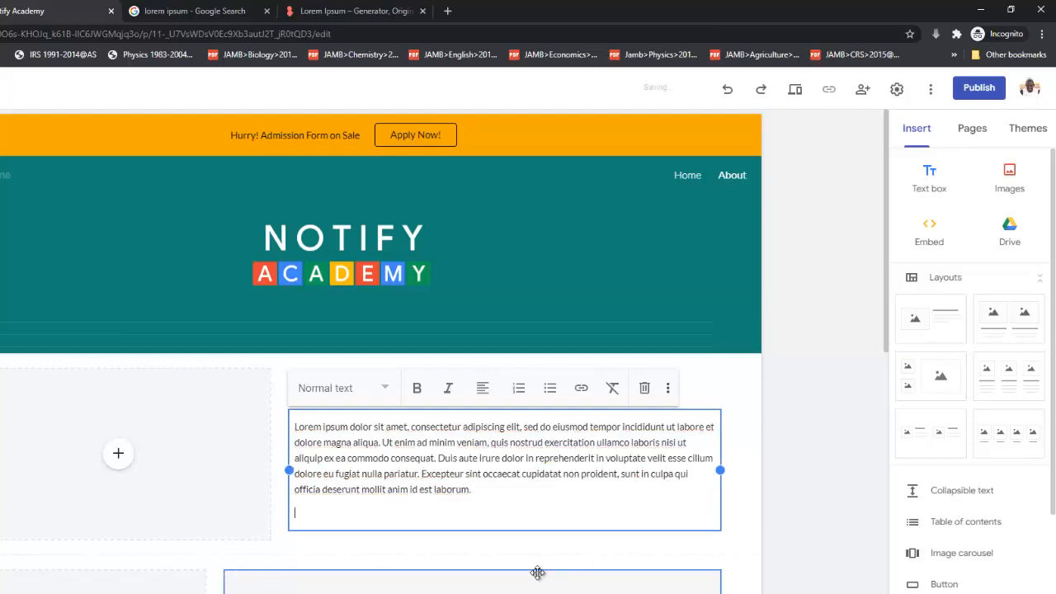
pyautogui.press('BackSpace')
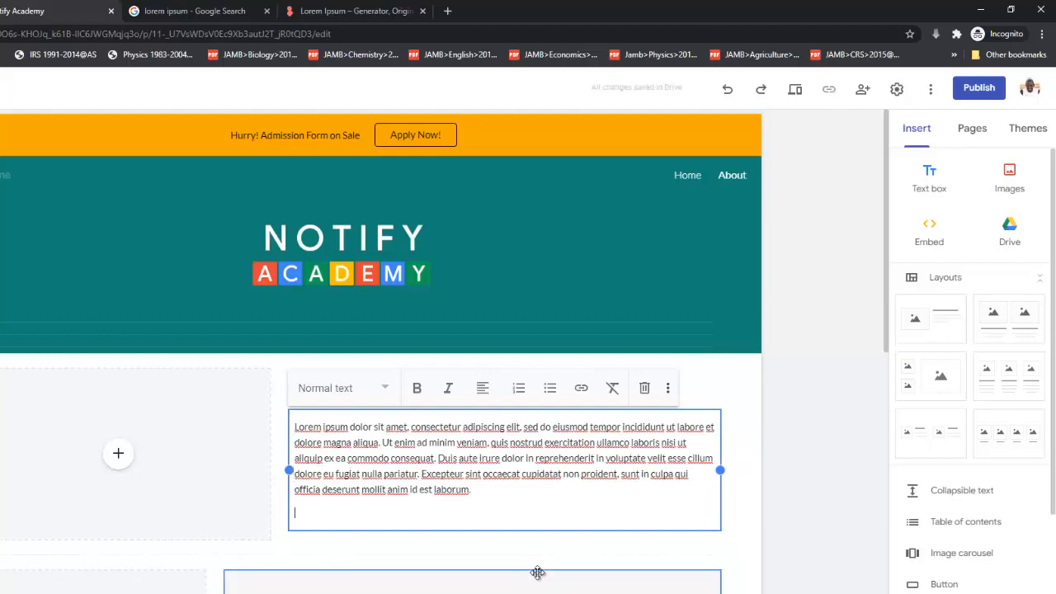
pyautogui.hotkey('ctrl', 'v')
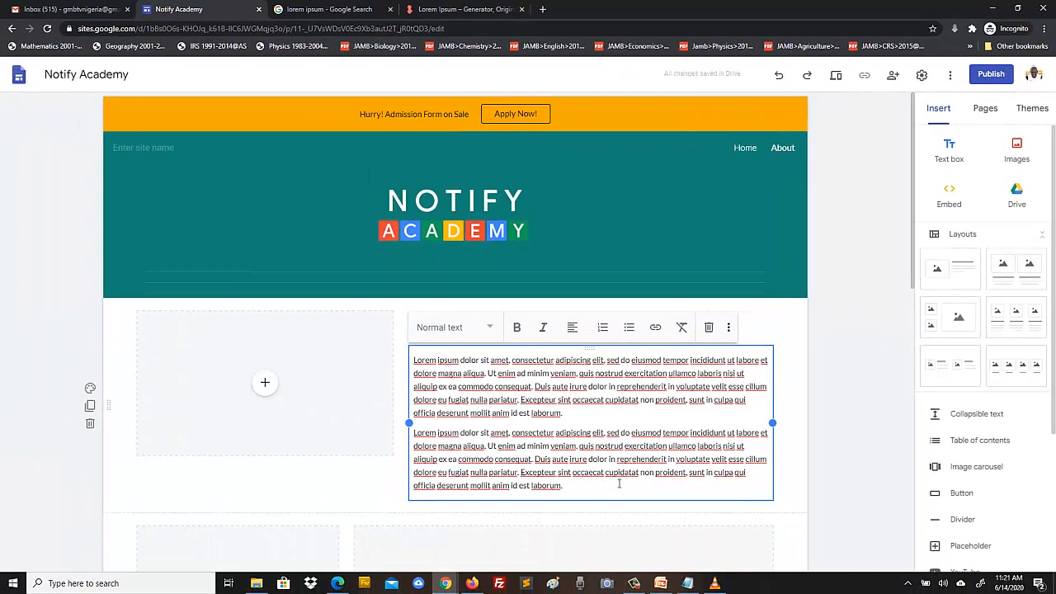
pyautogui.click(850, 422)
pyautogui.scroll(-2, 848, 419)
pyautogui.scroll(-2, 843, 418)
pyautogui.scroll(2, 464, 164)
# - Choose Upload for the empty image block beside the About Notify Academy text
pyautogui.scroll(2, 528, 263)
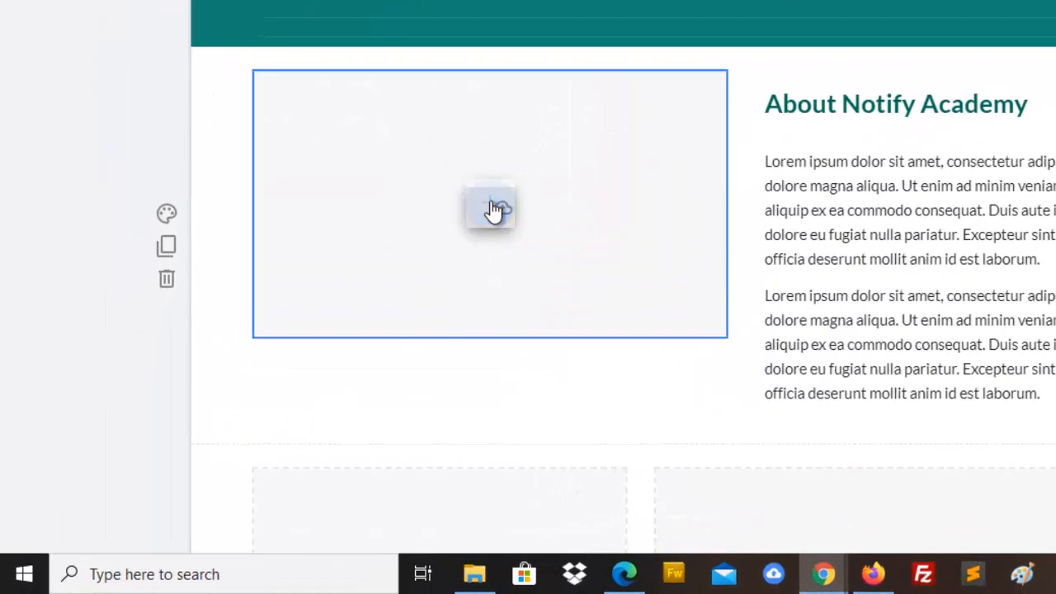
pyautogui.click(491, 206)
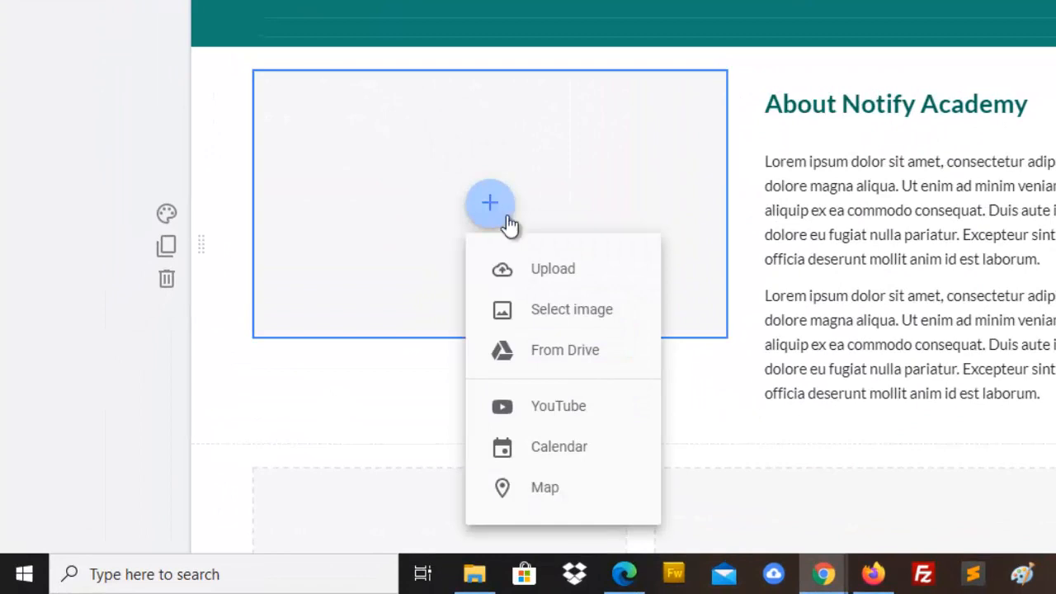
pyautogui.click(551, 272)
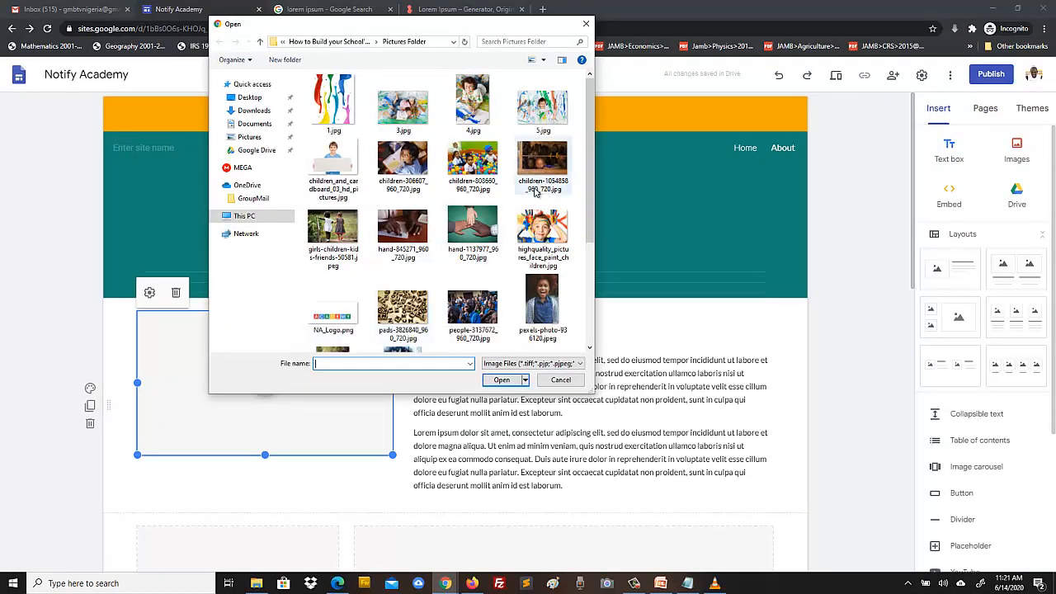
# - Upload 020.jpg from the Desktop's Womenwill Lagos folder into the About image block
pyautogui.moveTo(589, 107); pyautogui.dragTo(588, 198)
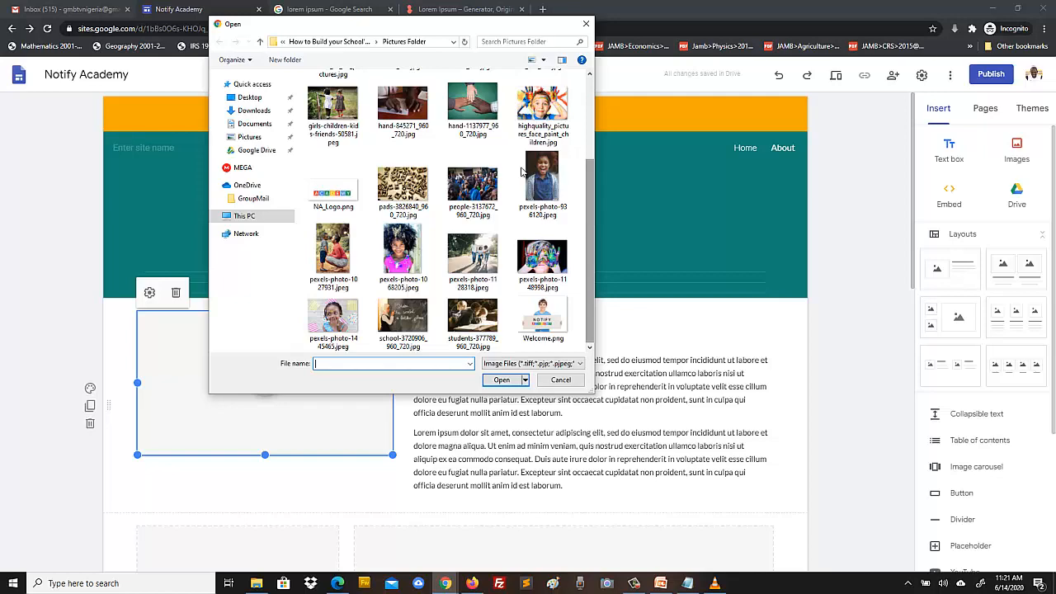
pyautogui.moveTo(336, 29); pyautogui.dragTo(498, 45)
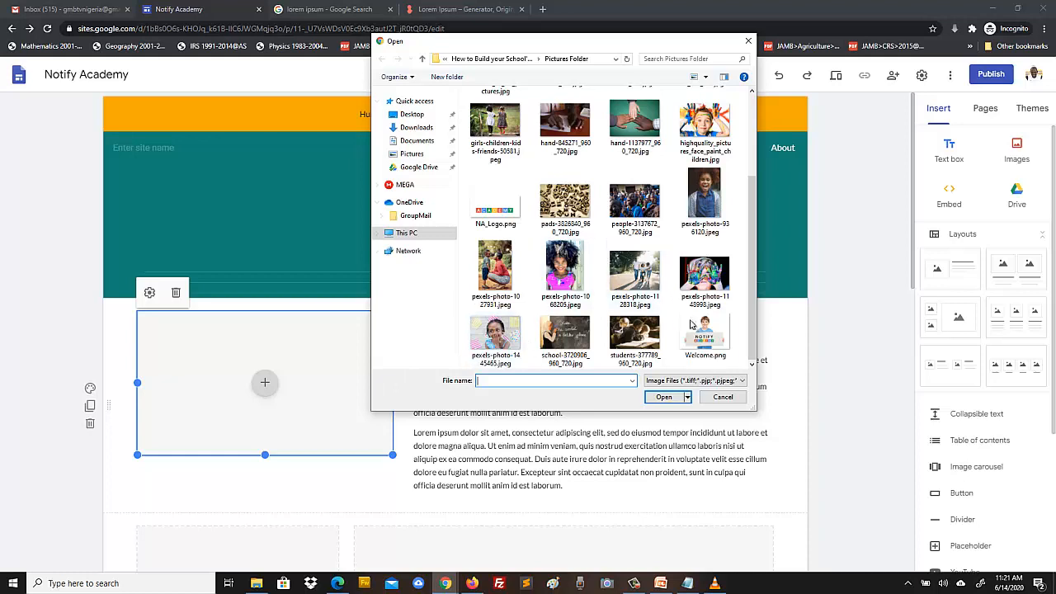
pyautogui.scroll(2, 644, 272)
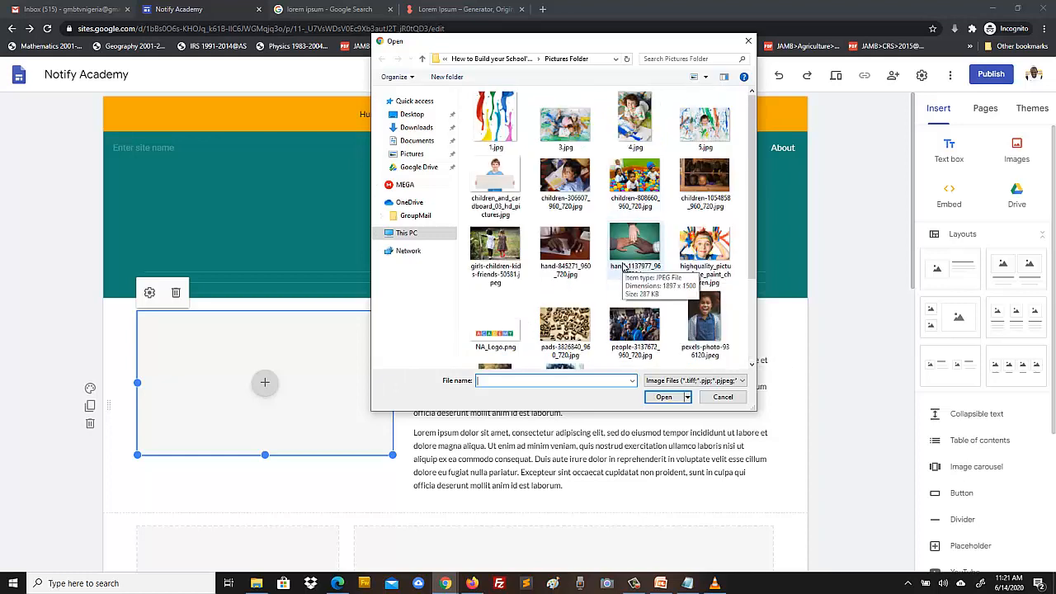
pyautogui.click(409, 117)
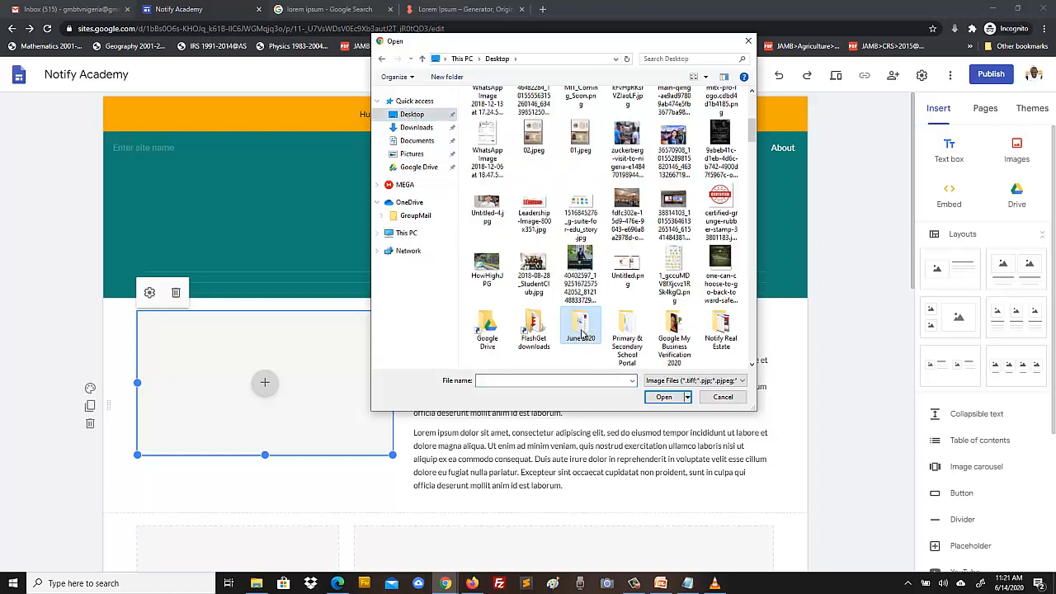
pyautogui.scroll(-5, 581, 334)
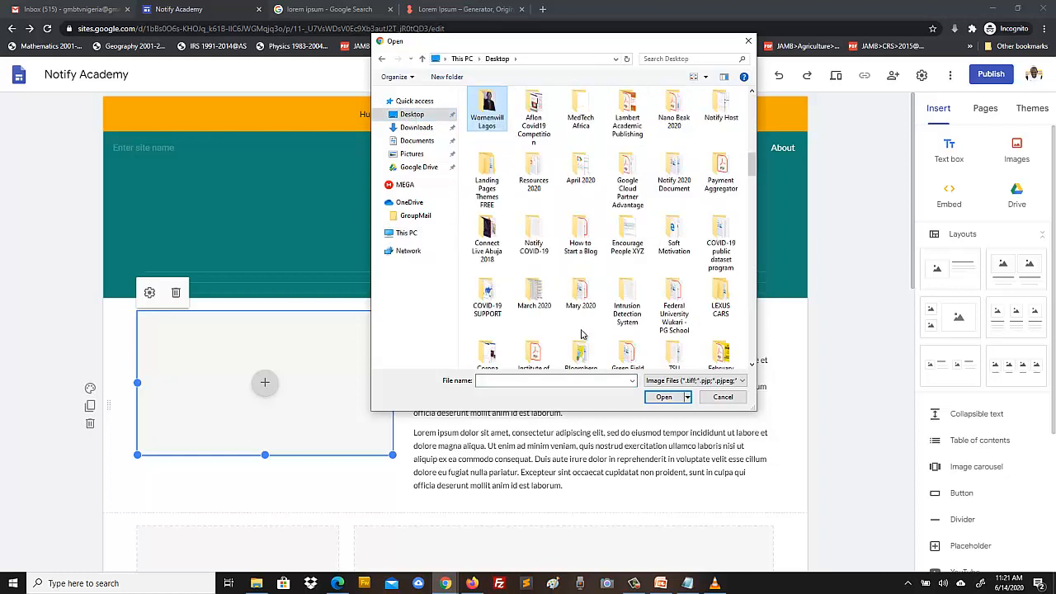
pyautogui.doubleClick(487, 120)
pyautogui.click(487, 107)
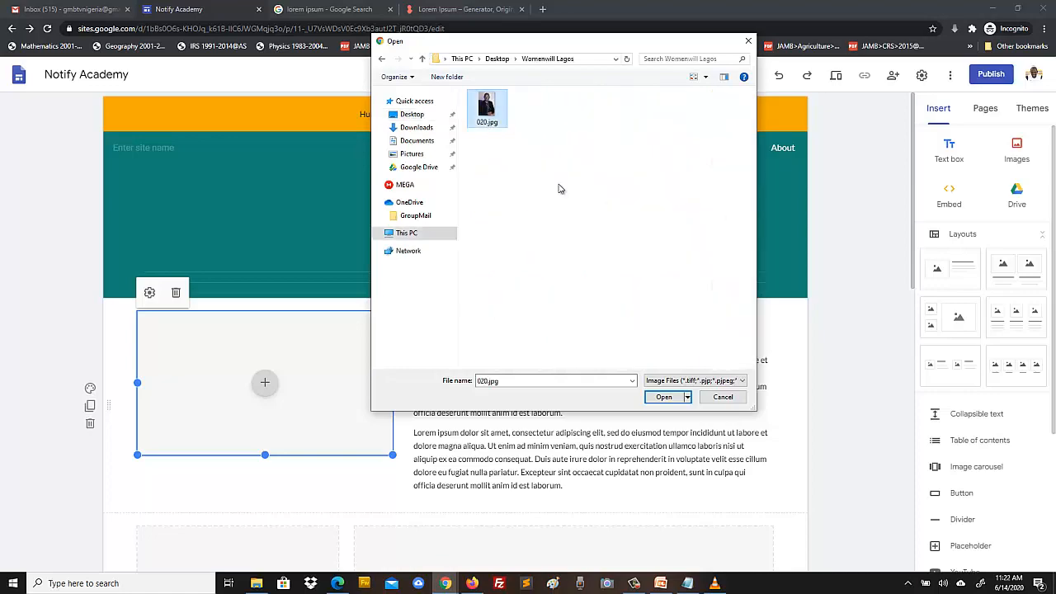
pyautogui.click(665, 397)
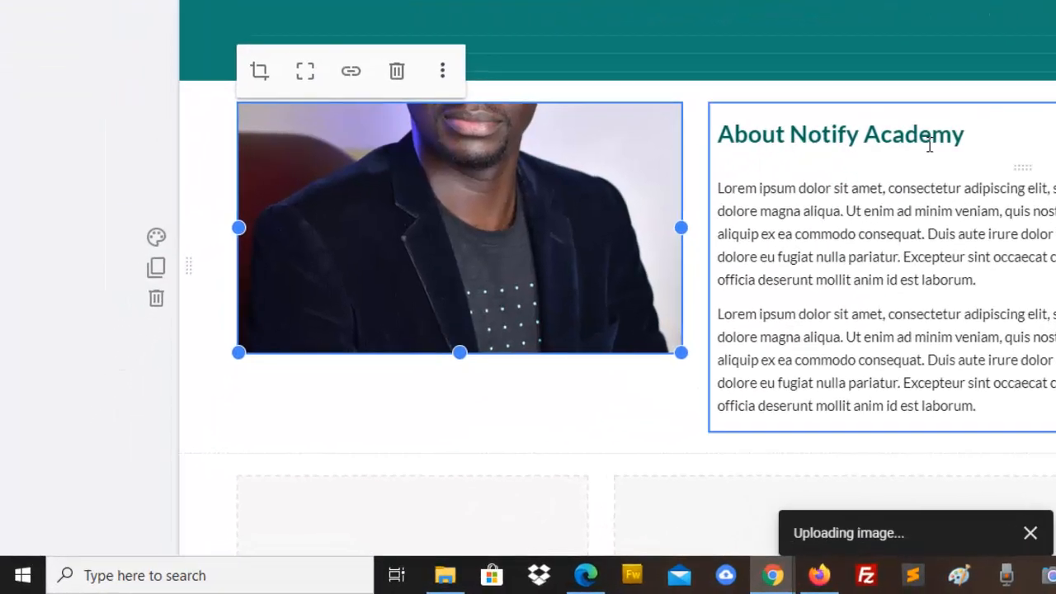
# - Select the uploaded 020.jpg photo and enter crop mode
pyautogui.moveTo(465, 157); pyautogui.dragTo(445, 201)
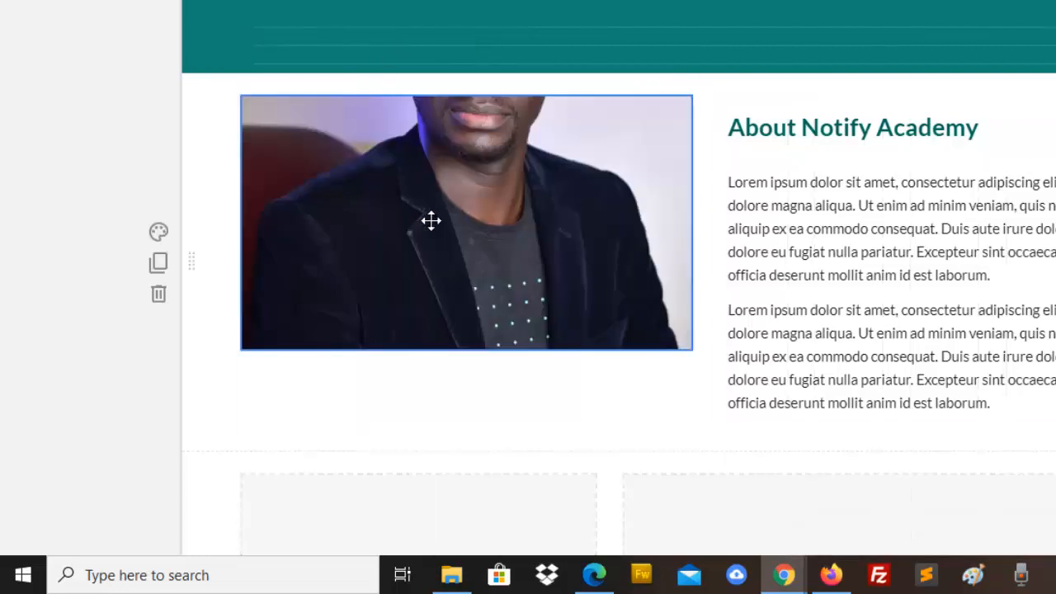
pyautogui.click(430, 220)
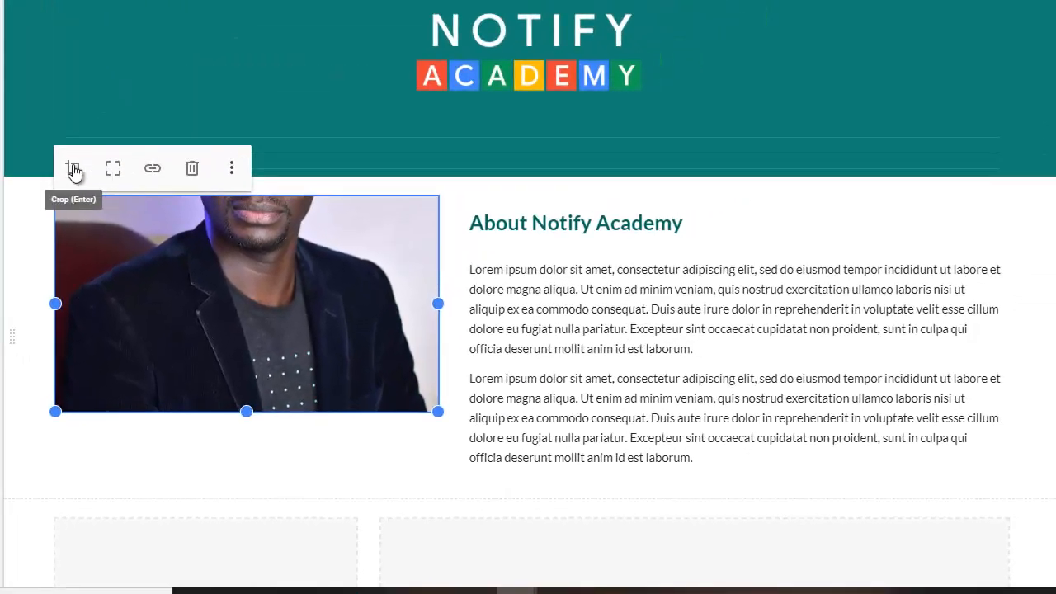
pyautogui.click(225, 84)
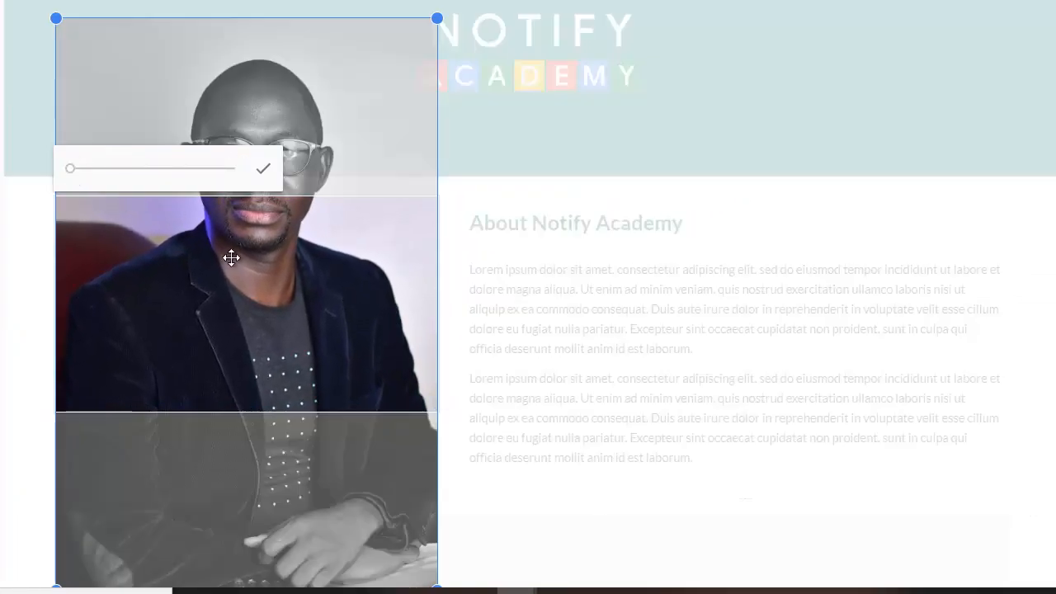
# - Reposition and zoom the photo into a head-and-shoulders crop, then apply it
pyautogui.moveTo(335, 296); pyautogui.dragTo(267, 368)
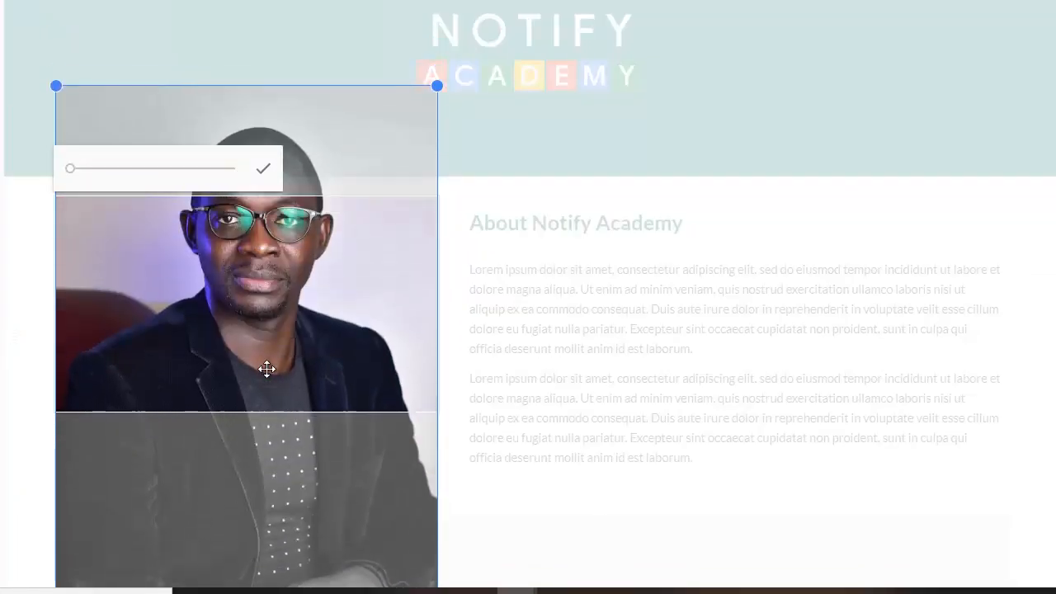
pyautogui.moveTo(285, 262); pyautogui.dragTo(289, 335)
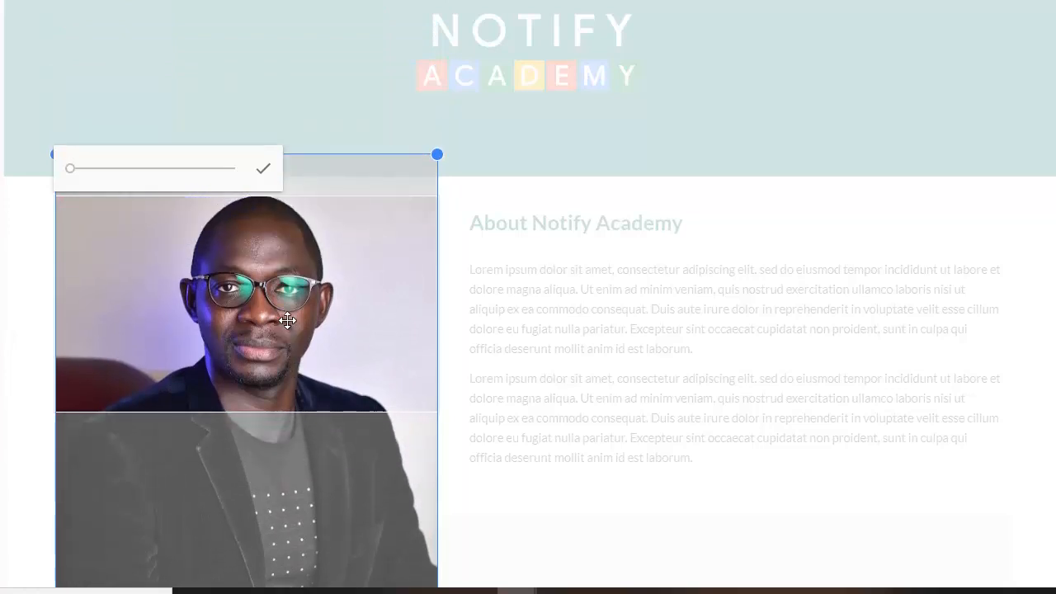
pyautogui.moveTo(284, 264); pyautogui.dragTo(299, 288)
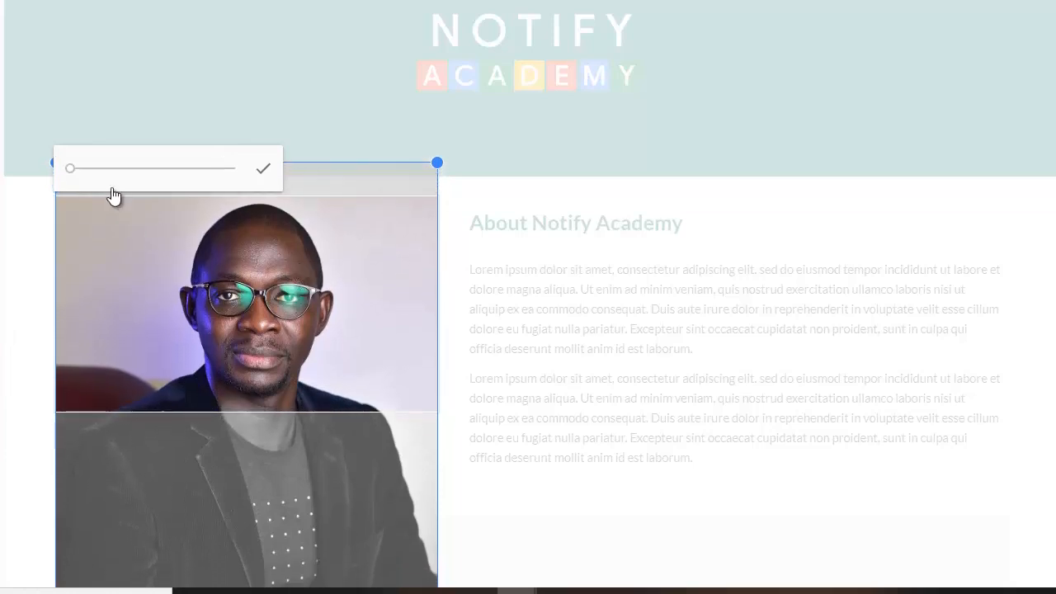
pyautogui.moveTo(71, 169)
pyautogui.mouseDown()
pyautogui.moveTo(80, 169)
pyautogui.moveTo(51, 165)
pyautogui.mouseUp()
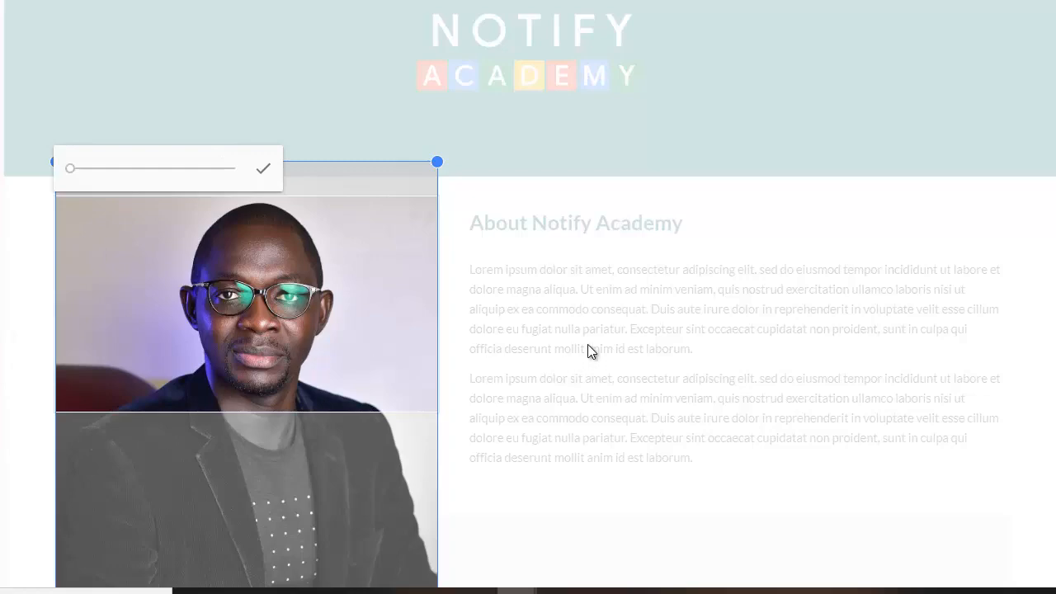
pyautogui.click(263, 174)
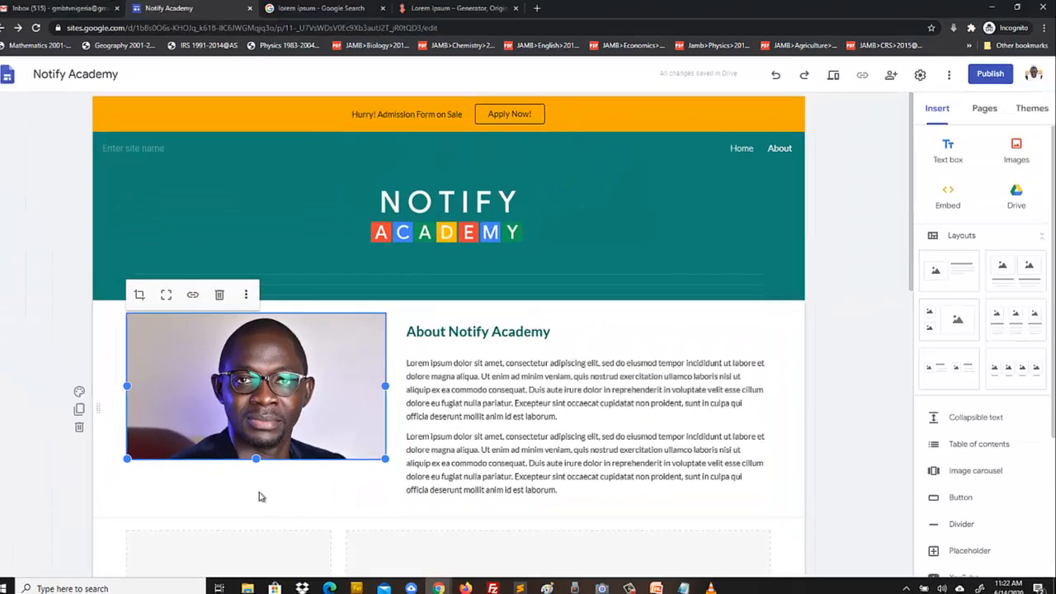
pyautogui.click(260, 495)
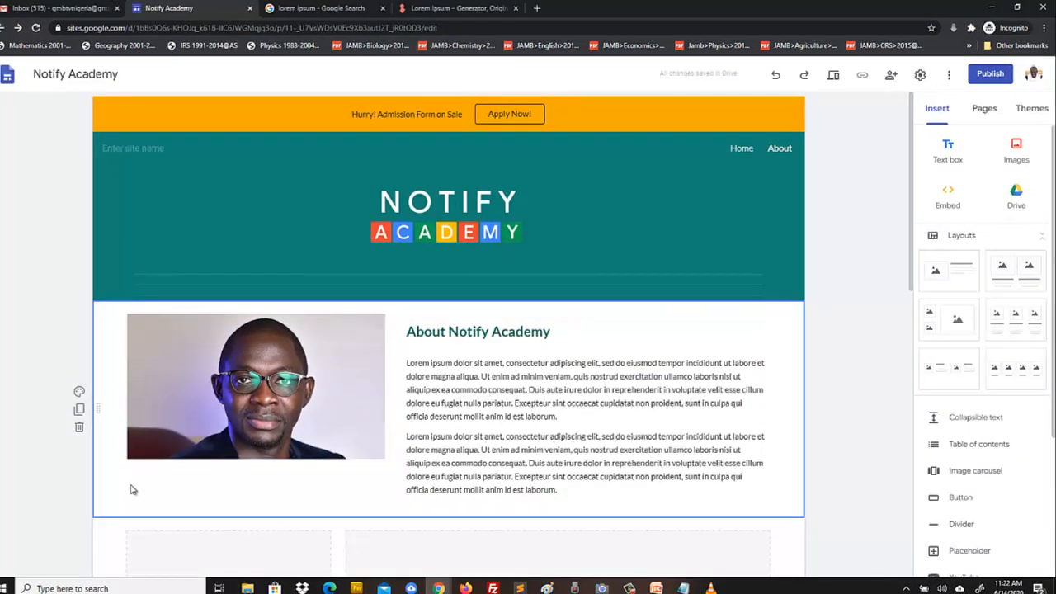
pyautogui.doubleClick(198, 491)
pyautogui.click(58, 499)
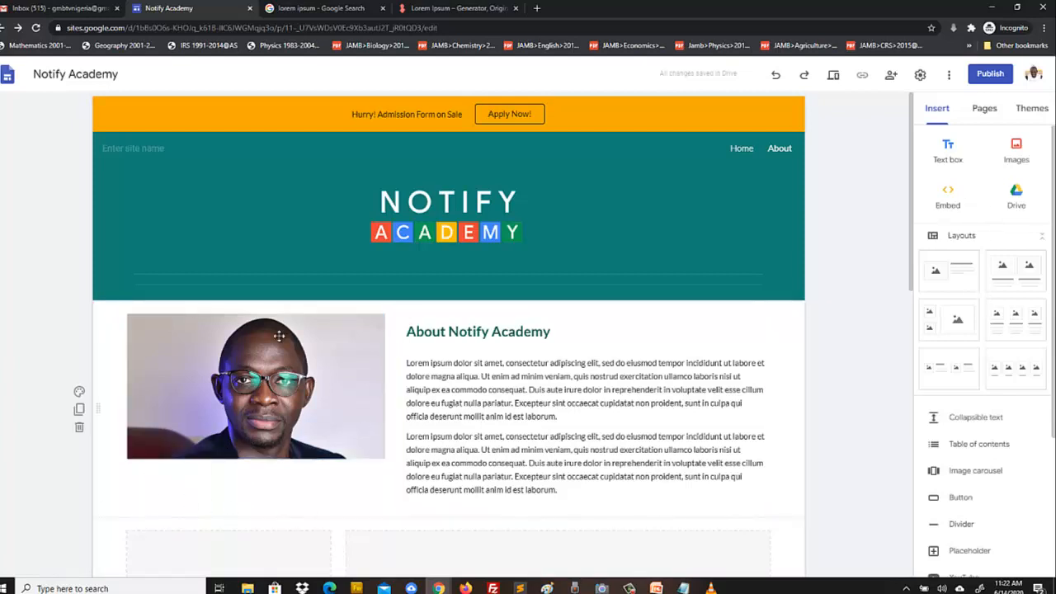
# - Add a caption text box under the photo with the proprietor's full name and 'School Proprietor'
pyautogui.doubleClick(173, 491)
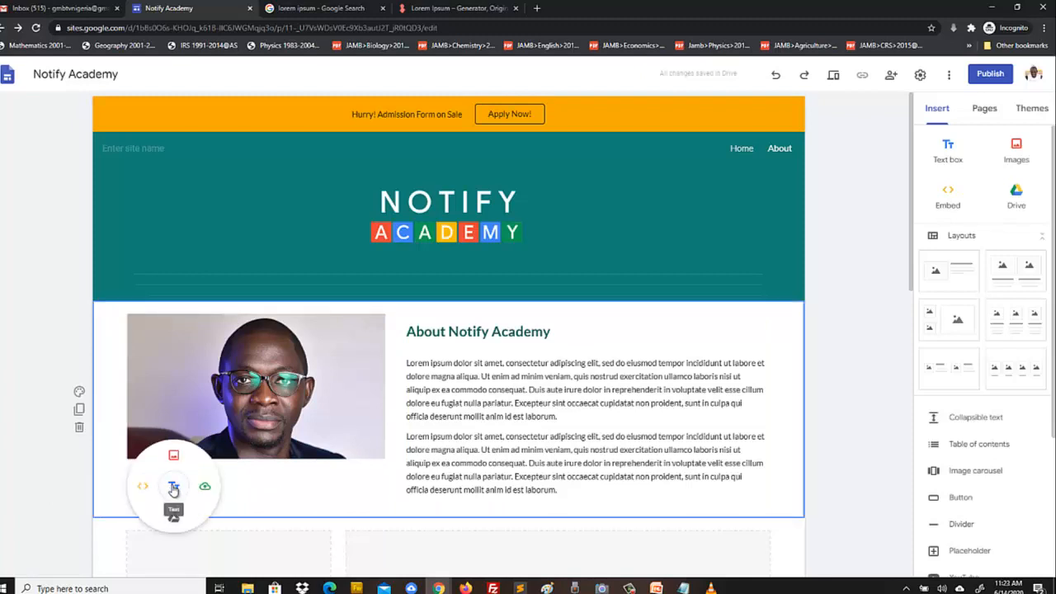
pyautogui.click(173, 487)
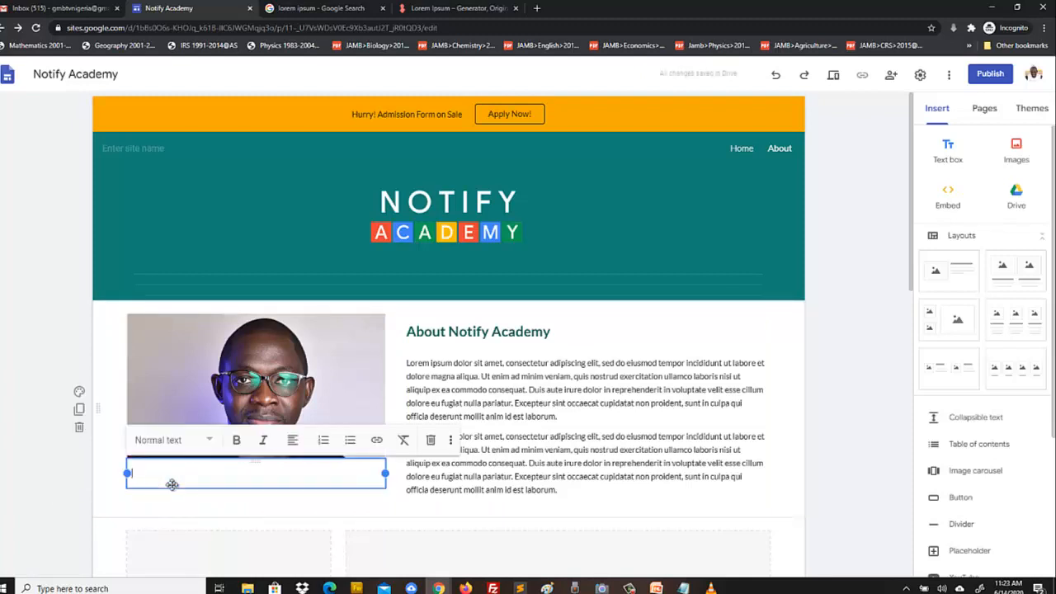
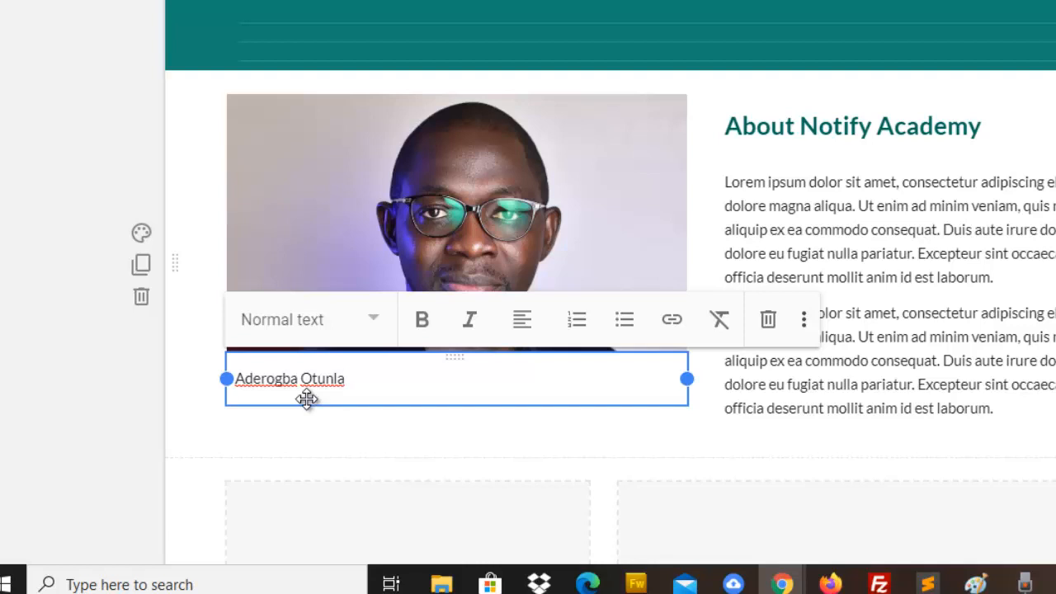
pyautogui.press('Return')
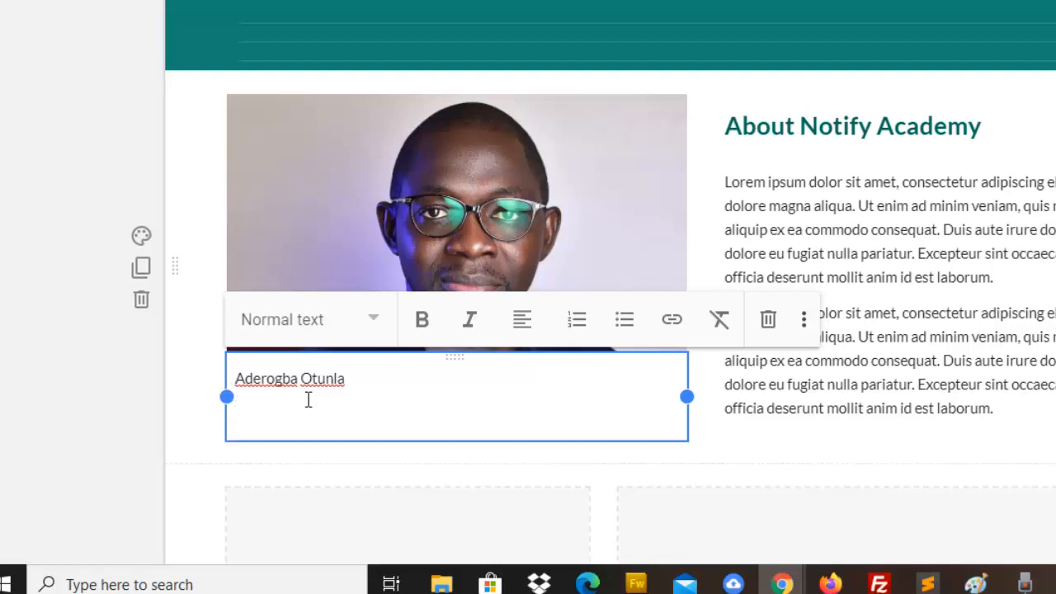
pyautogui.write('School Proprietor')
# - Make both caption lines bold and centre-aligned
pyautogui.moveTo(369, 414); pyautogui.dragTo(236, 371)
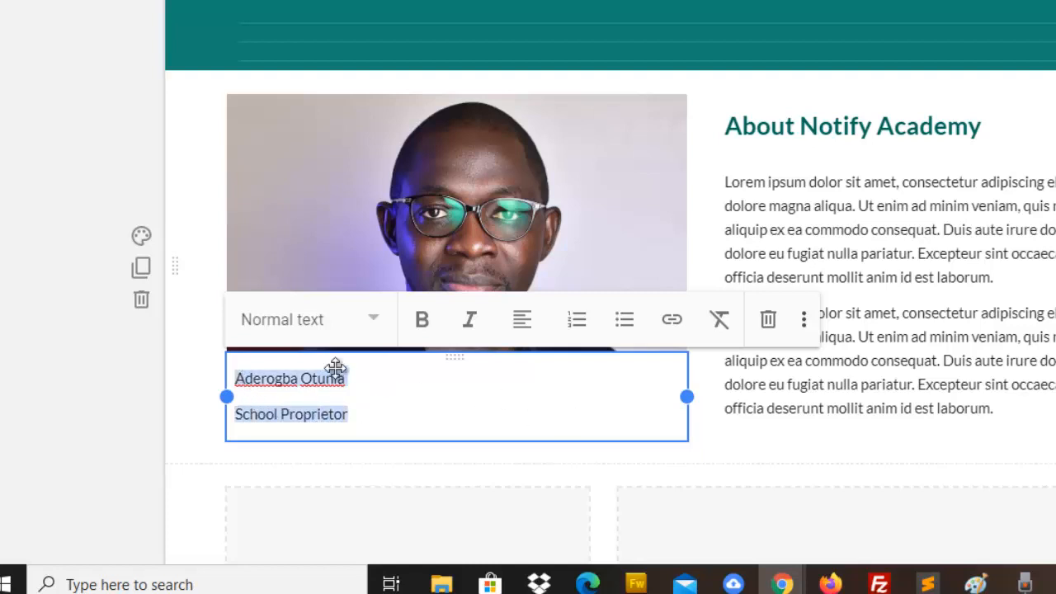
pyautogui.click(422, 324)
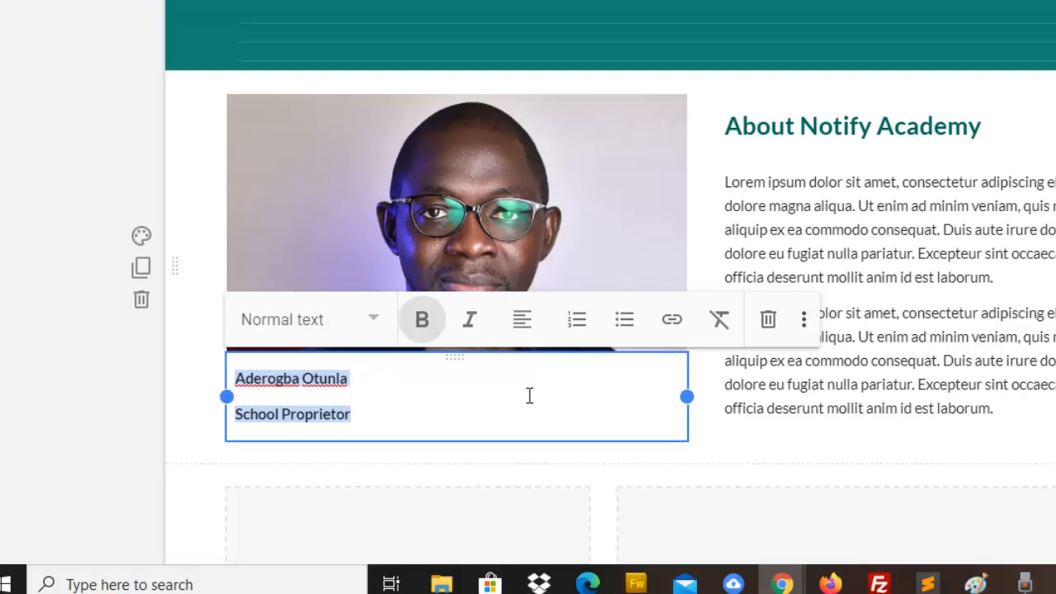
pyautogui.click(522, 326)
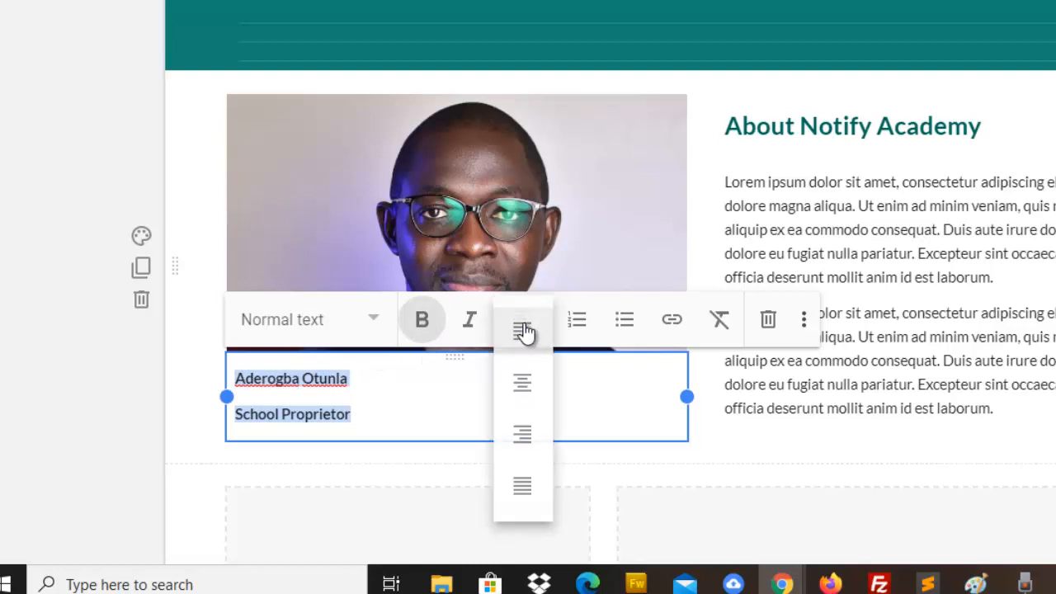
pyautogui.click(522, 384)
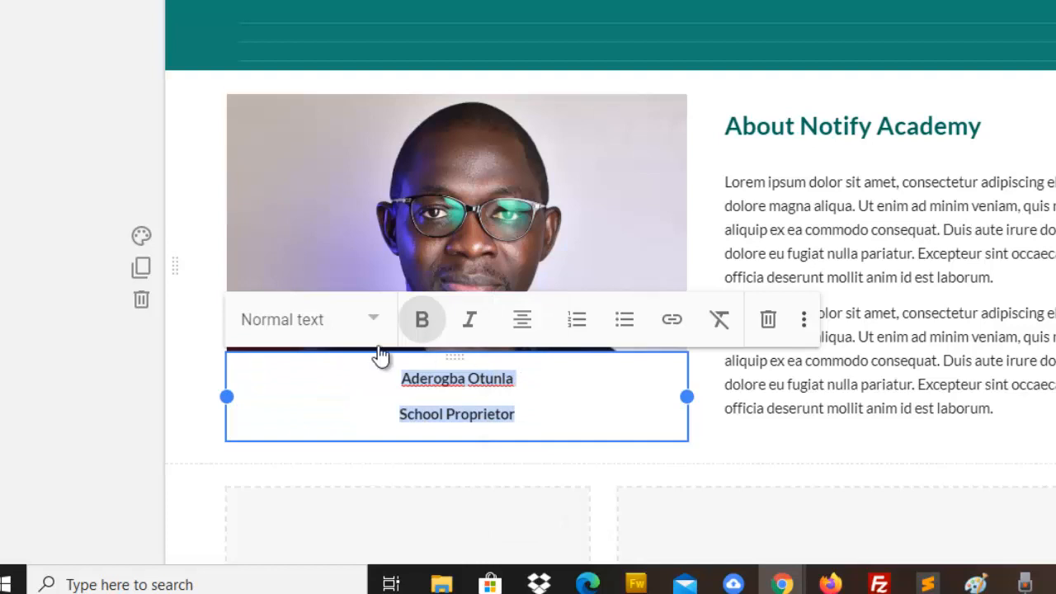
# - Set the caption's text style to Subheading
pyautogui.click(374, 321)
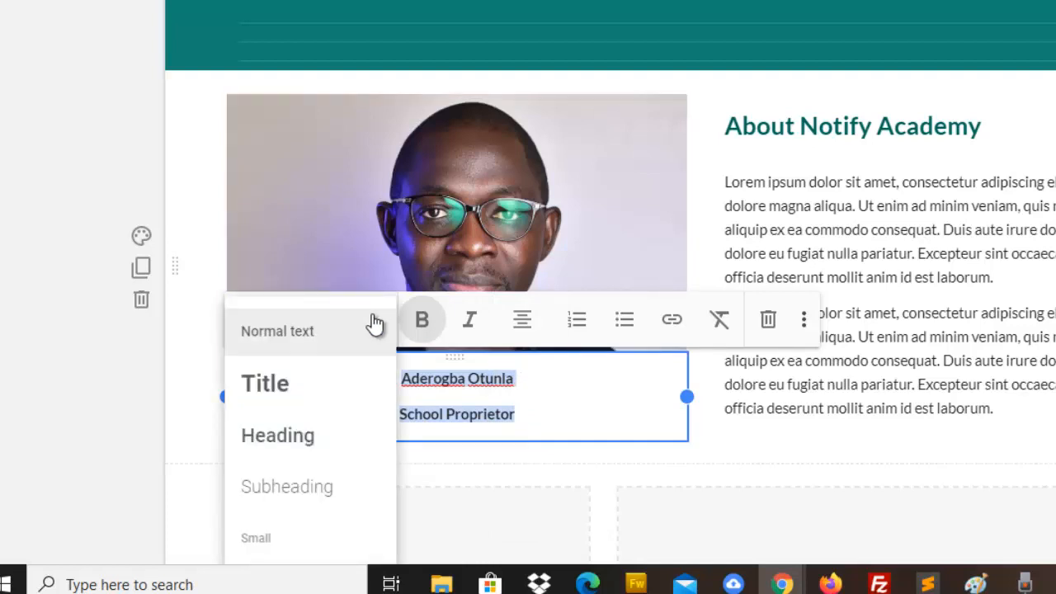
pyautogui.click(278, 433)
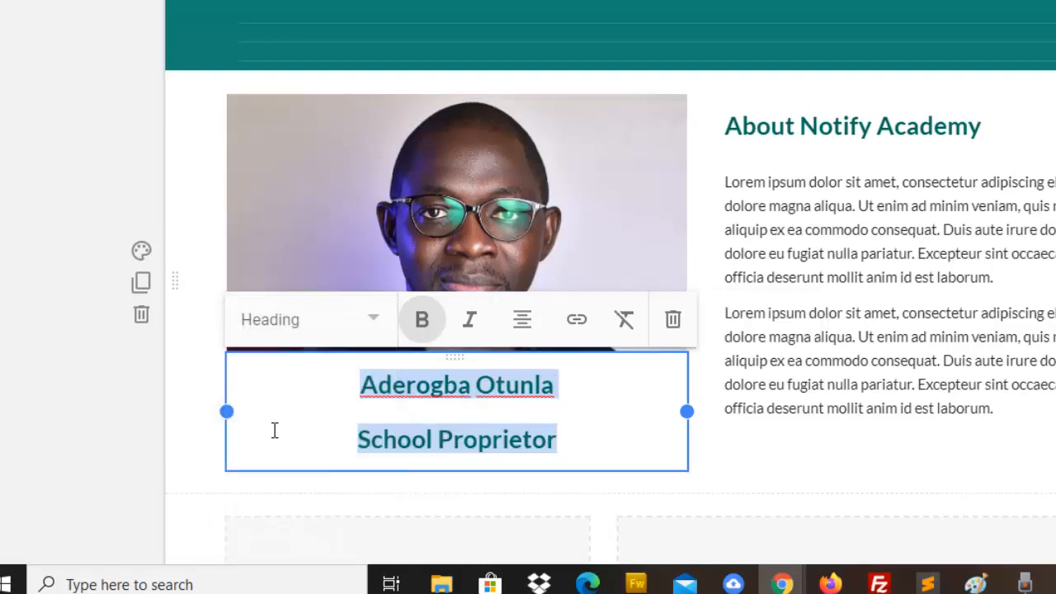
pyautogui.click(532, 324)
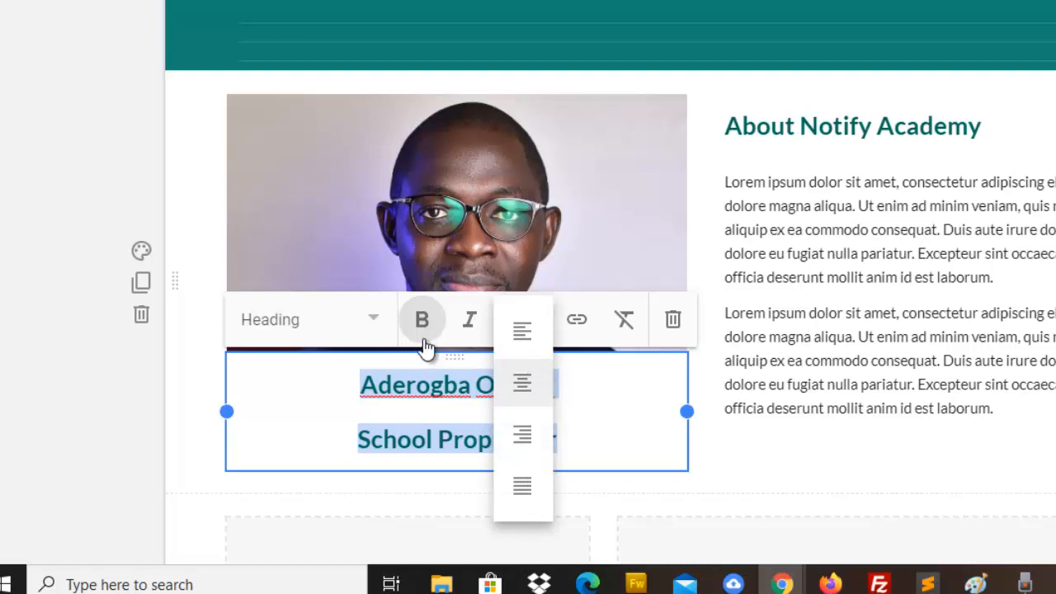
pyautogui.click(374, 328)
pyautogui.click(297, 333)
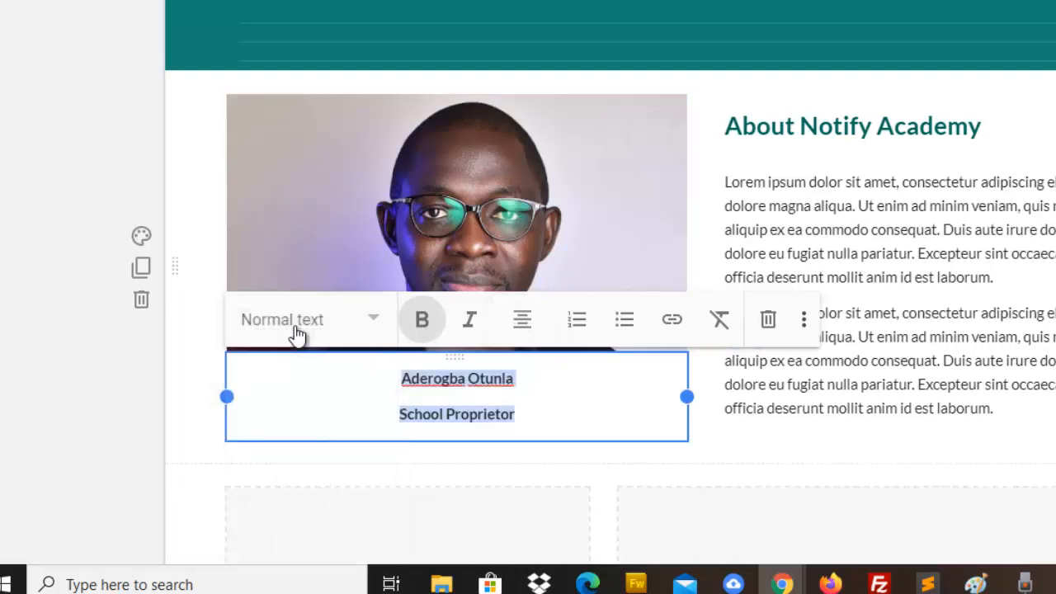
pyautogui.click(375, 324)
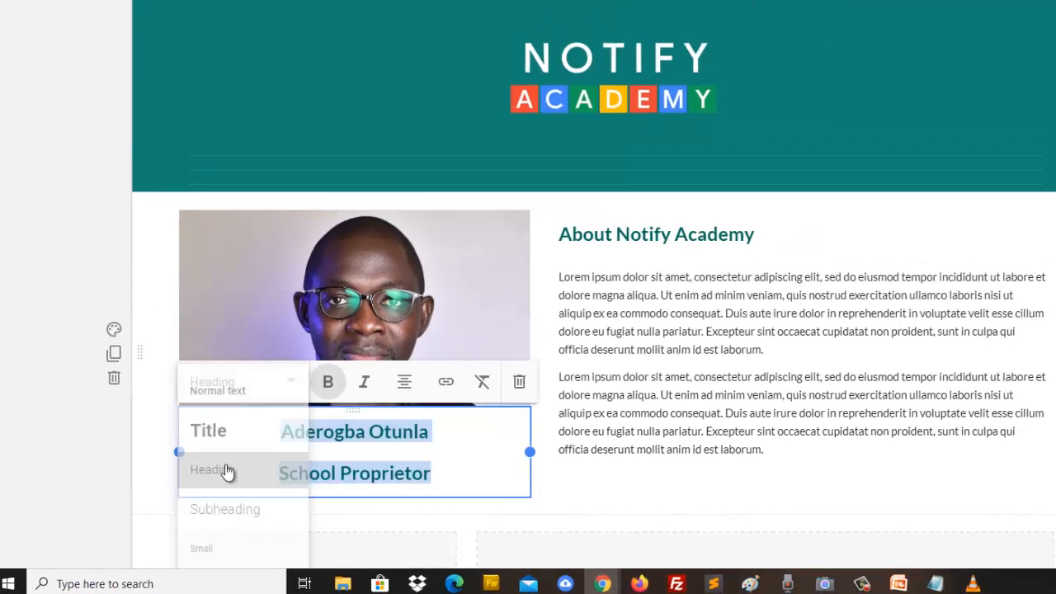
pyautogui.click(284, 435)
pyautogui.click(220, 435)
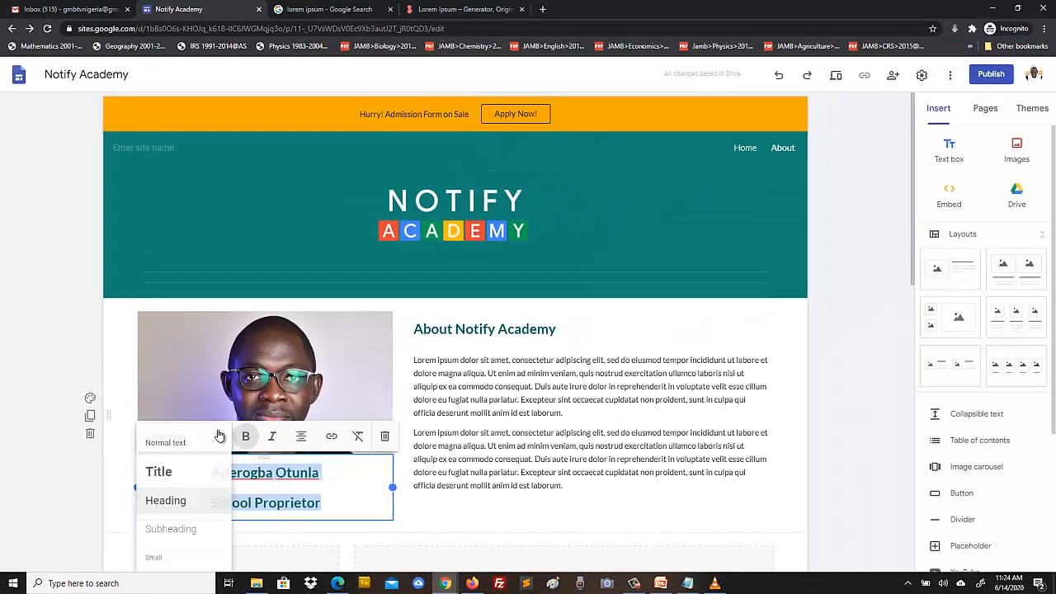
pyautogui.click(153, 469)
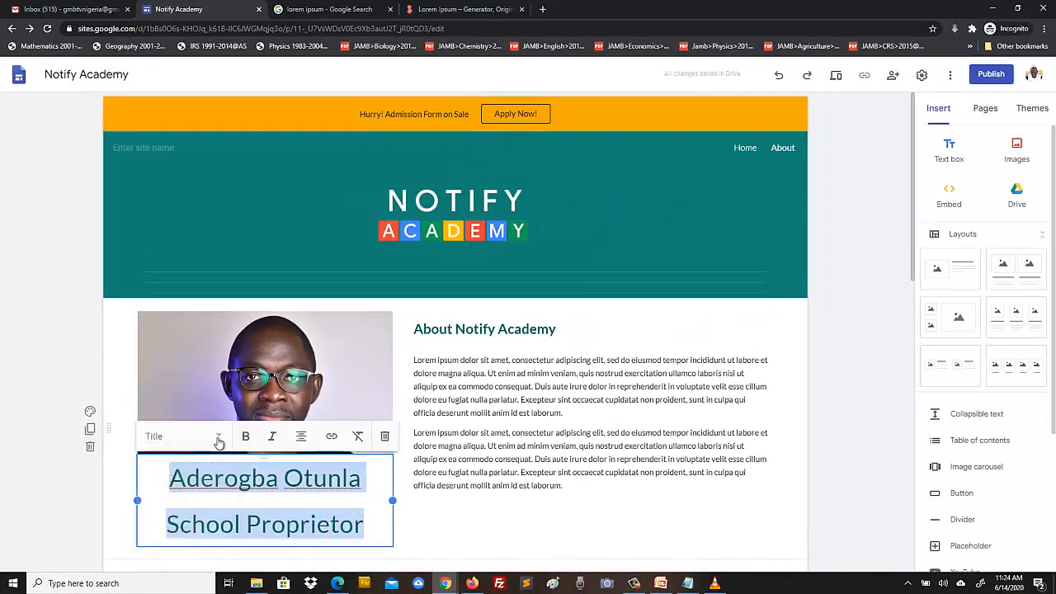
pyautogui.click(218, 437)
pyautogui.click(169, 529)
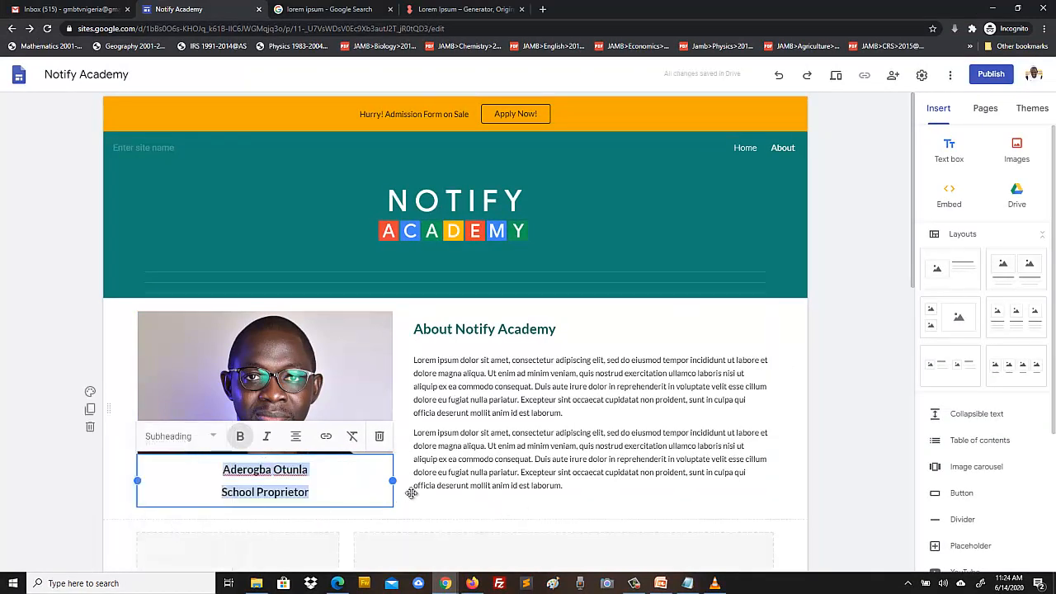
pyautogui.click(829, 404)
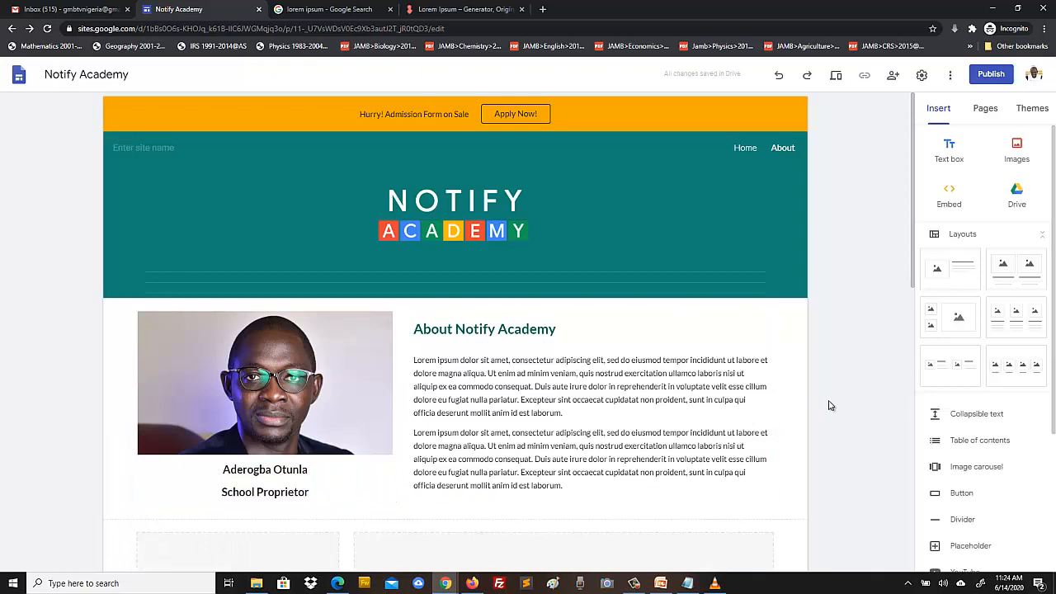
pyautogui.scroll(-5, 829, 404)
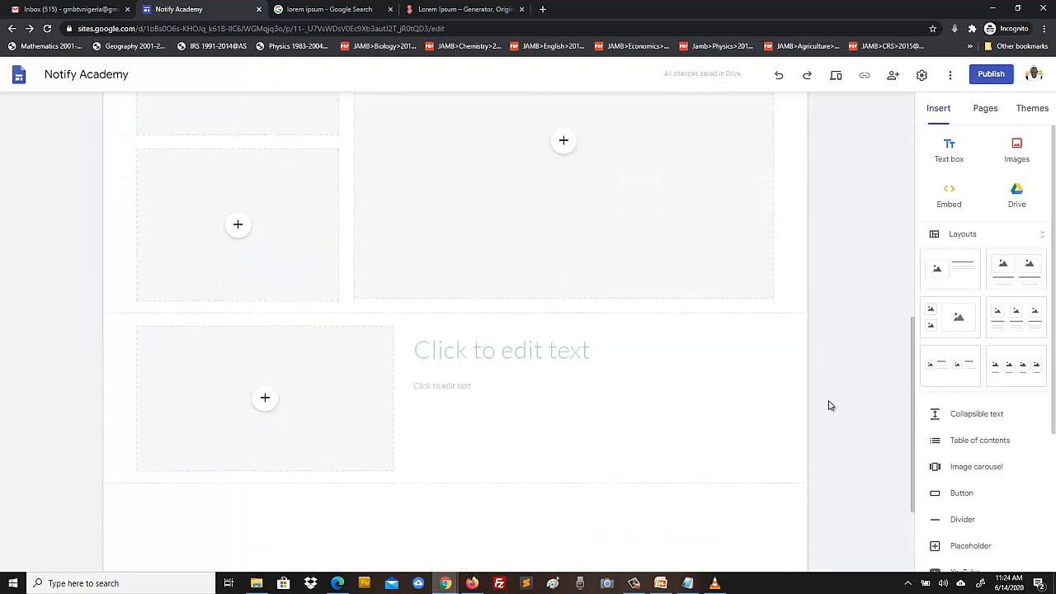
pyautogui.scroll(5, 829, 404)
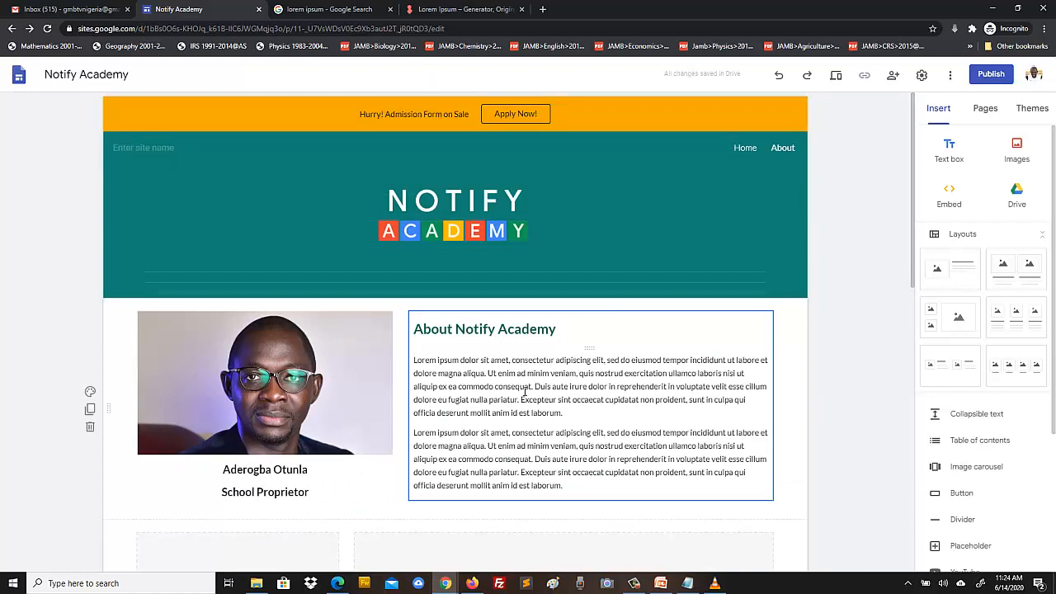
pyautogui.scroll(-2, 523, 393)
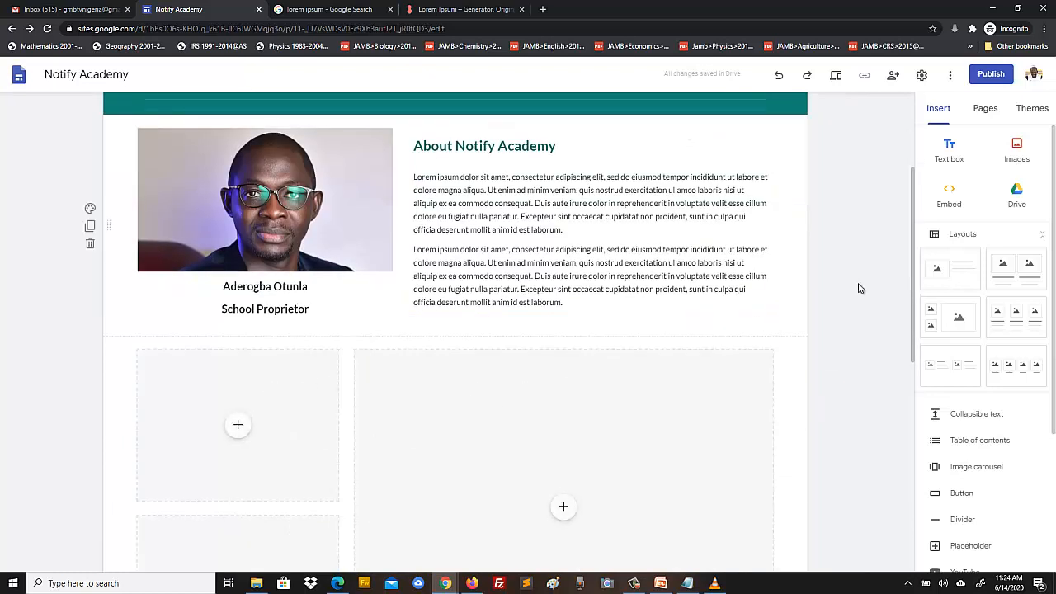
pyautogui.scroll(-2, 886, 281)
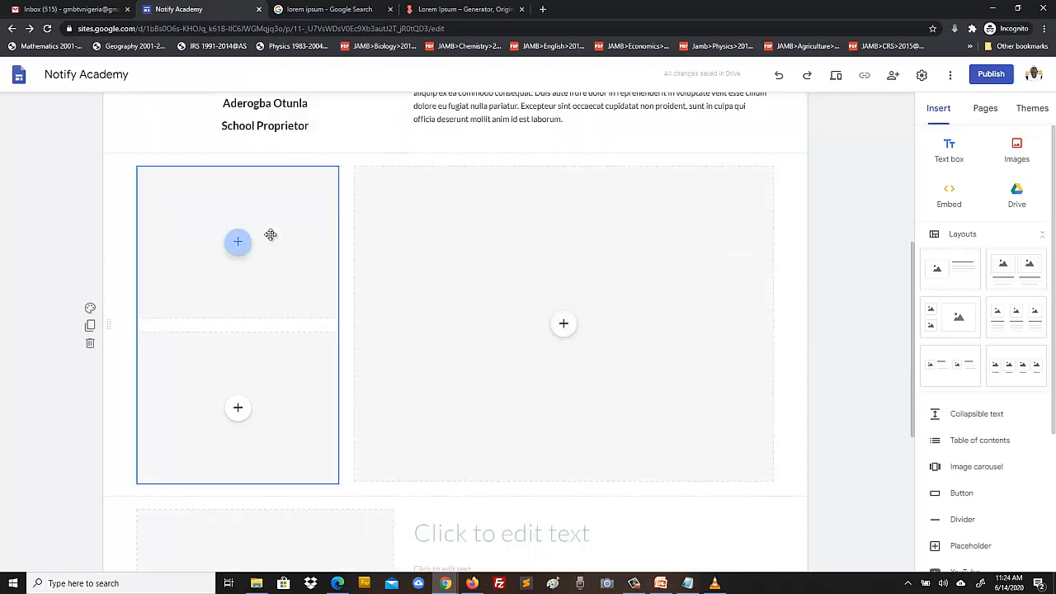
# - Upload the school-building-outdoor-scene picture into the large slot of the three-image grid
pyautogui.scroll(2, 460, 341)
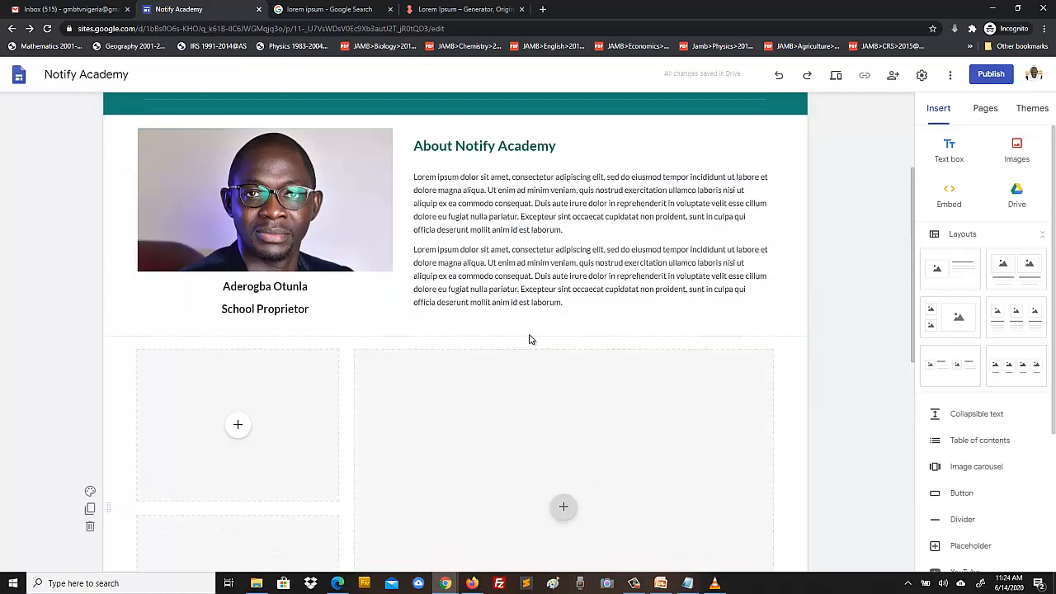
pyautogui.scroll(-2, 534, 382)
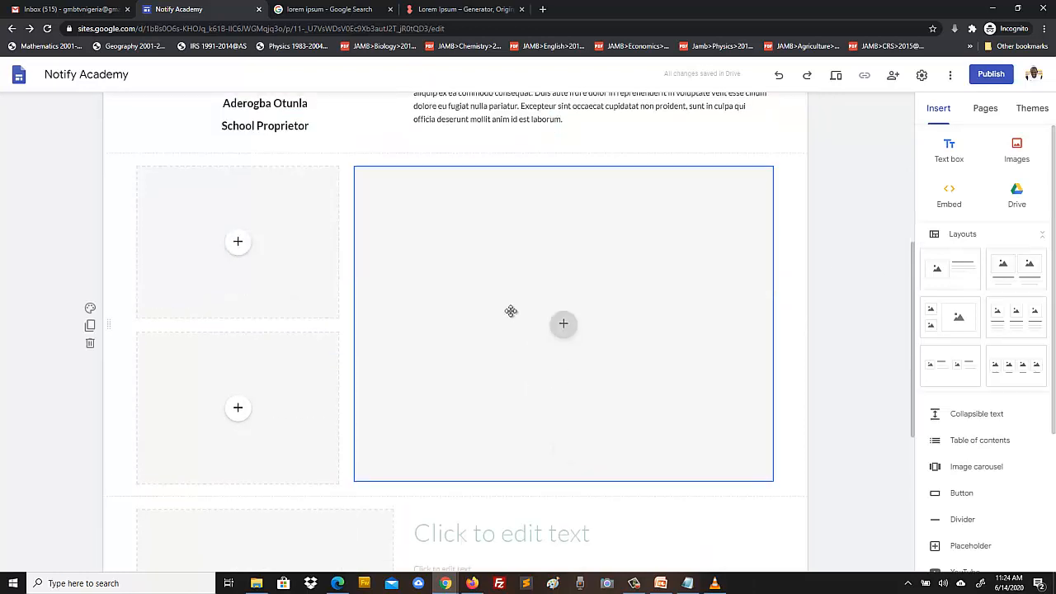
pyautogui.click(567, 328)
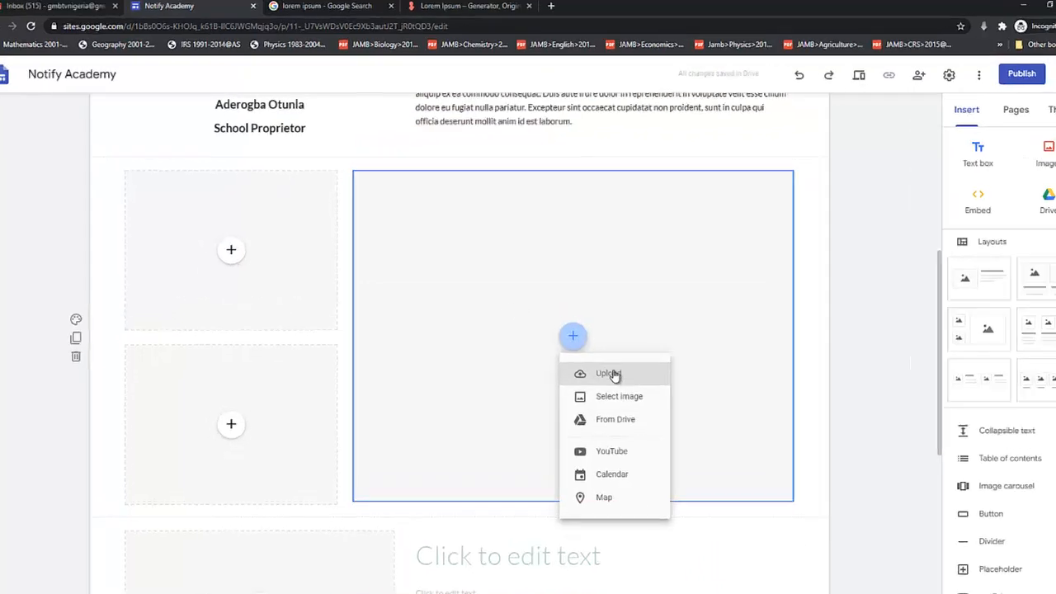
pyautogui.click(601, 364)
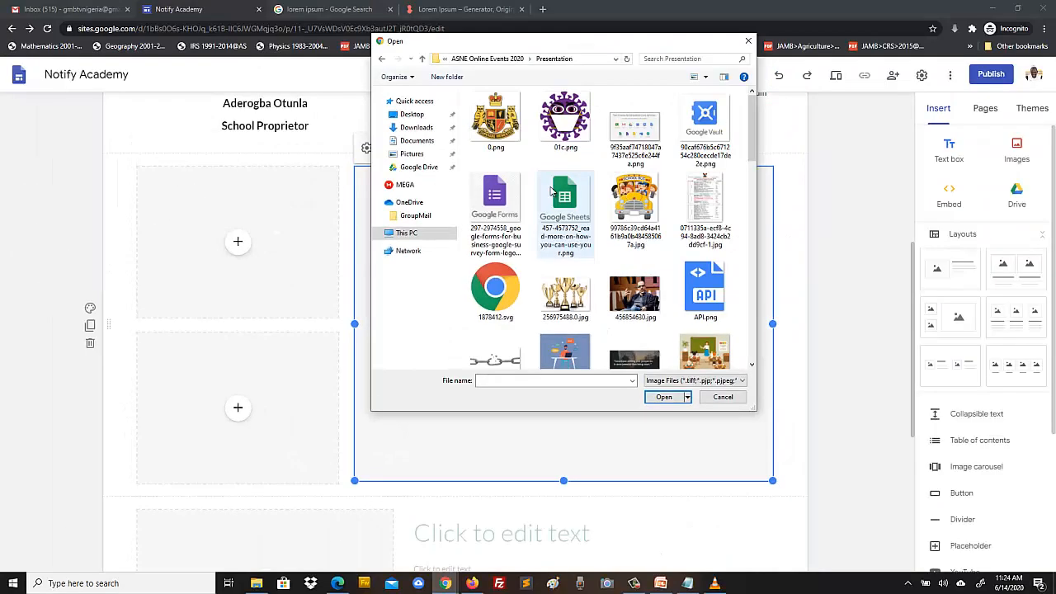
pyautogui.moveTo(752, 147); pyautogui.dragTo(750, 355)
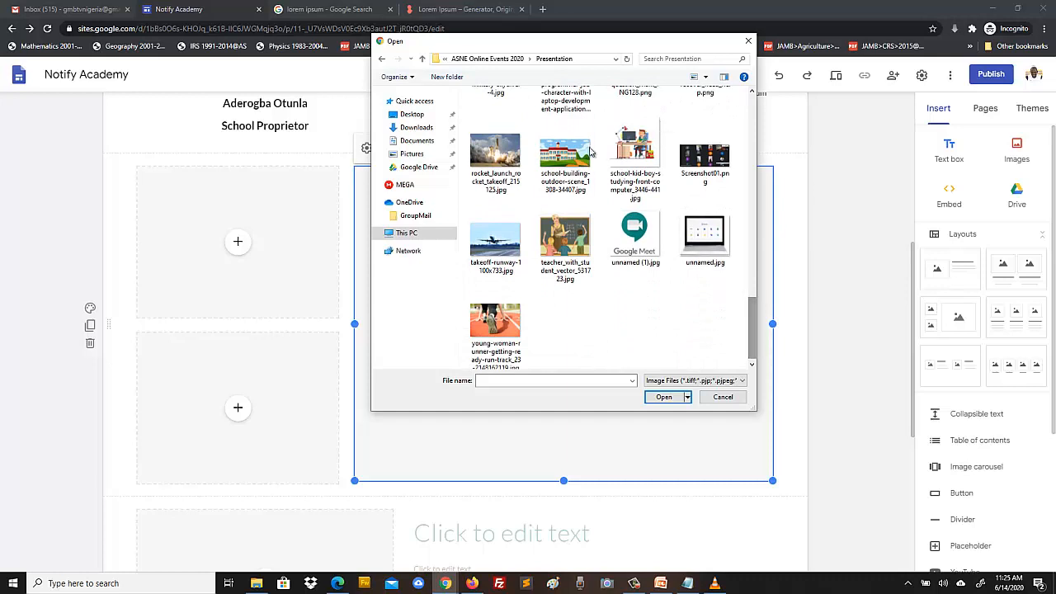
pyautogui.click(584, 195)
pyautogui.click(653, 397)
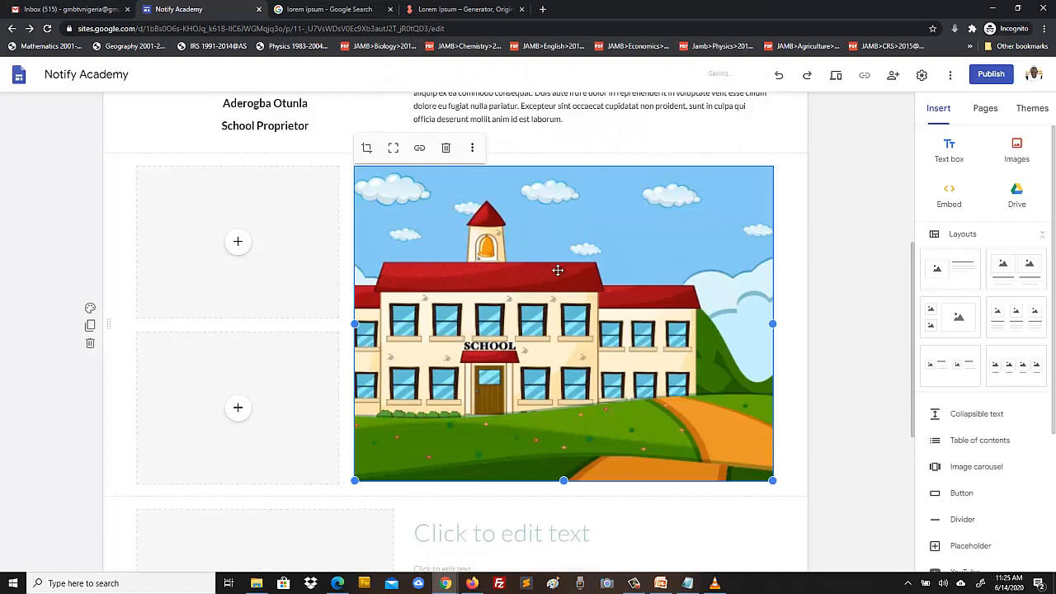
pyautogui.click(238, 242)
# - Upload the school bus picture into the top-left slot and crop it so the whole bus shows
pyautogui.click(274, 278)
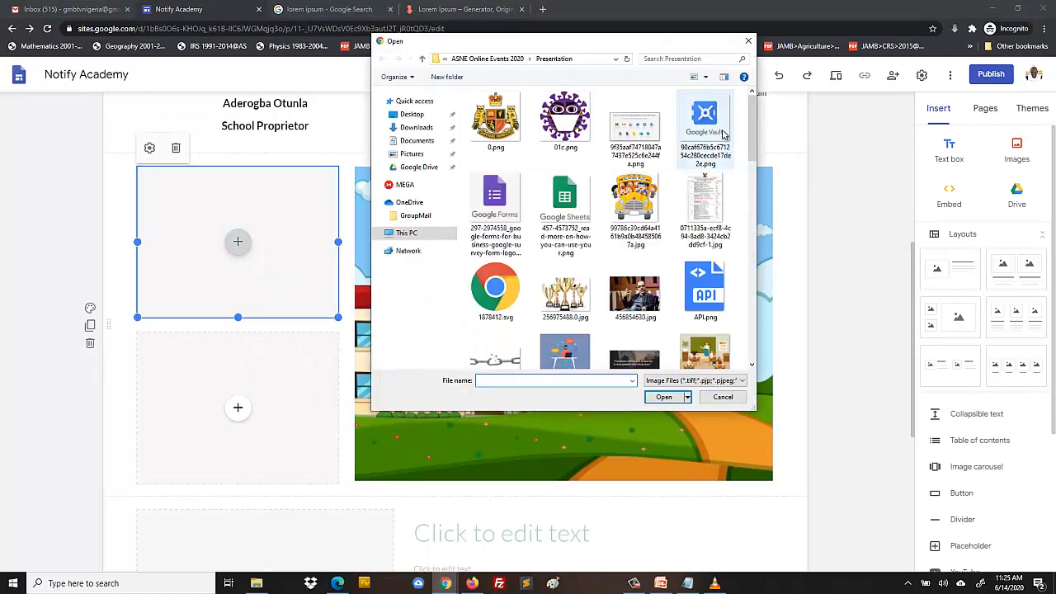
pyautogui.click(634, 207)
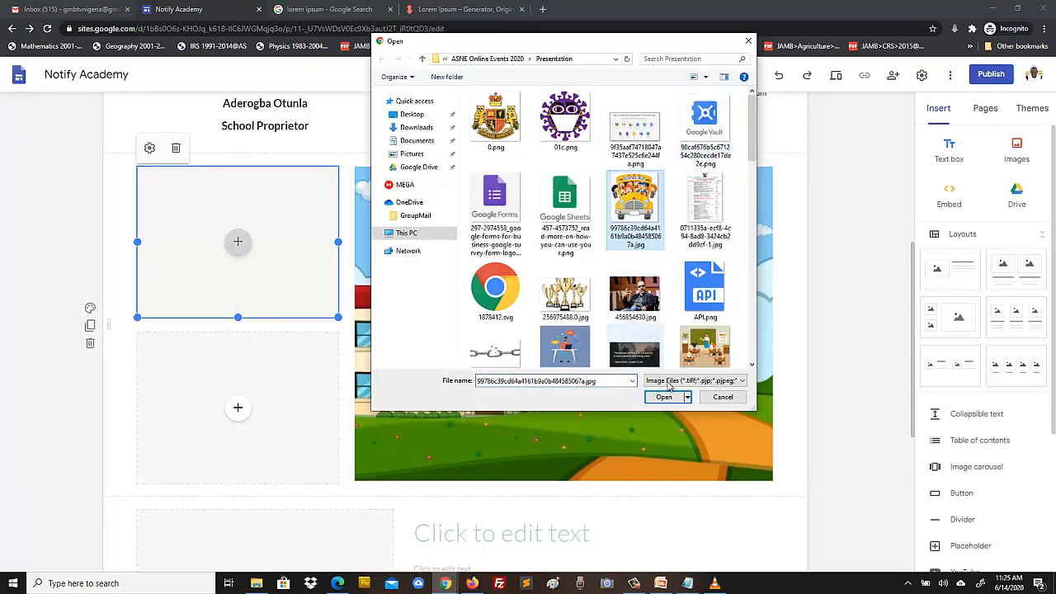
pyautogui.click(664, 397)
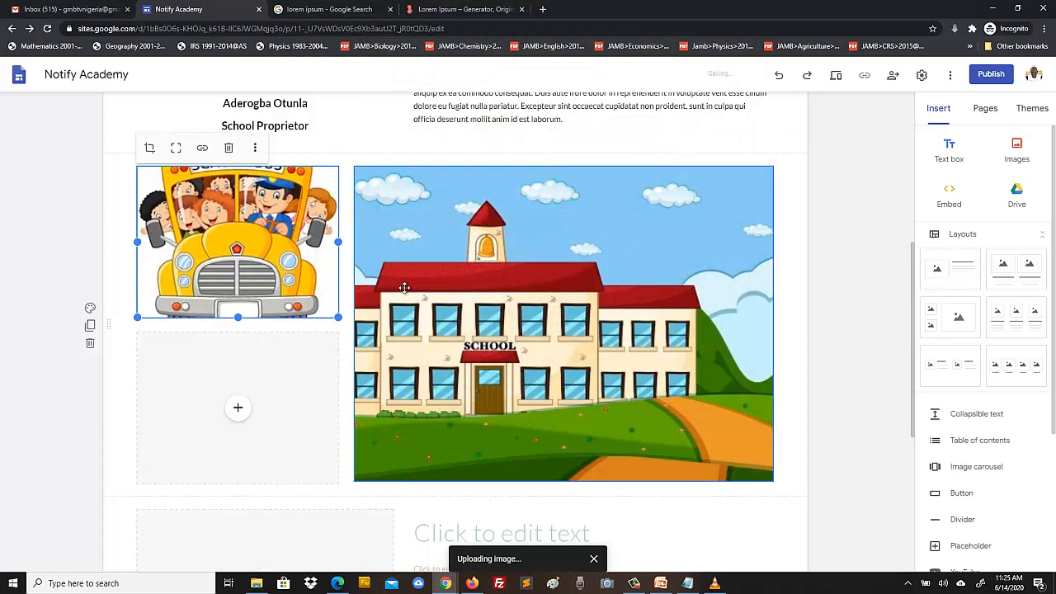
pyautogui.click(149, 148)
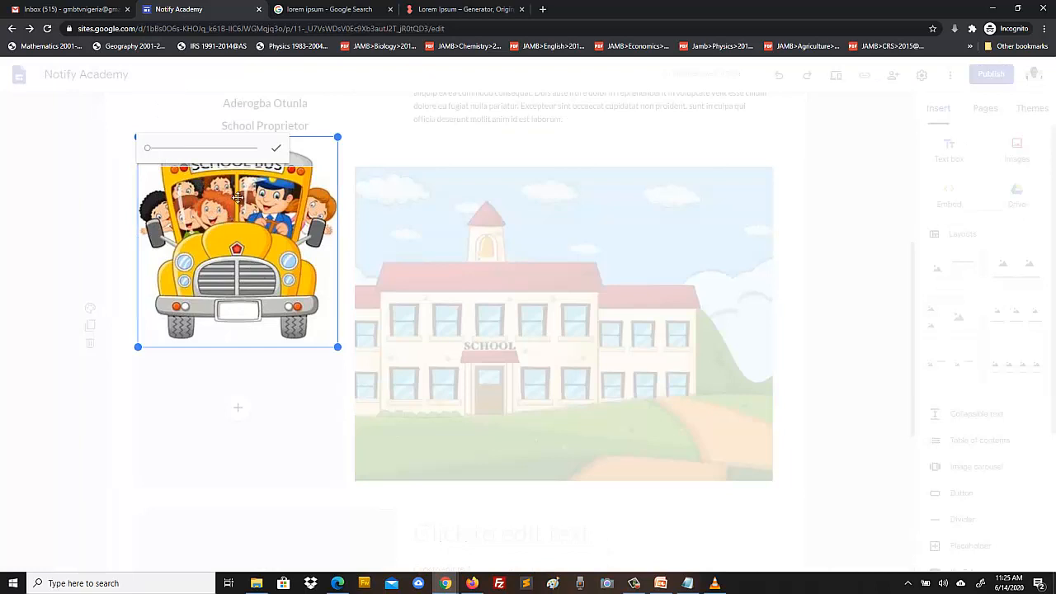
pyautogui.moveTo(245, 206); pyautogui.dragTo(248, 244)
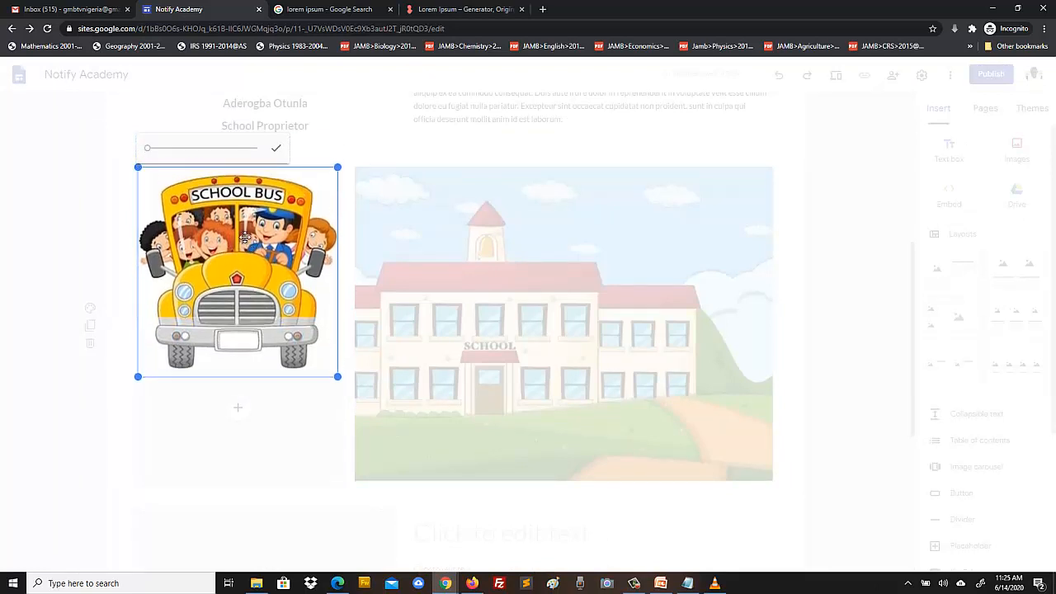
pyautogui.click(277, 152)
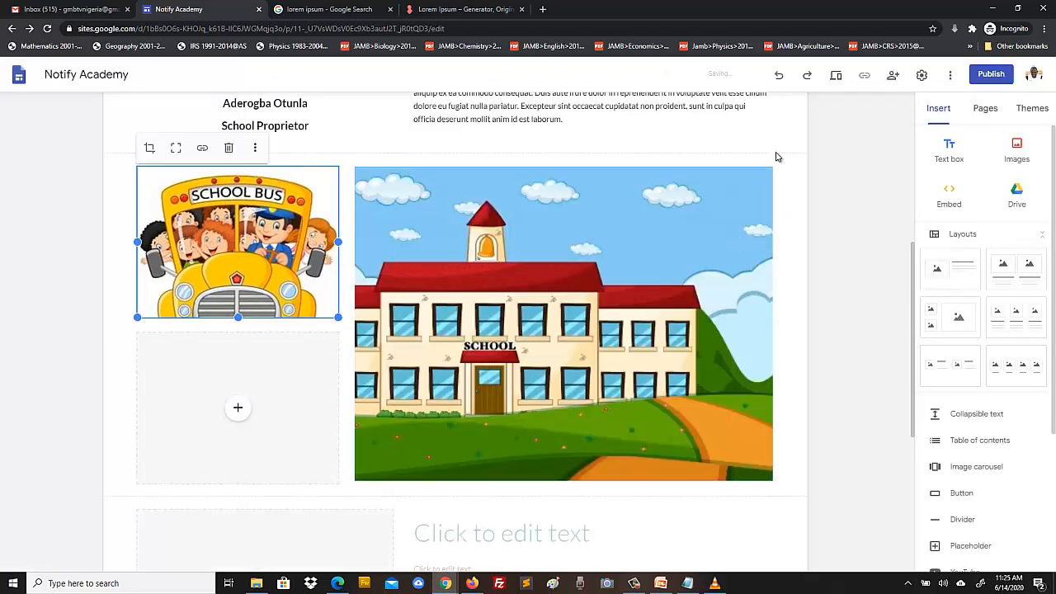
pyautogui.scroll(5, 667, 314)
pyautogui.scroll(-5, 667, 314)
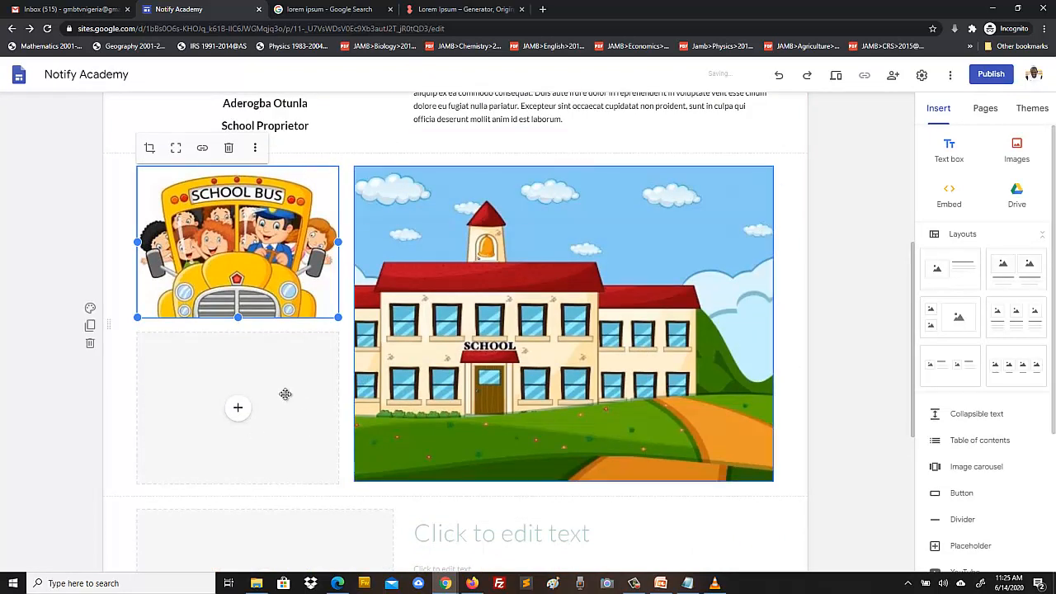
pyautogui.click(238, 410)
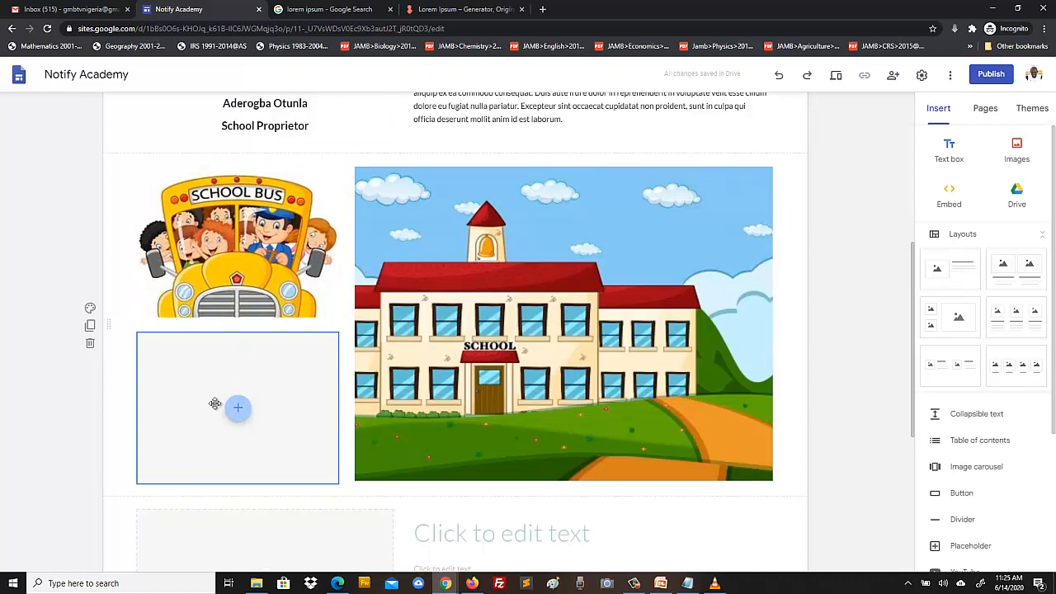
# - Upload male-teacher-and-students-in-class-vector into the lower-left image slot
pyautogui.click(237, 416)
pyautogui.click(265, 426)
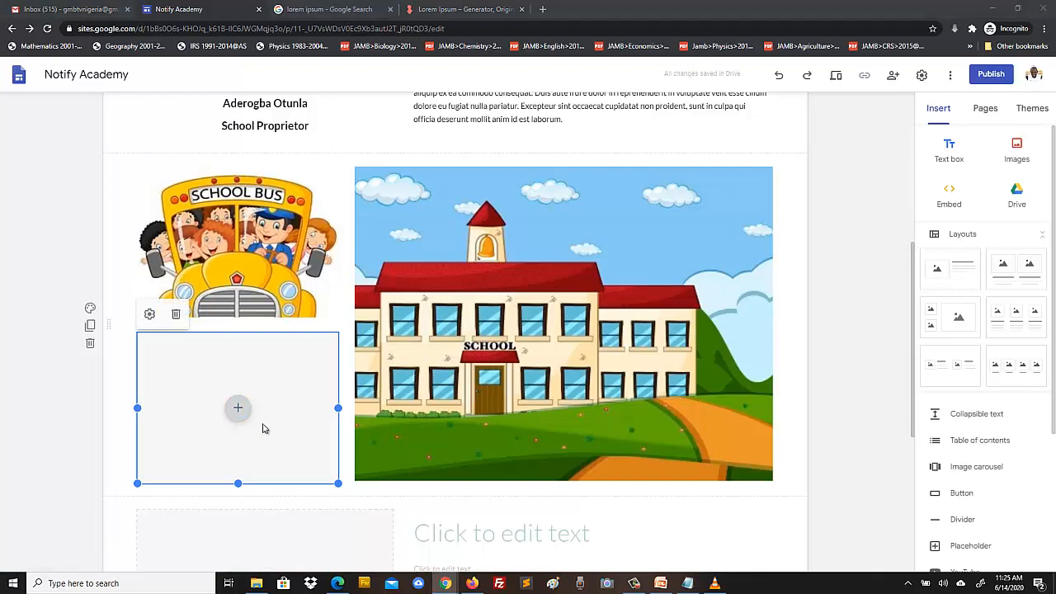
pyautogui.moveTo(749, 113); pyautogui.dragTo(748, 315)
pyautogui.click(509, 350)
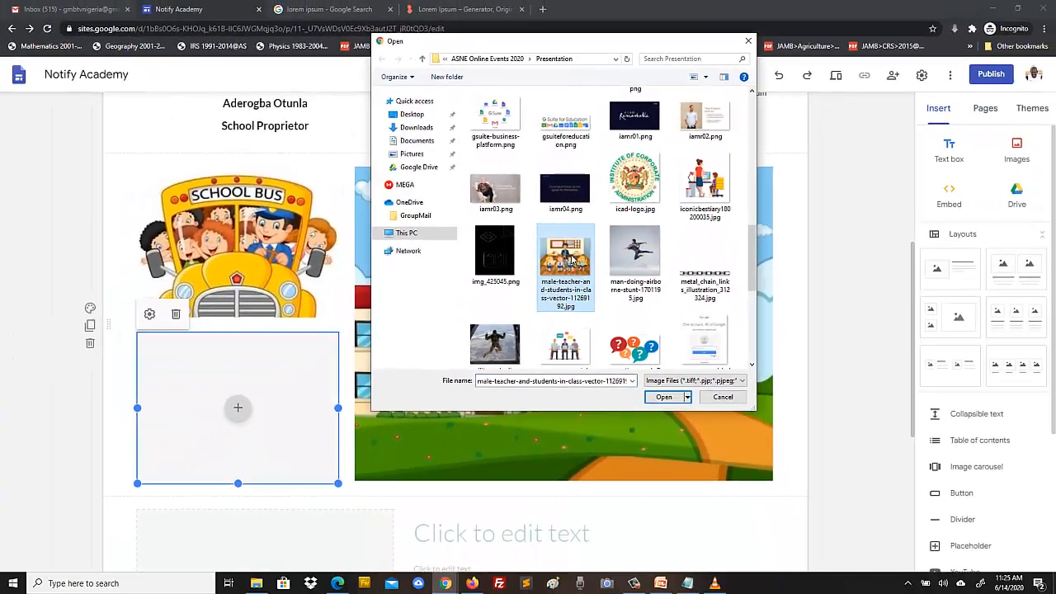
pyautogui.click(663, 397)
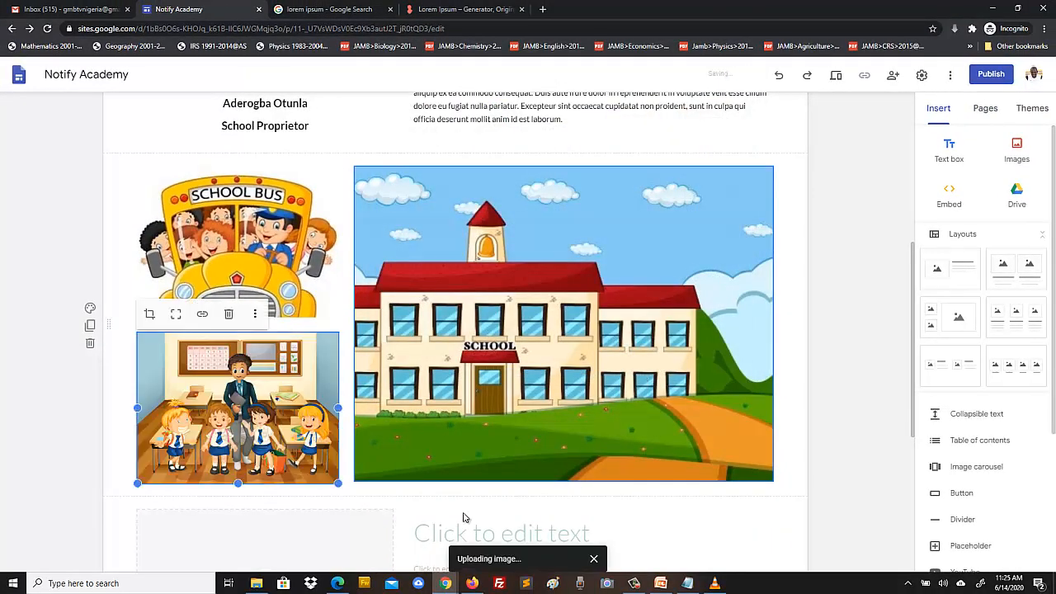
pyautogui.click(864, 379)
pyautogui.scroll(-4, 864, 378)
# - Type the title 'Notify Academy is the Awesomest School on the Planet' into the empty text box
pyautogui.scroll(4, 864, 379)
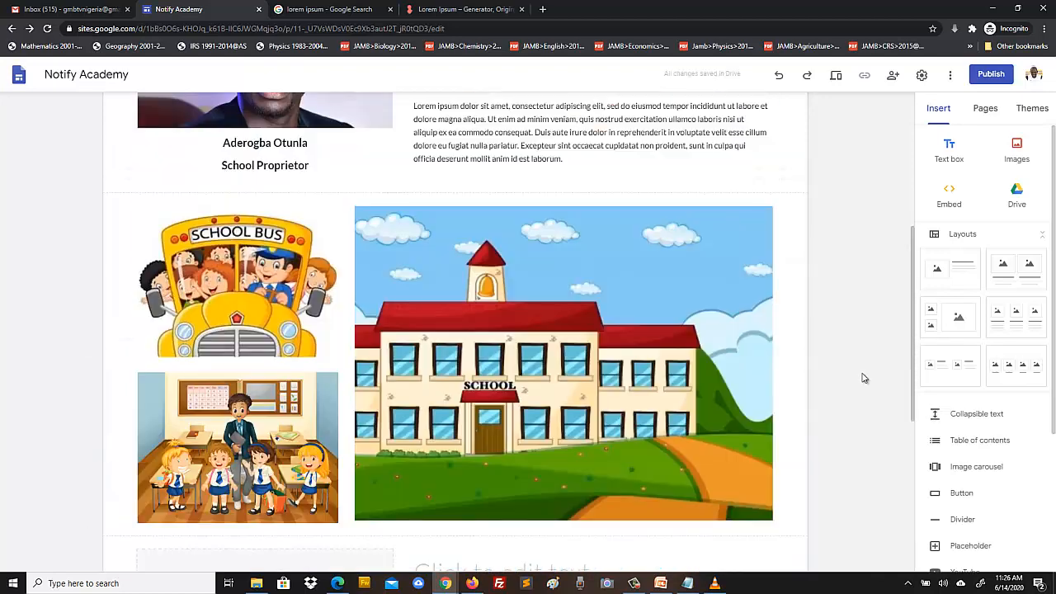
pyautogui.scroll(-2, 863, 378)
pyautogui.scroll(6, 864, 378)
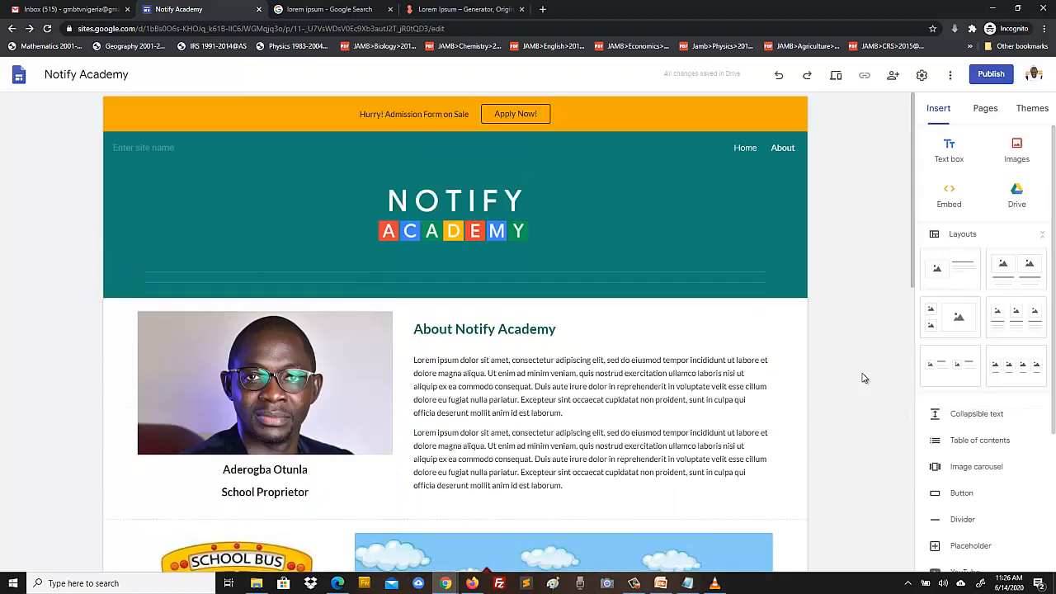
pyautogui.scroll(-2, 863, 378)
pyautogui.scroll(-6, 864, 378)
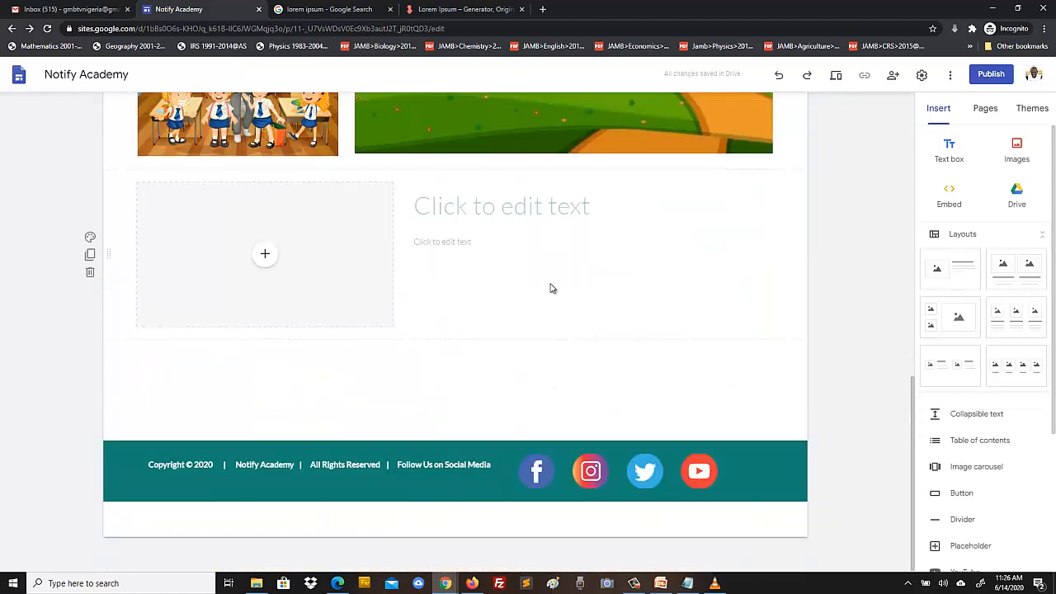
pyautogui.scroll(4, 551, 283)
pyautogui.scroll(5, 551, 278)
pyautogui.scroll(-8, 551, 280)
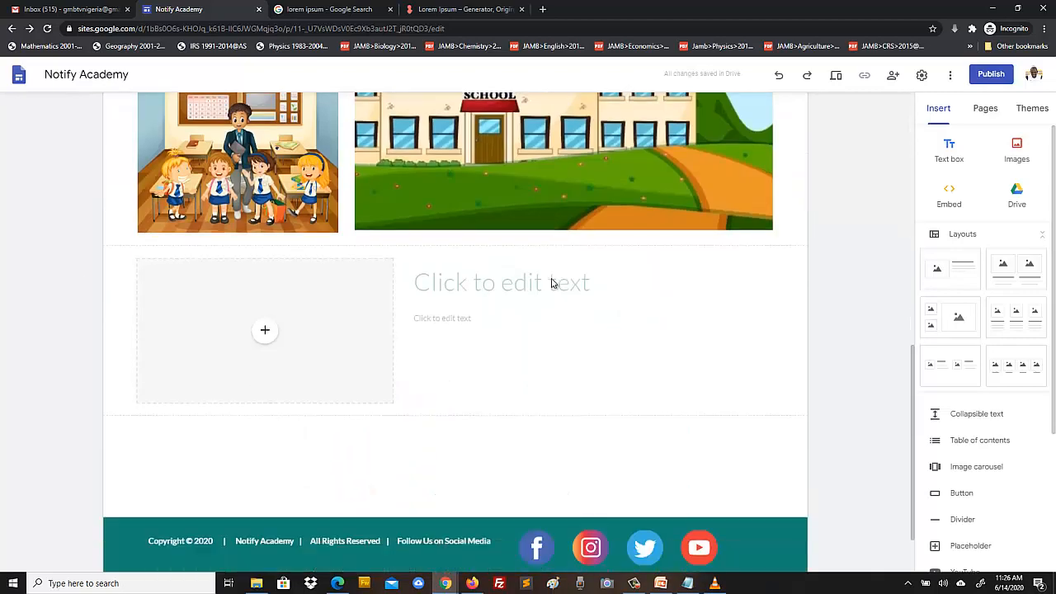
pyautogui.click(480, 208)
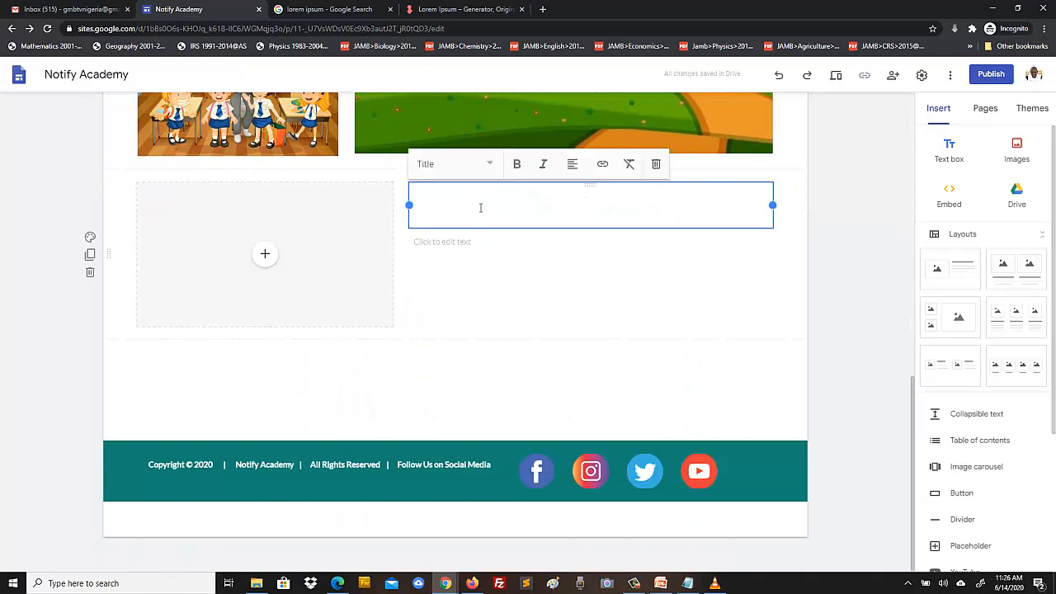
pyautogui.write('Notify Academy i9s')
pyautogui.press('BackSpace')
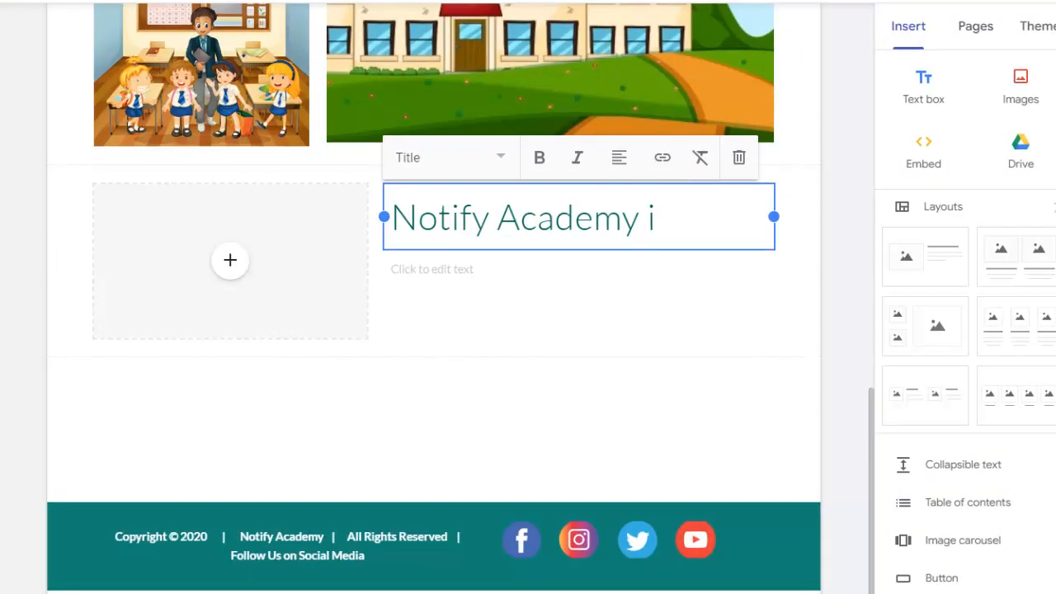
pyautogui.press('F12')
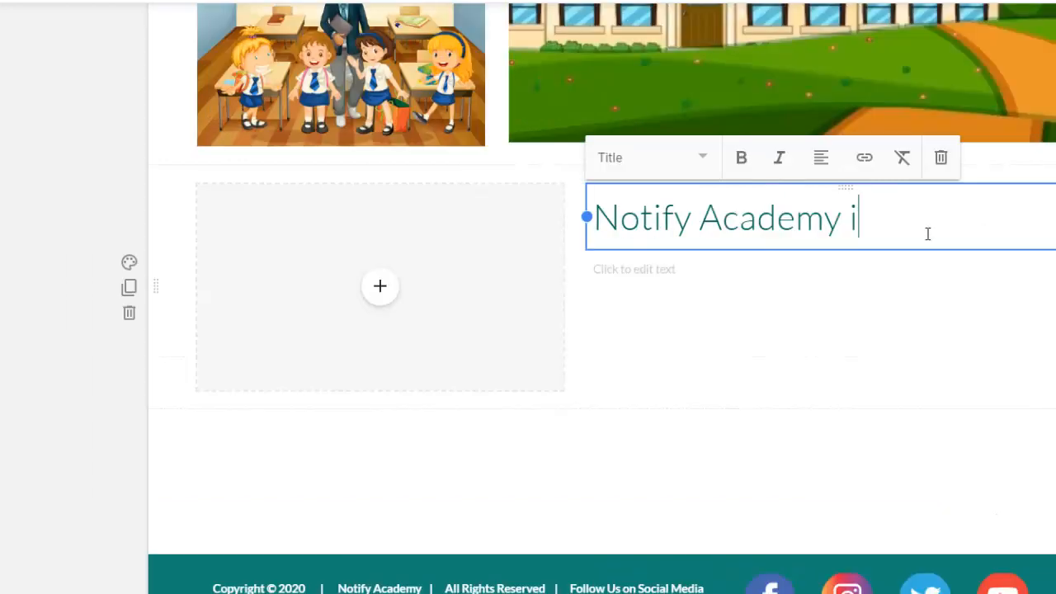
pyautogui.write('s the')
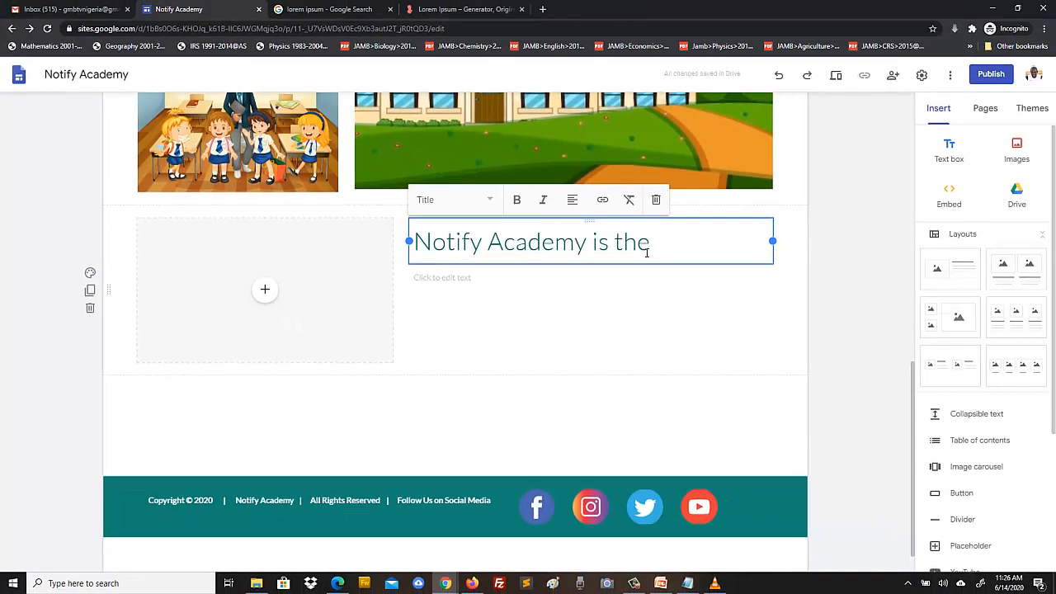
pyautogui.write(' Awesome')
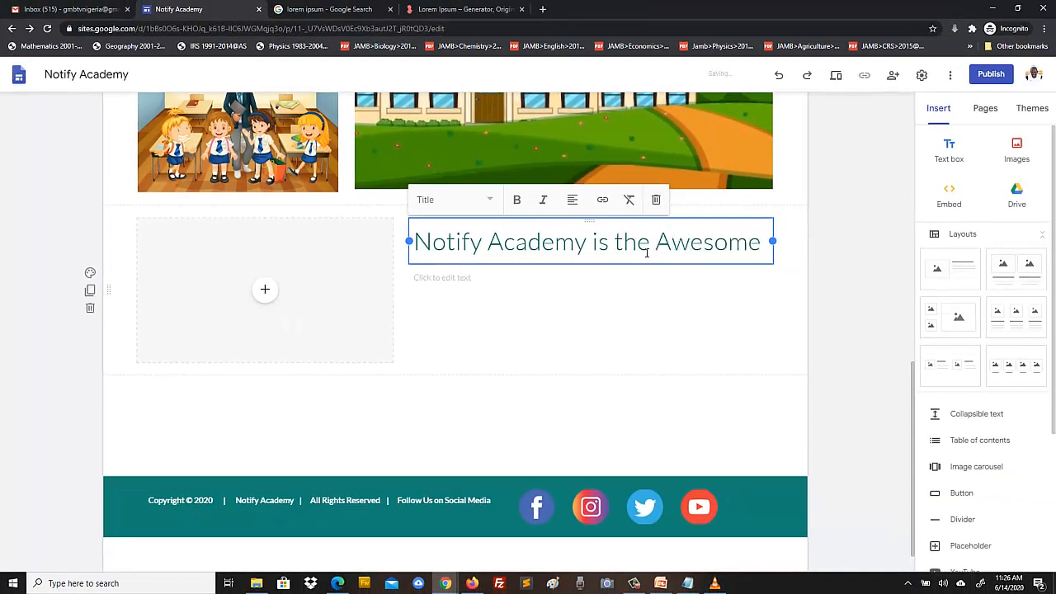
pyautogui.write('st Sc')
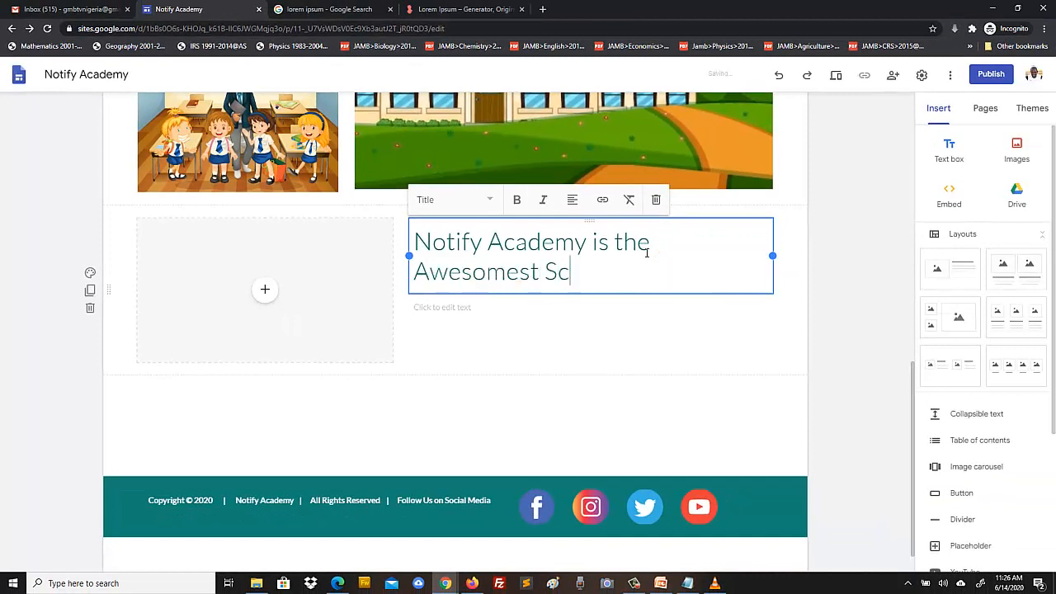
pyautogui.write('hool on the Planet')
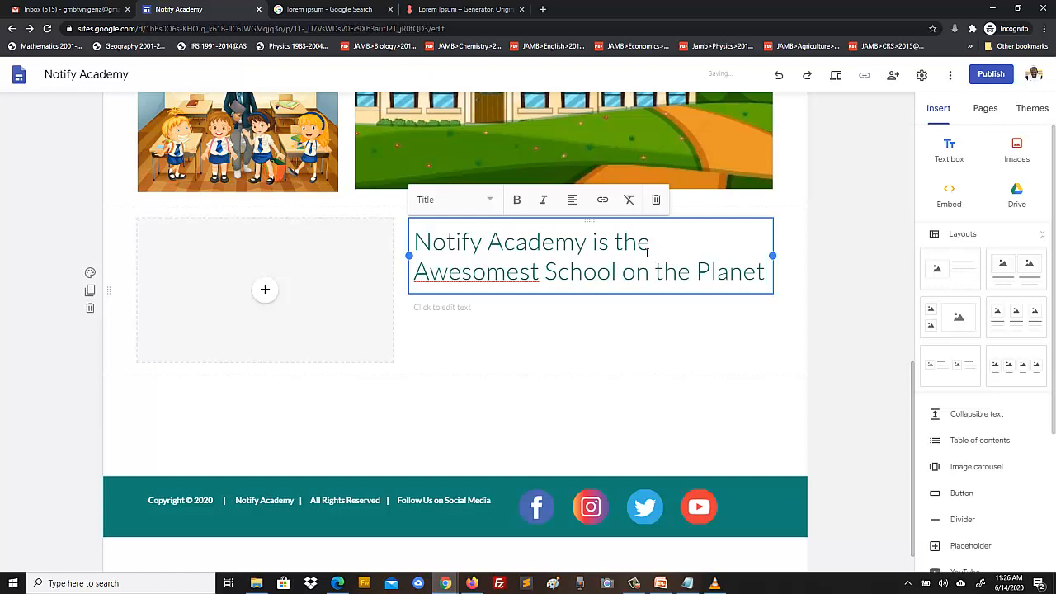
# - Make the whole title bold and apply the Heading style
pyautogui.hotkey('ctrl', 'a')
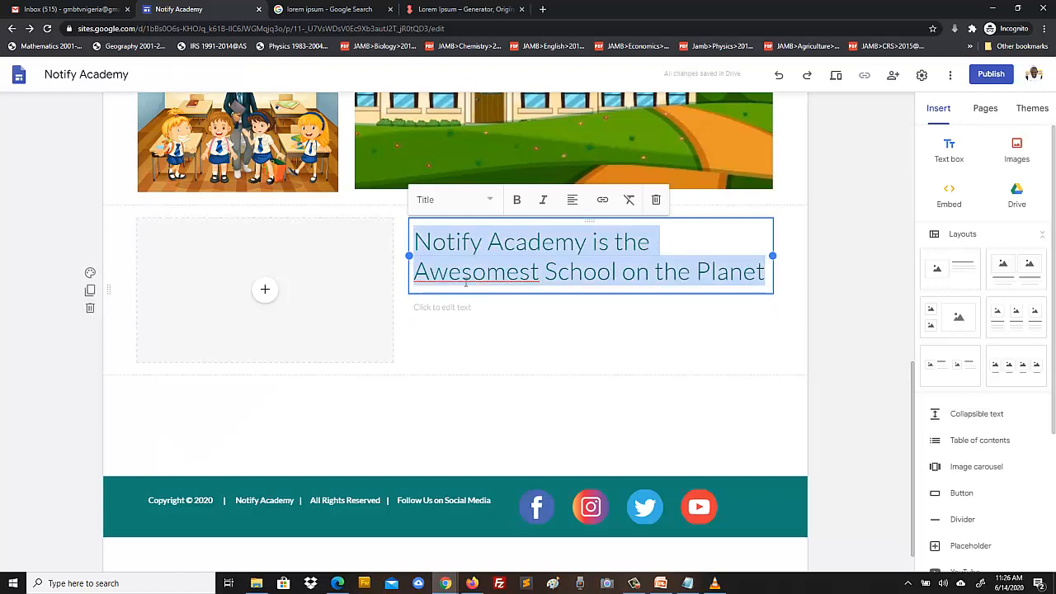
pyautogui.click(471, 277)
pyautogui.rightClick(471, 277)
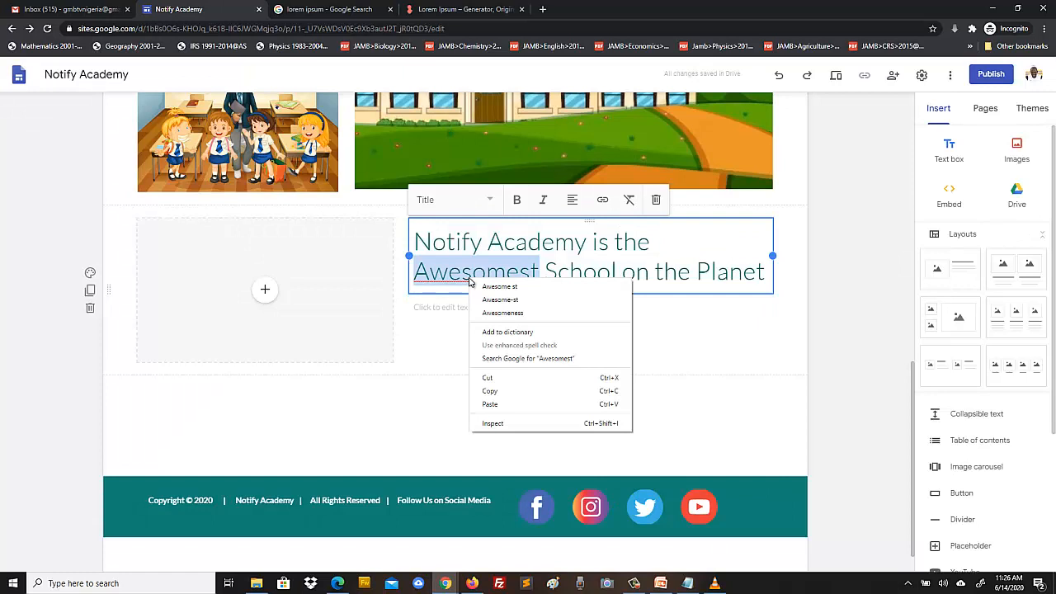
pyautogui.click(582, 268)
pyautogui.click(583, 268)
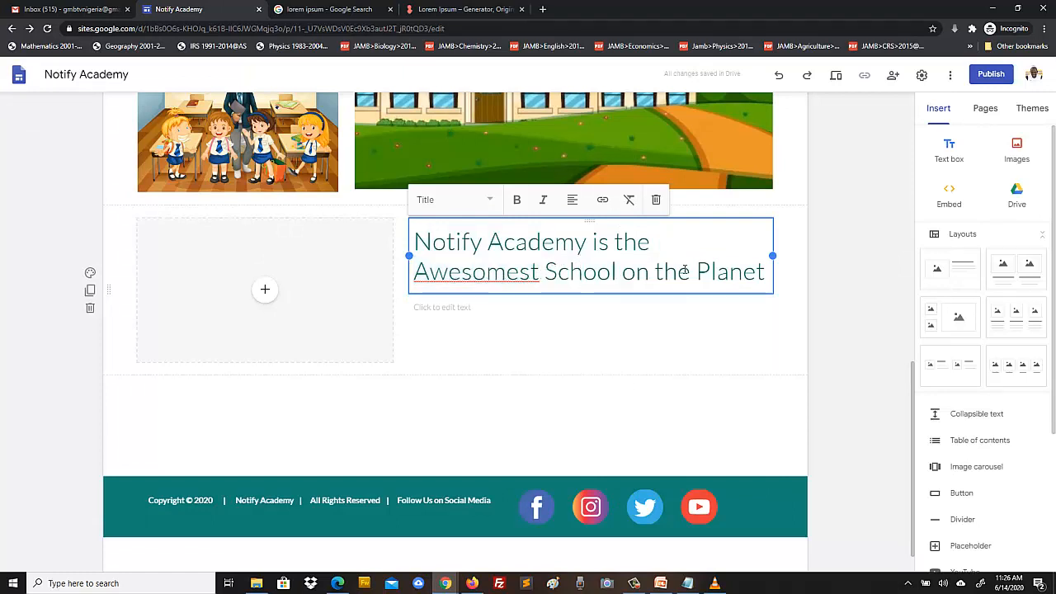
pyautogui.click(735, 271)
pyautogui.tripleClick(736, 271)
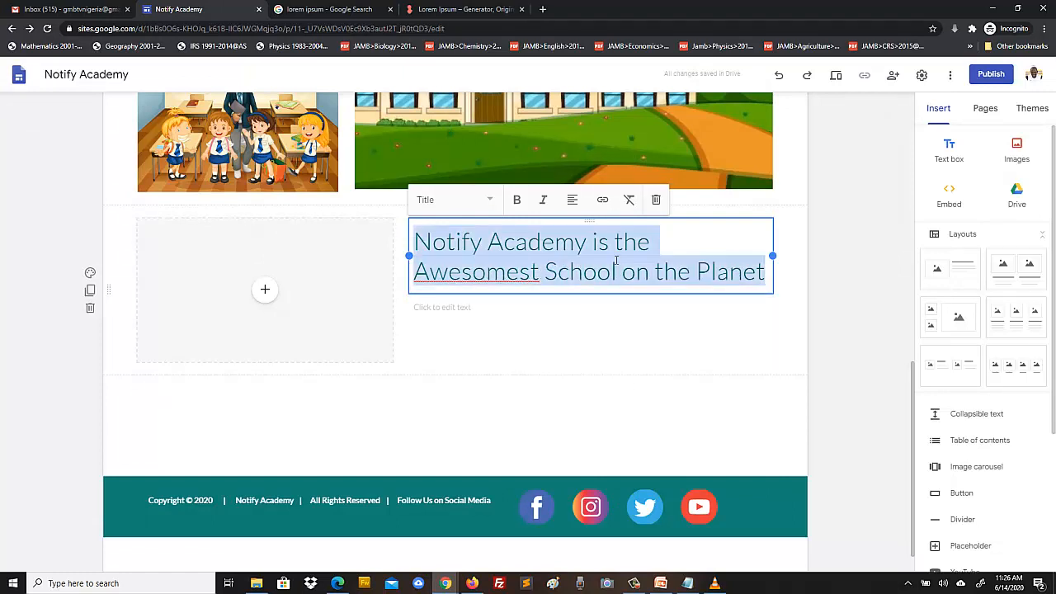
pyautogui.click(516, 199)
pyautogui.click(491, 200)
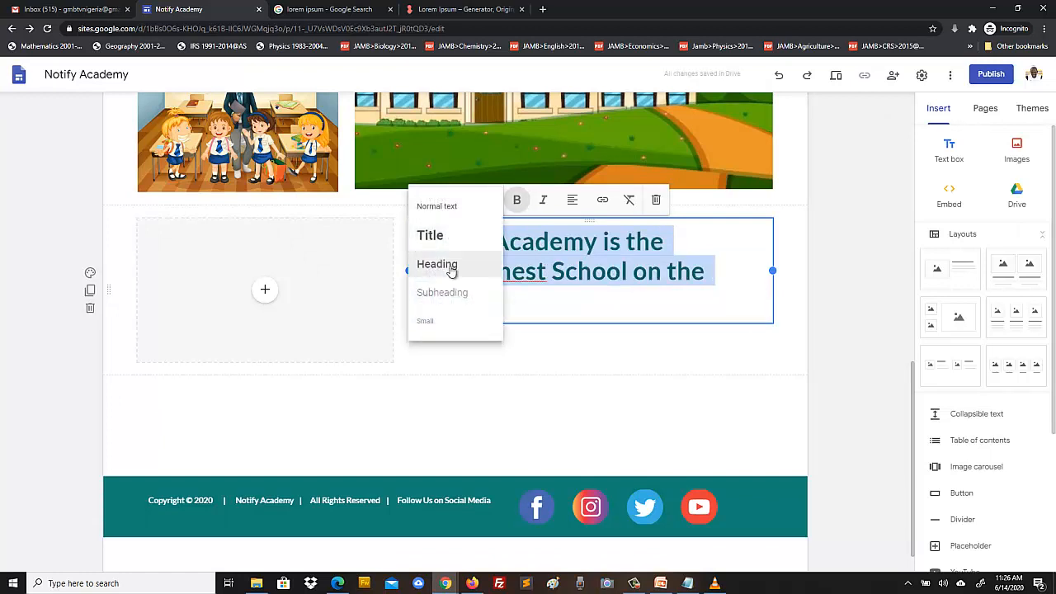
pyautogui.click(445, 269)
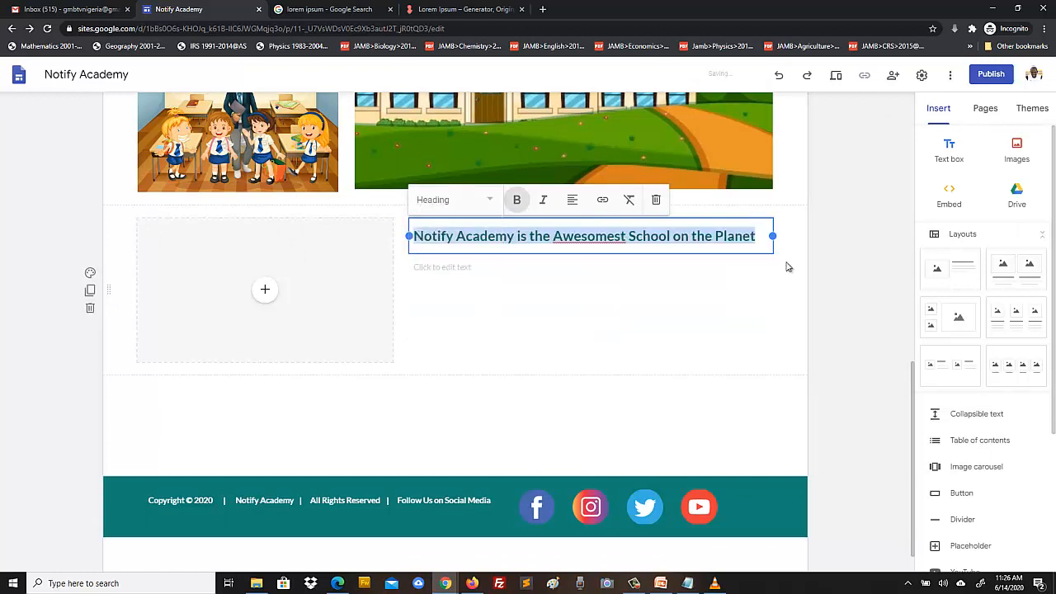
# - Copy the About section's two Lorem ipsum paragraphs into the text box under the heading
pyautogui.click(528, 266)
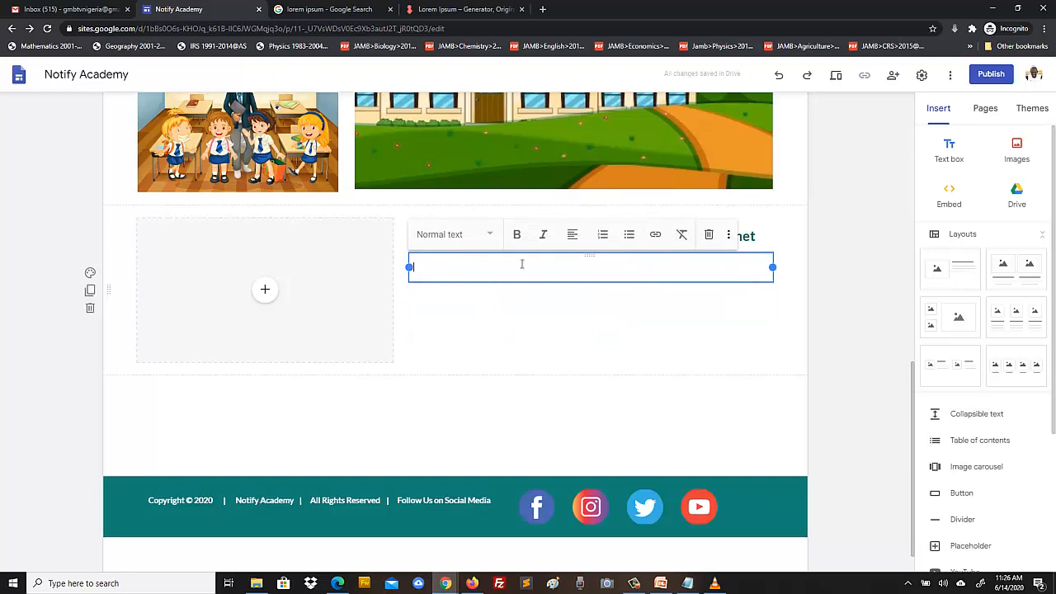
pyautogui.scroll(7, 516, 307)
pyautogui.moveTo(574, 484); pyautogui.dragTo(411, 356)
pyautogui.hotkey('ctrl', 'c')
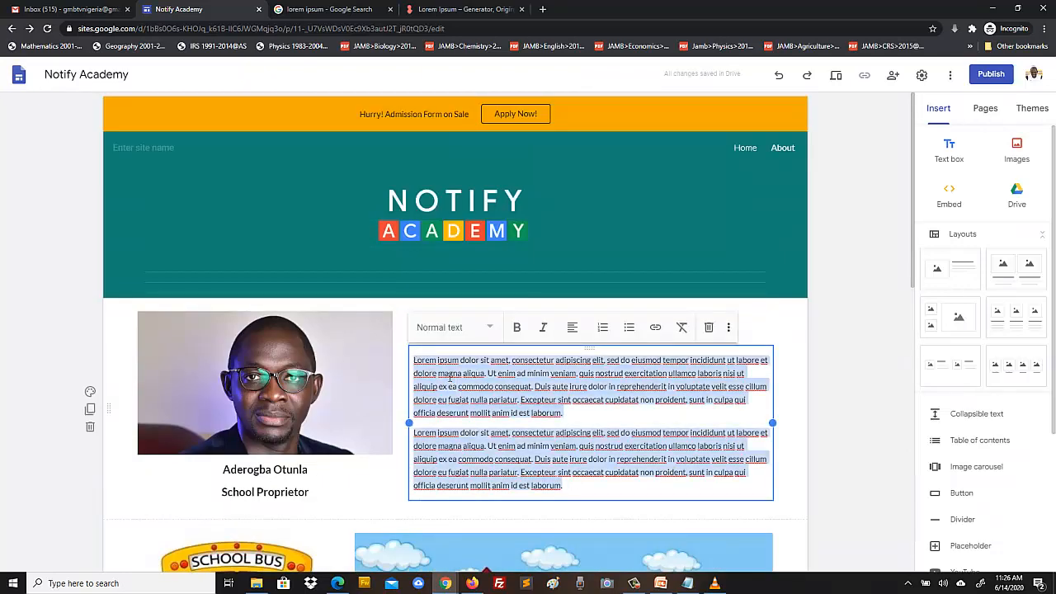
pyautogui.click(821, 391)
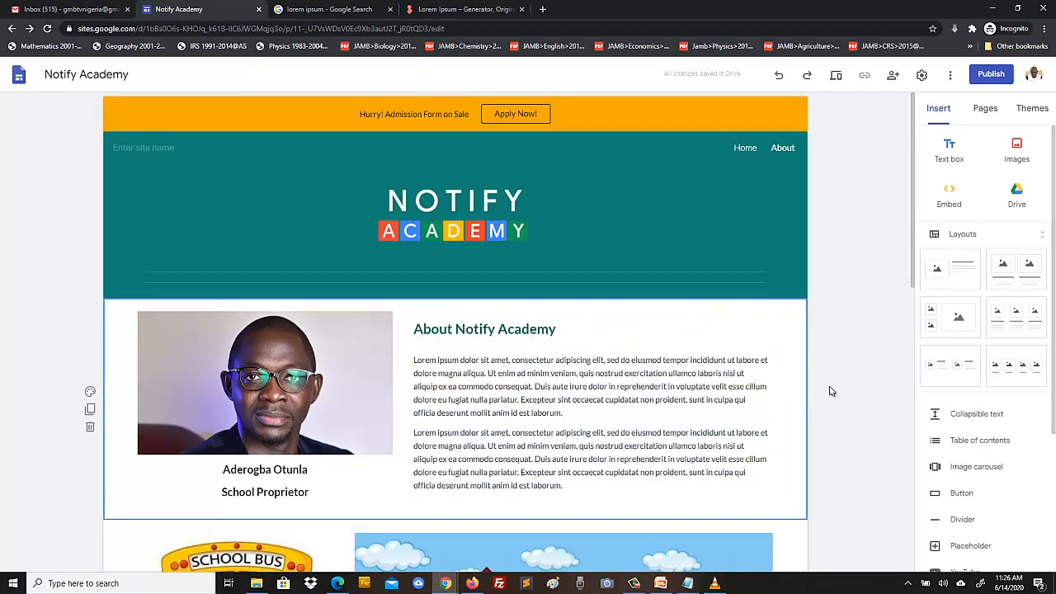
pyautogui.scroll(-7, 833, 392)
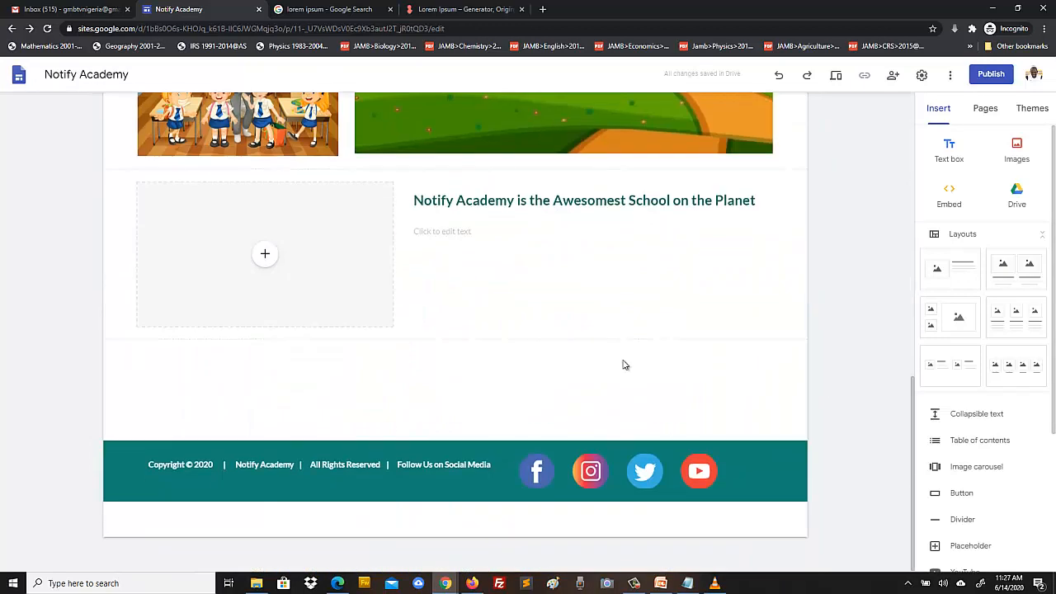
pyautogui.click(448, 233)
pyautogui.hotkey('ctrl', 'v')
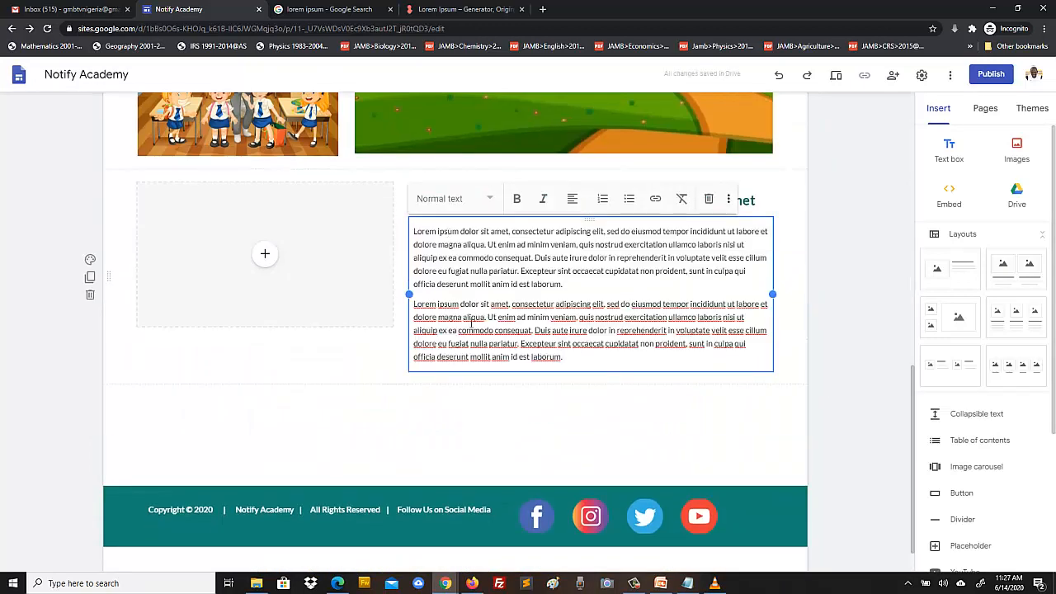
pyautogui.click(265, 253)
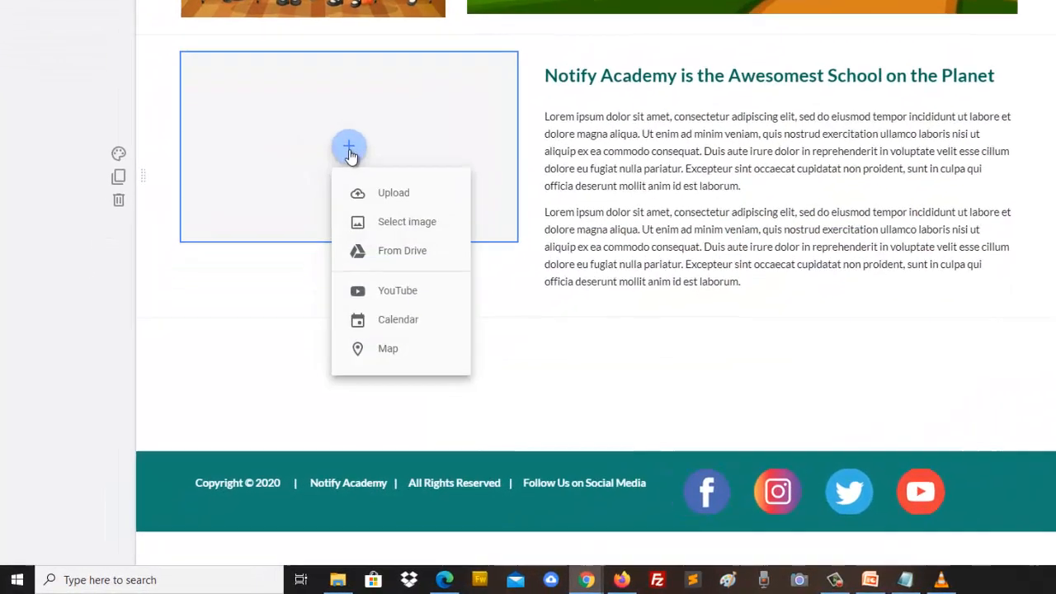
pyautogui.click(382, 202)
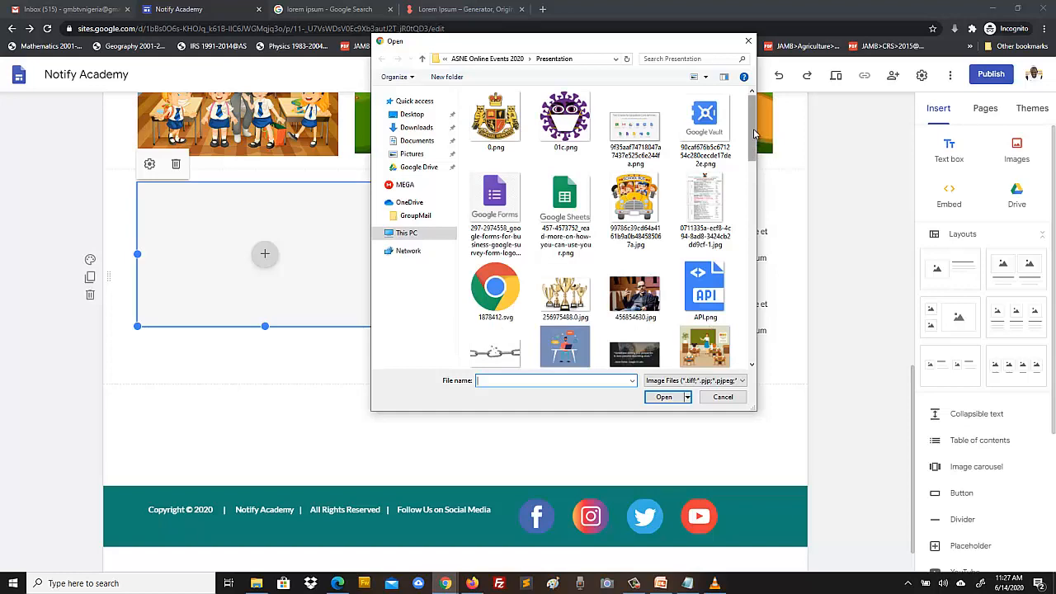
# - Insert the school-kid-boy computer illustration beside the Awesomest School text and crop it
pyautogui.moveTo(753, 132); pyautogui.dragTo(761, 304)
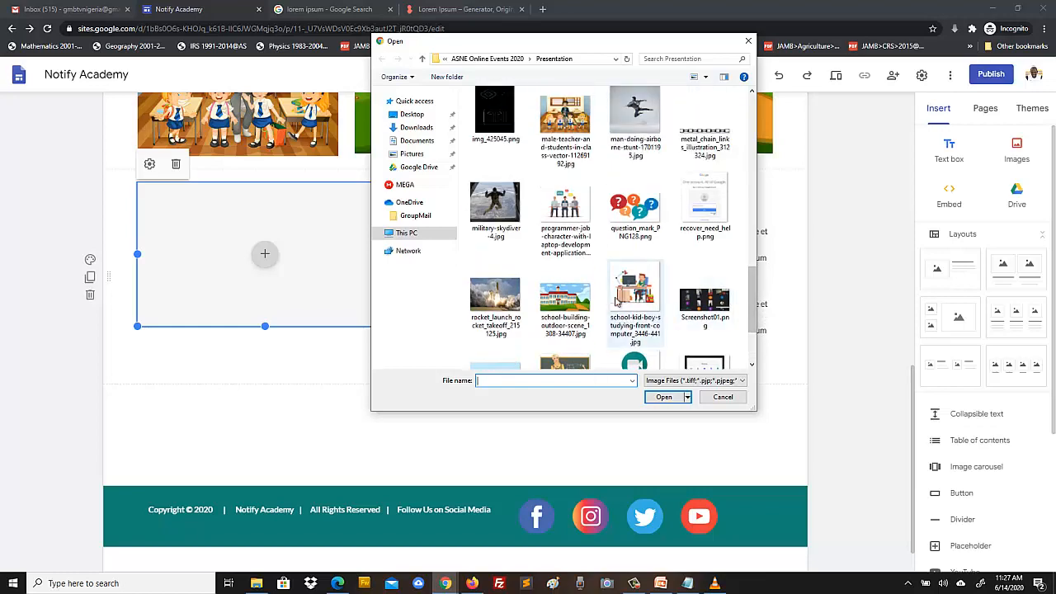
pyautogui.click(633, 286)
pyautogui.click(662, 398)
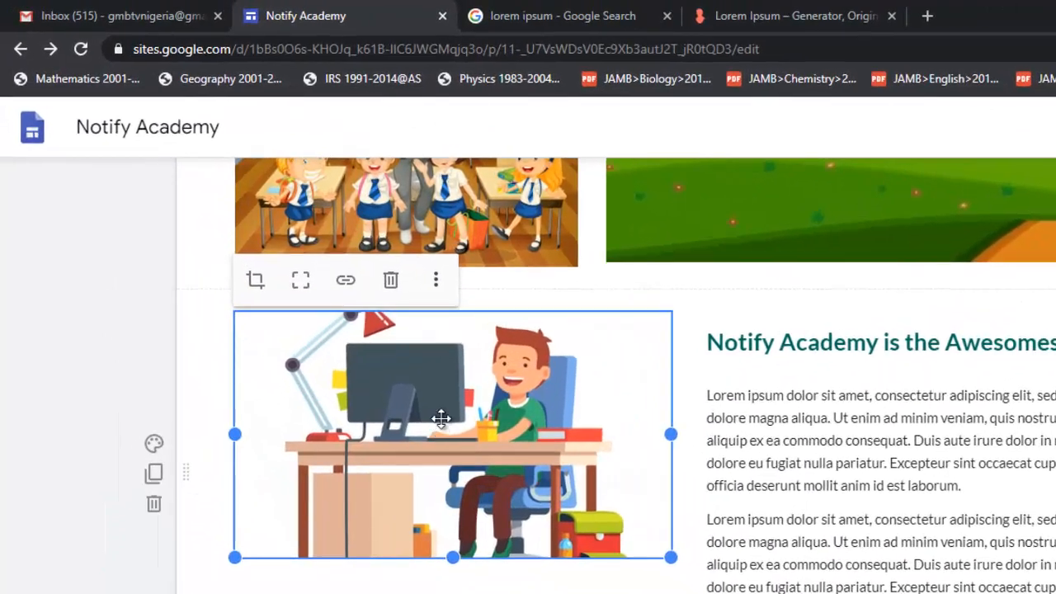
pyautogui.click(256, 282)
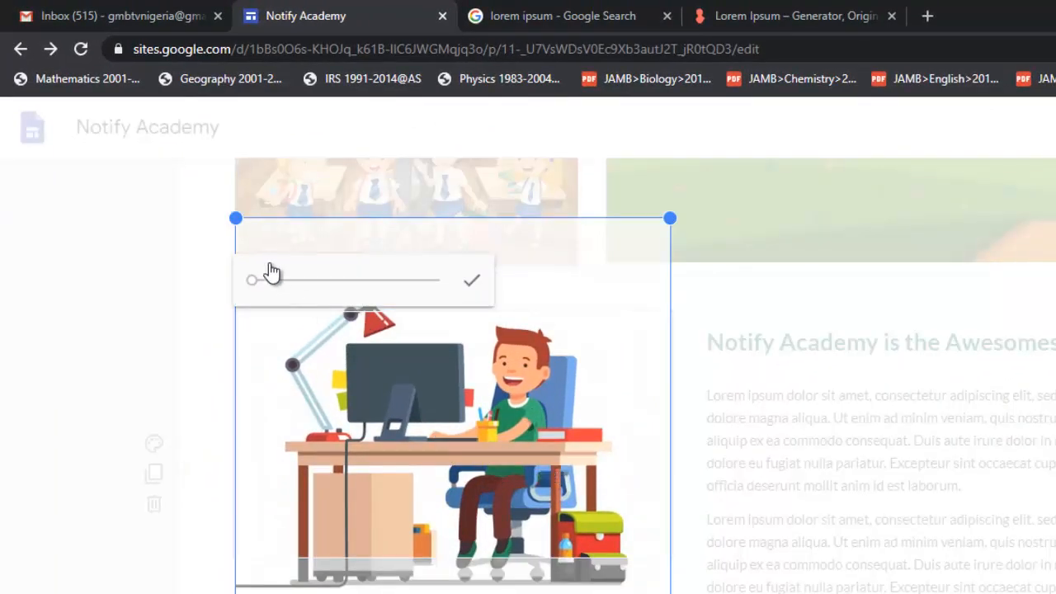
pyautogui.moveTo(431, 358); pyautogui.dragTo(433, 391)
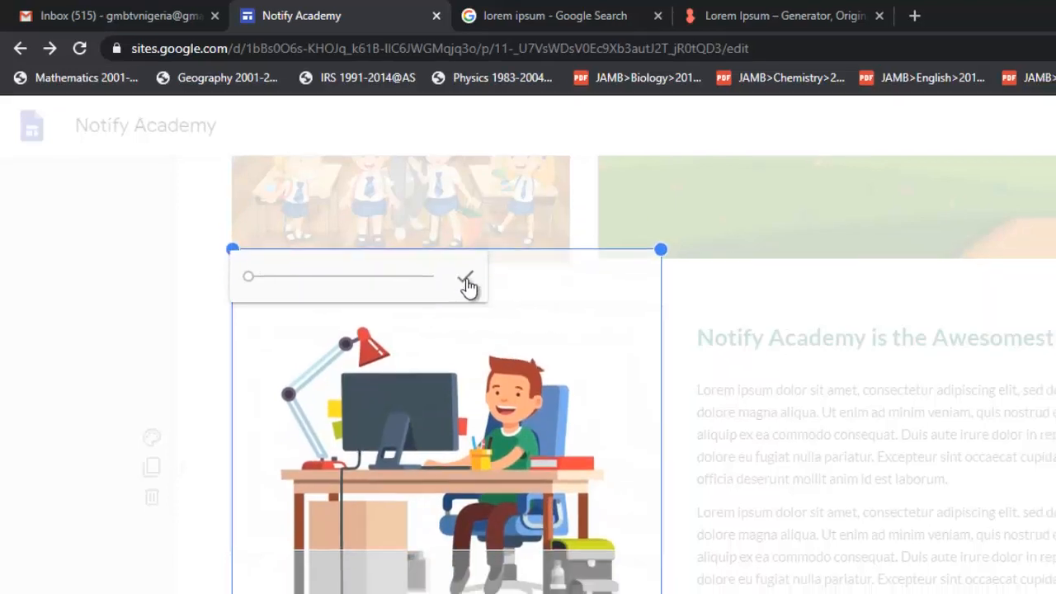
pyautogui.click(466, 284)
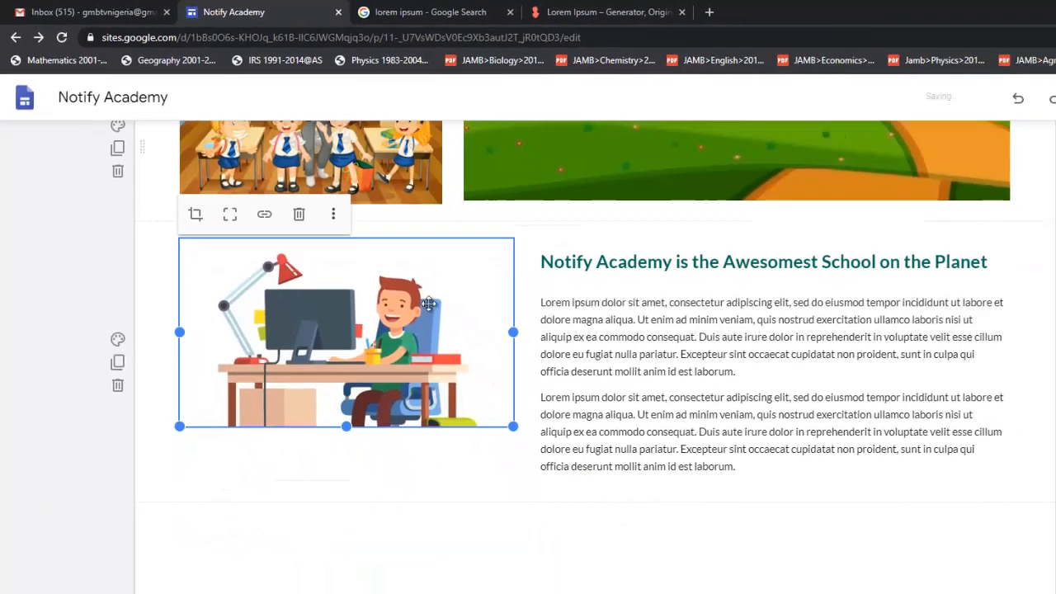
pyautogui.click(828, 338)
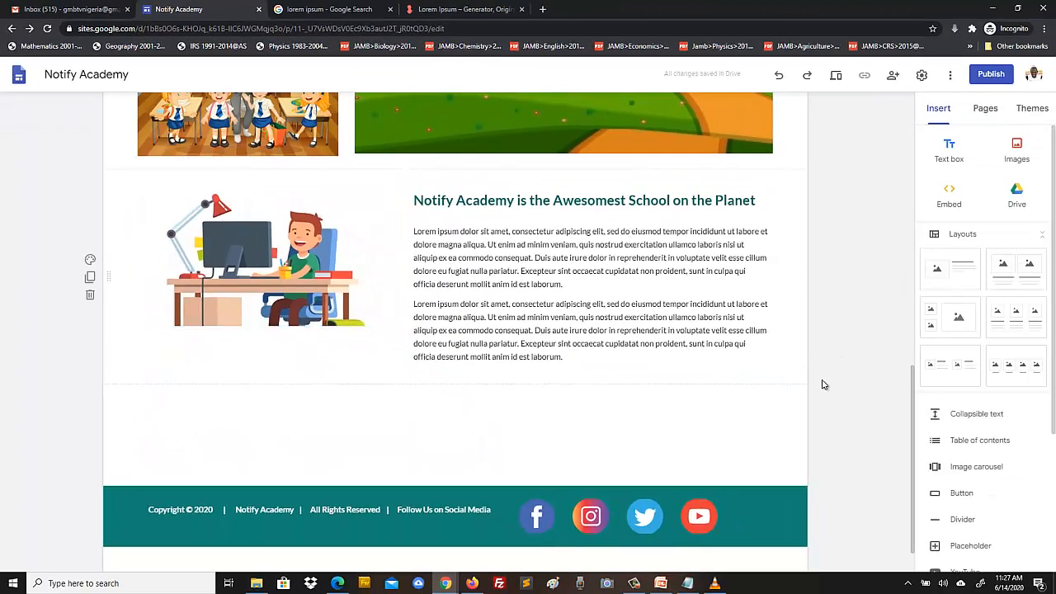
pyautogui.scroll(2, 823, 384)
pyautogui.scroll(5, 823, 384)
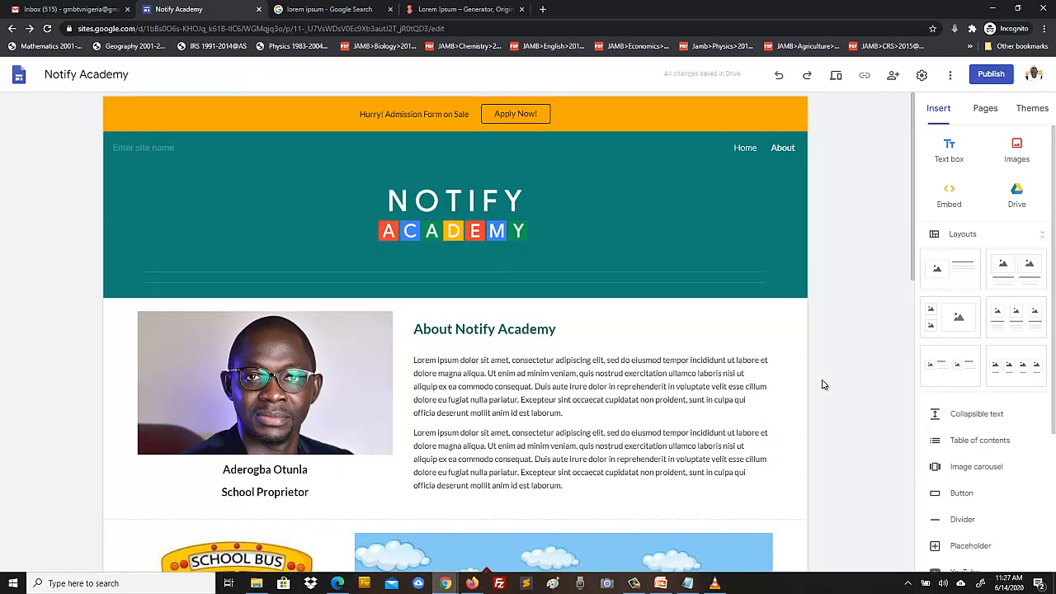
pyautogui.scroll(-2, 823, 384)
pyautogui.scroll(-6, 822, 384)
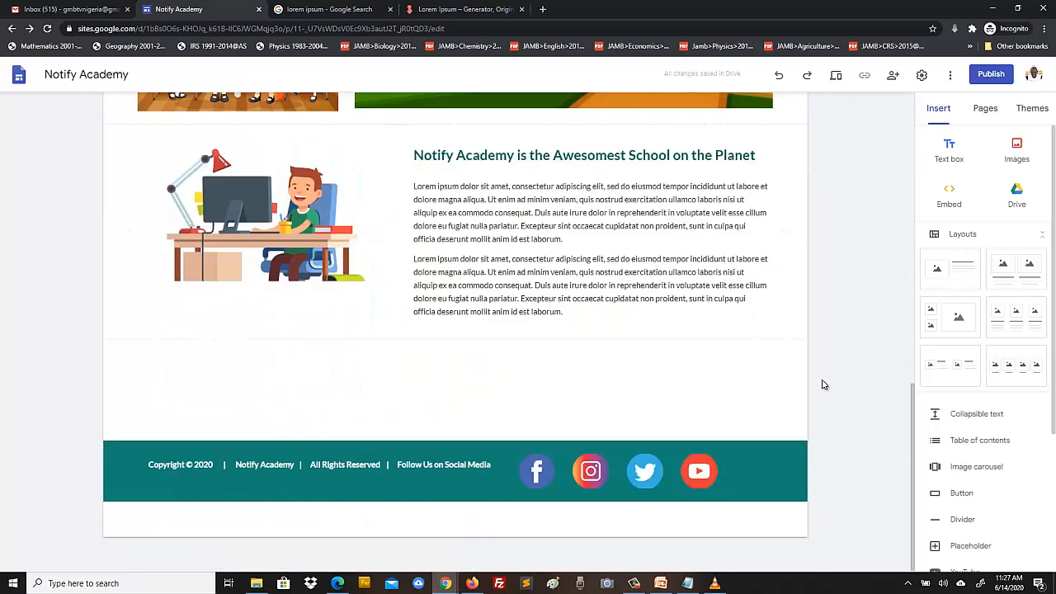
pyautogui.scroll(10, 823, 384)
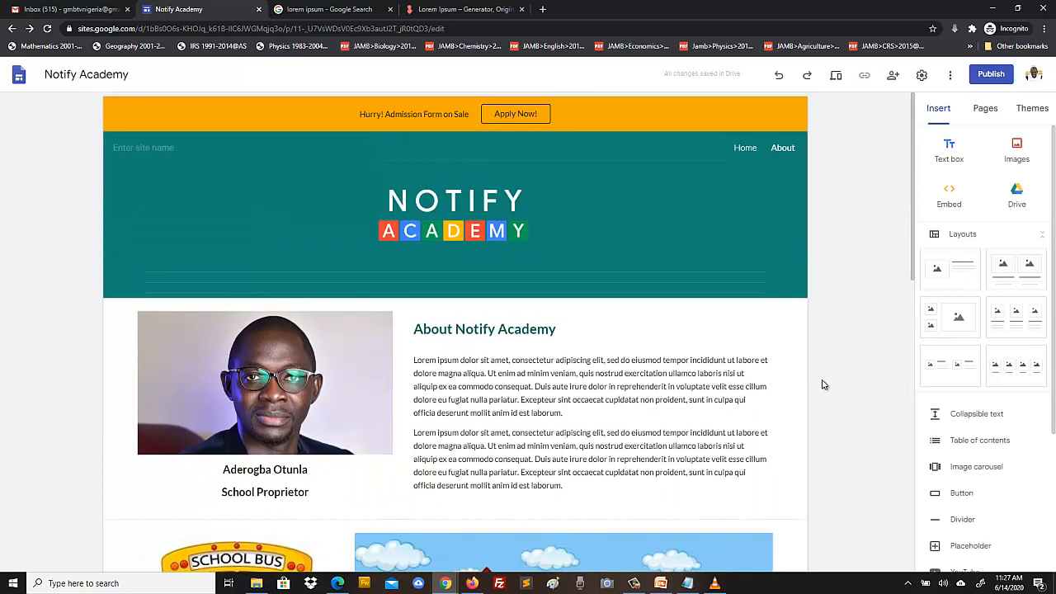
# - Open the site preview, scroll through the Home page, then return to the About page
pyautogui.click(837, 79)
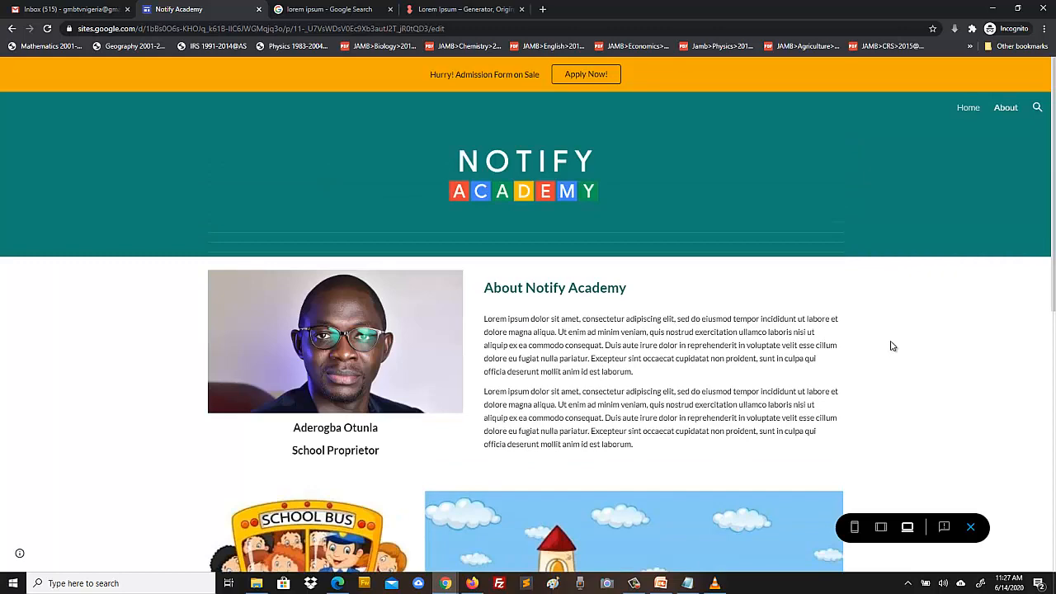
pyautogui.scroll(-6, 891, 348)
pyautogui.scroll(5, 845, 339)
pyautogui.click(967, 110)
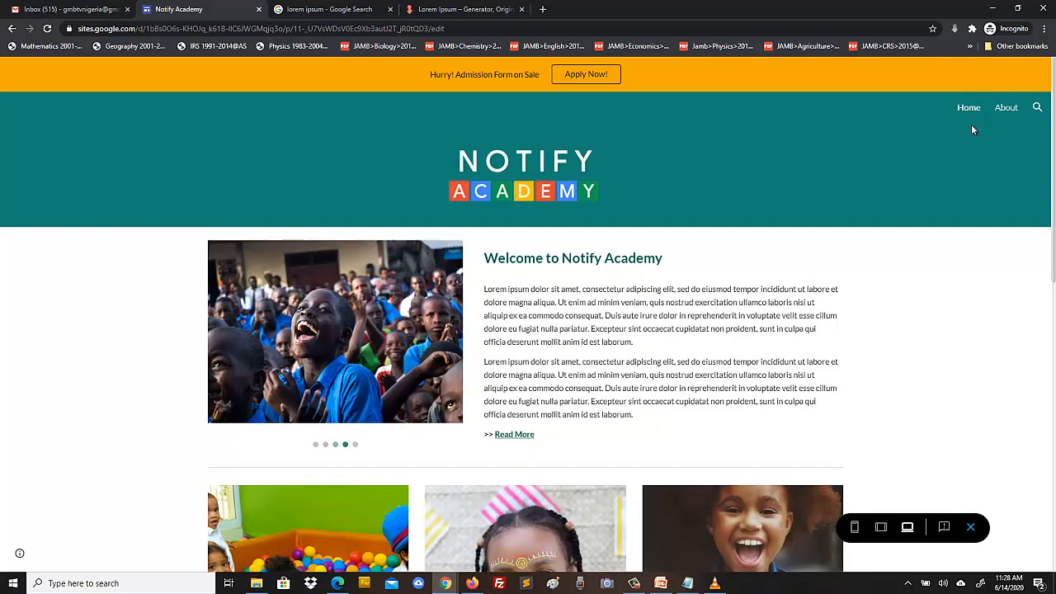
pyautogui.scroll(-8, 115, 309)
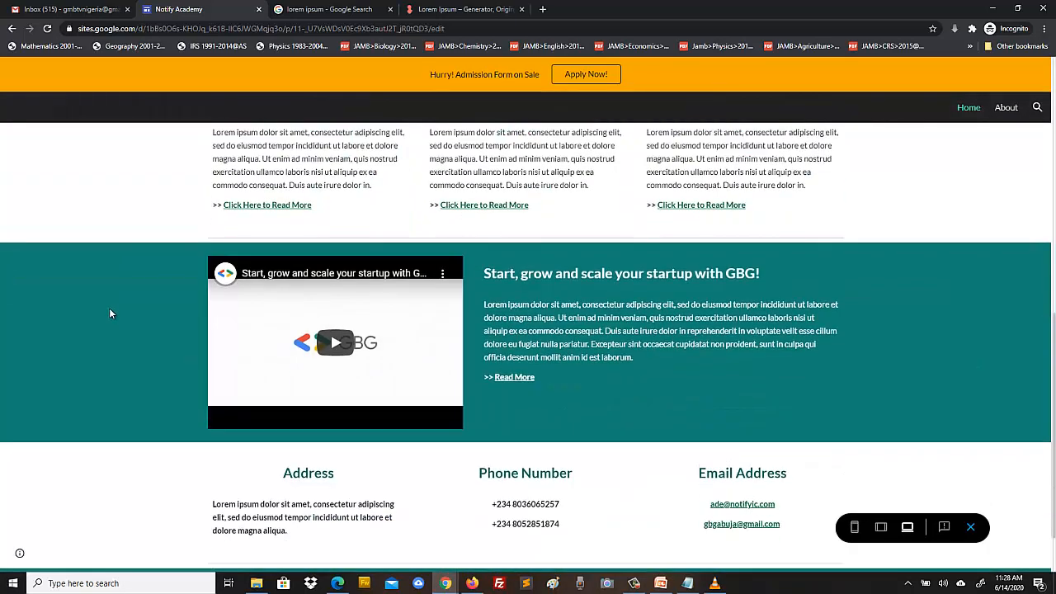
pyautogui.scroll(10, 109, 308)
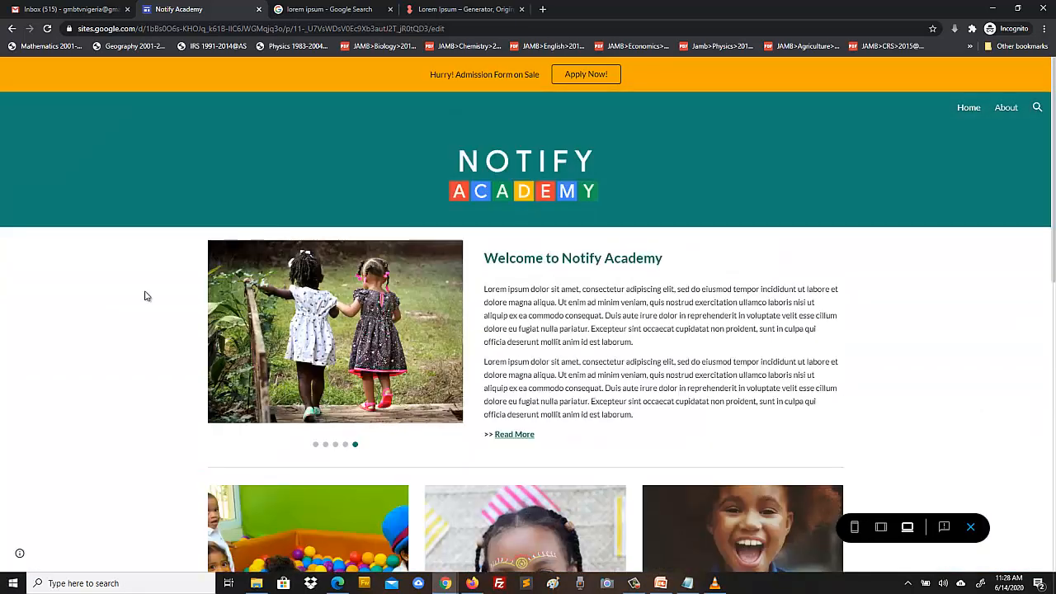
pyautogui.click(1006, 109)
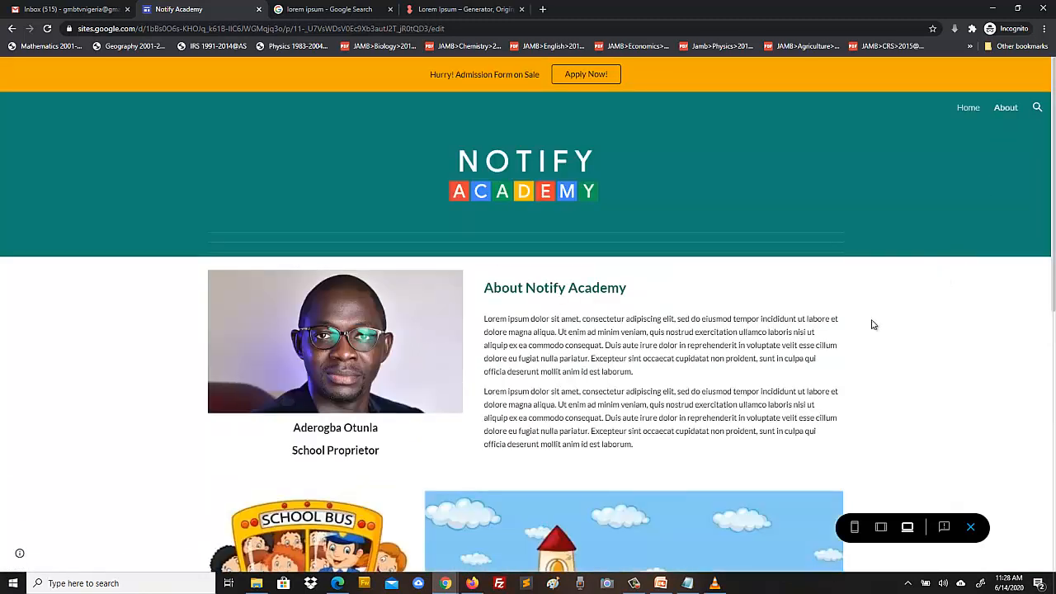
pyautogui.scroll(-6, 881, 327)
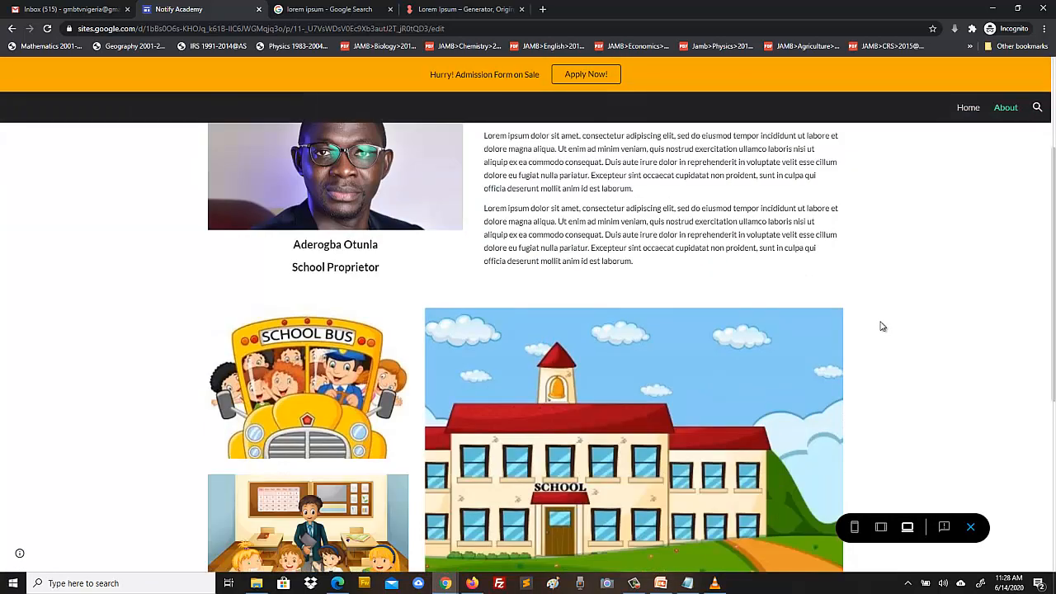
pyautogui.scroll(6, 881, 327)
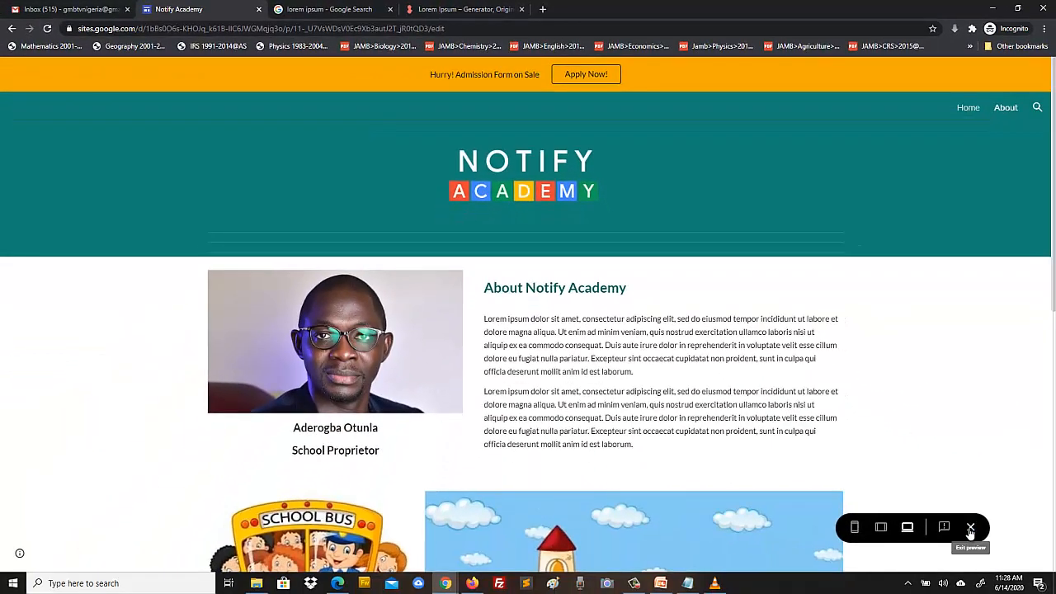
# - Exit the preview and delete the divider section below the header banner
pyautogui.click(973, 530)
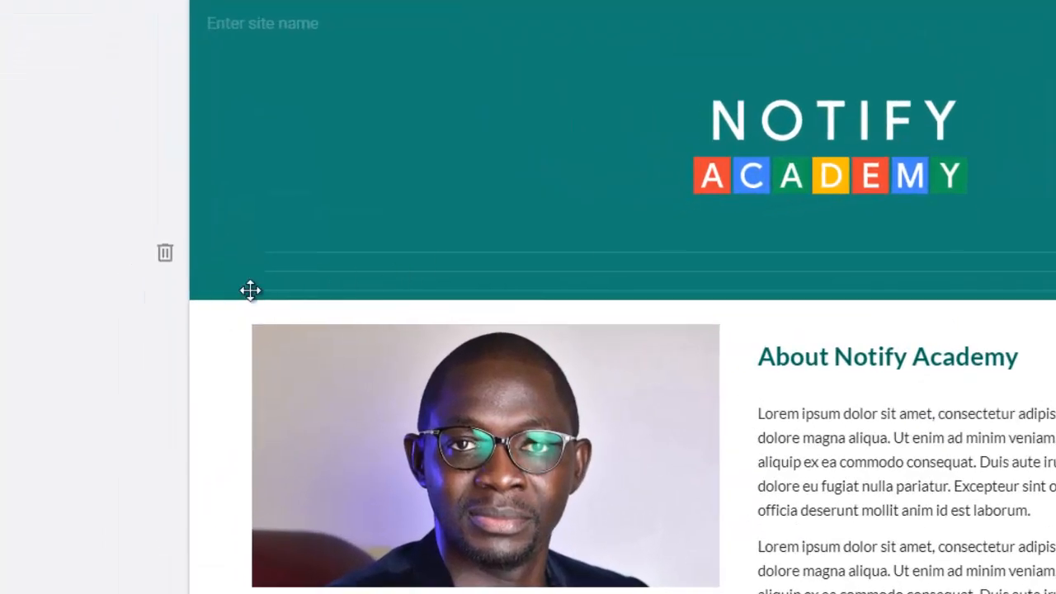
pyautogui.click(167, 293)
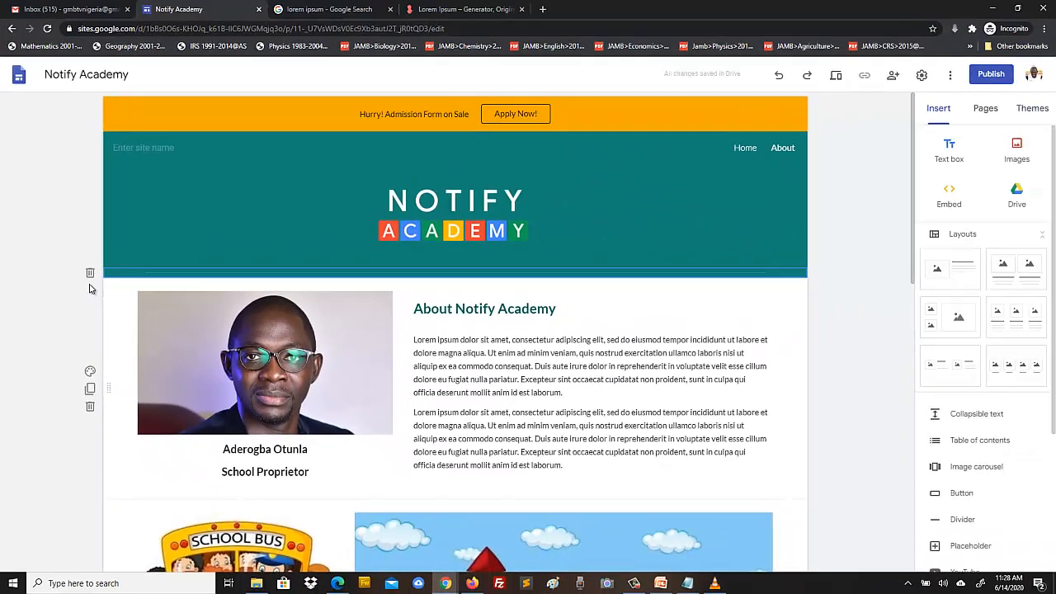
pyautogui.scroll(-8, 862, 215)
pyautogui.scroll(10, 861, 237)
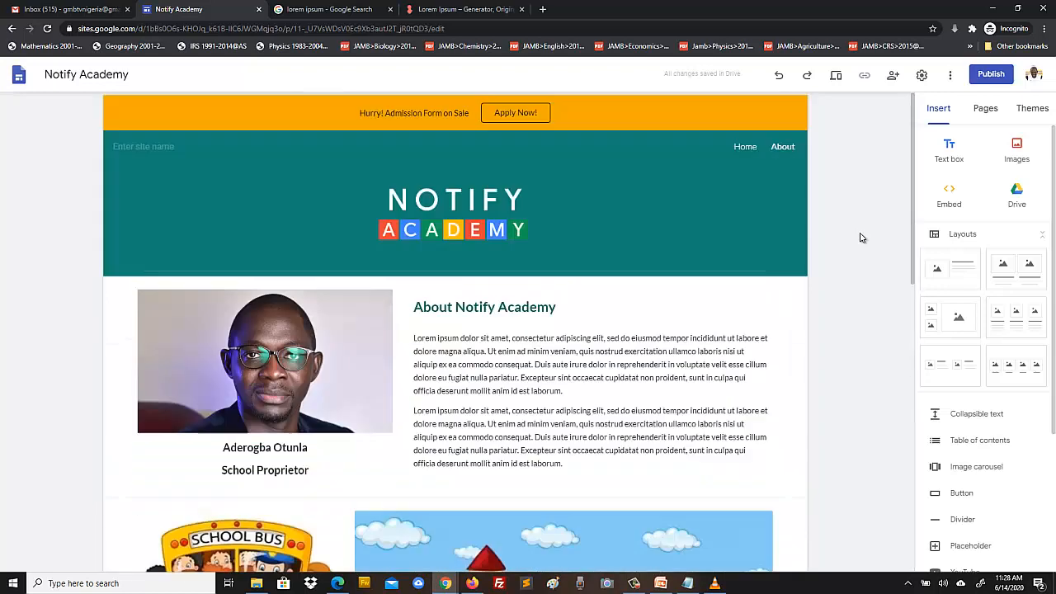
# - Preview the About page once more, then exit back to the editor
pyautogui.click(835, 76)
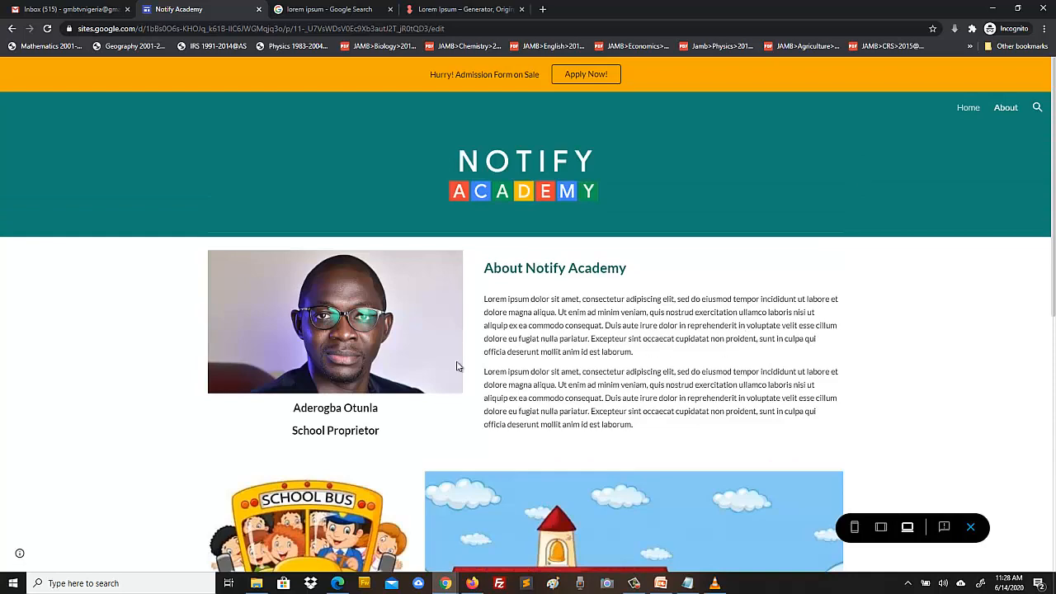
pyautogui.scroll(-5, 481, 357)
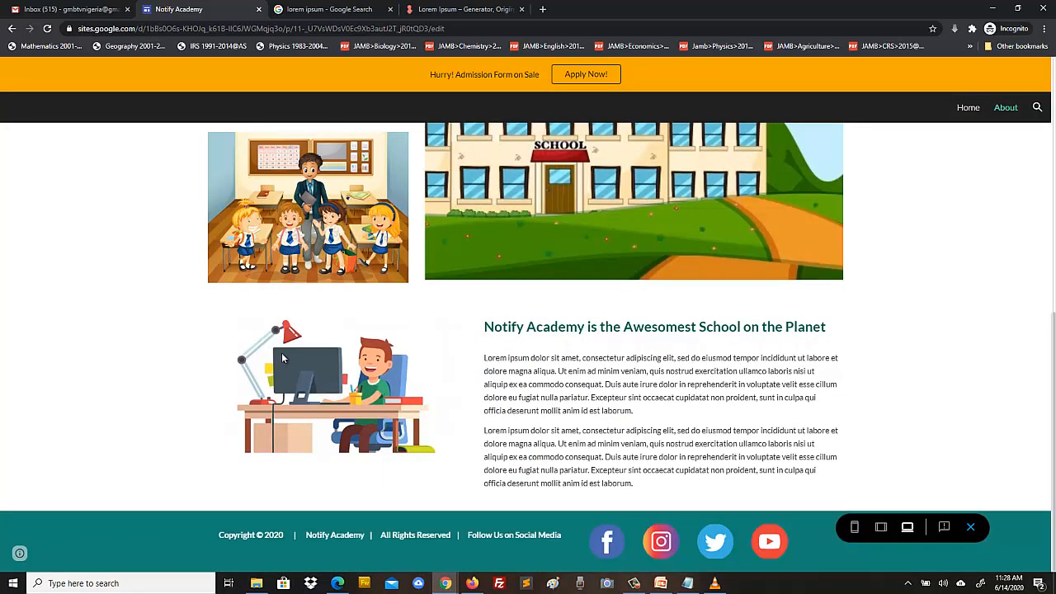
pyautogui.scroll(6, 281, 357)
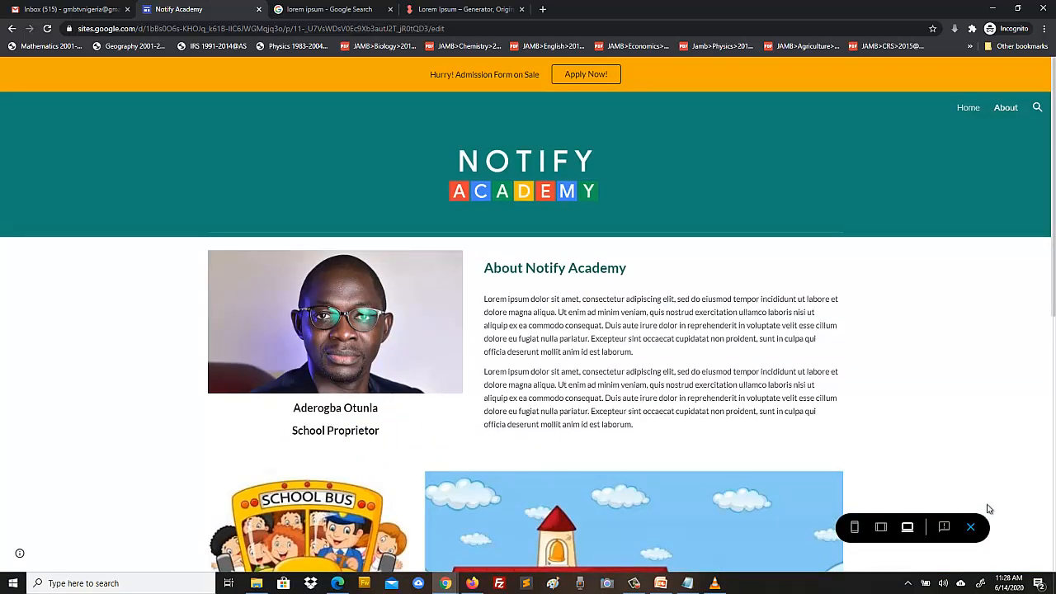
pyautogui.click(970, 528)
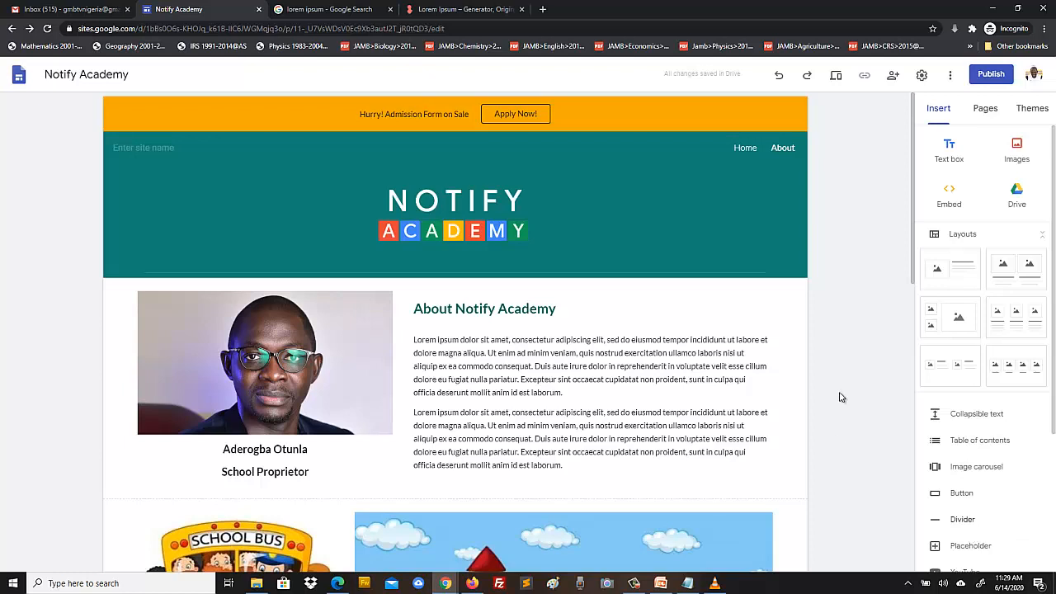
# - Duplicate the About page and name the copy 'Academic Calendar'
pyautogui.click(984, 110)
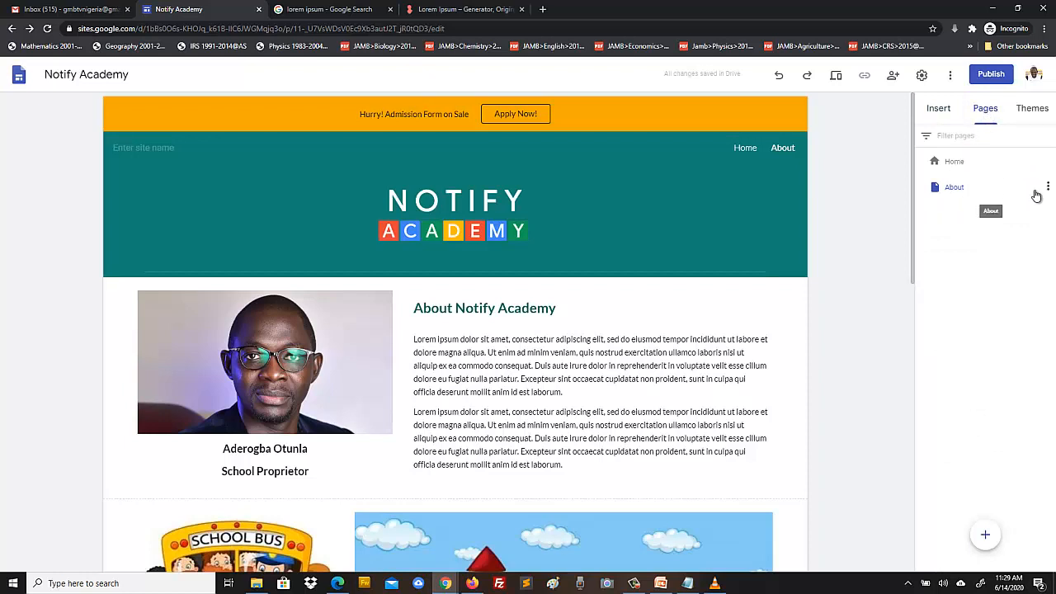
pyautogui.click(1046, 188)
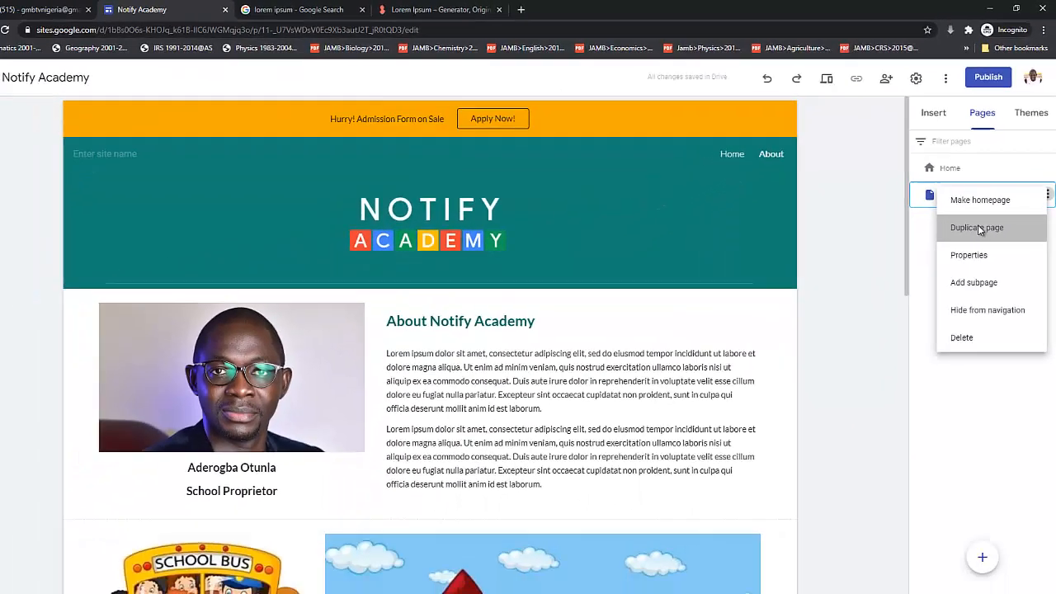
pyautogui.click(936, 358)
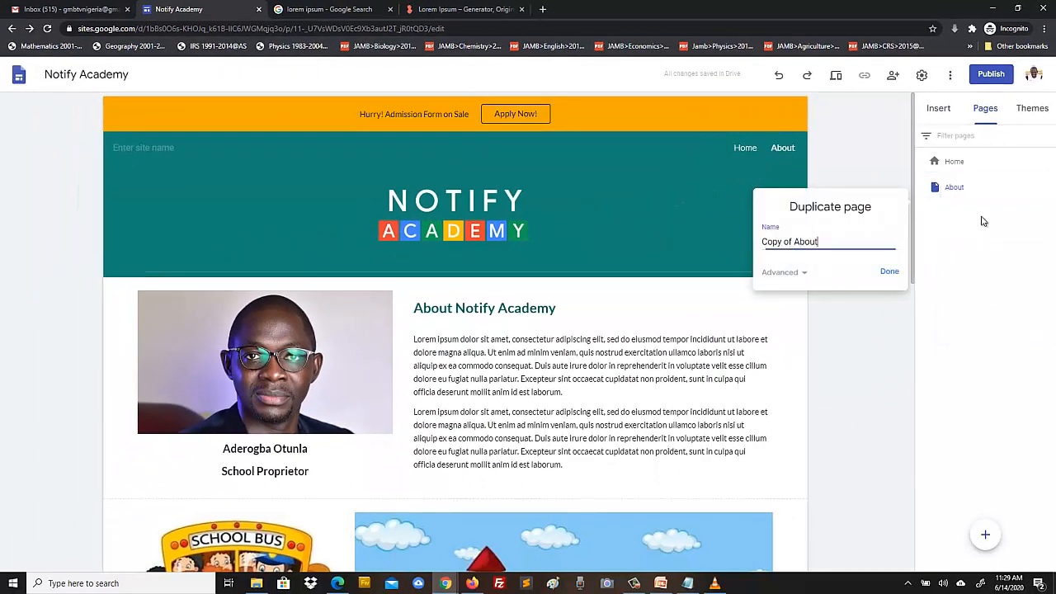
pyautogui.moveTo(818, 242); pyautogui.dragTo(754, 245)
pyautogui.write('cacc')
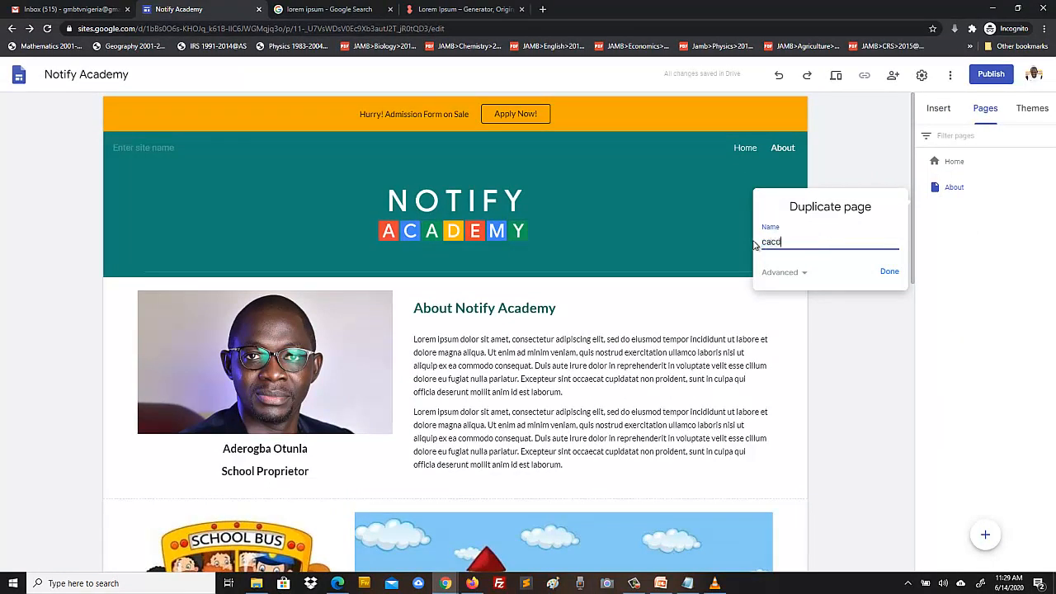
pyautogui.write('Academic Calendar')
pyautogui.click(889, 273)
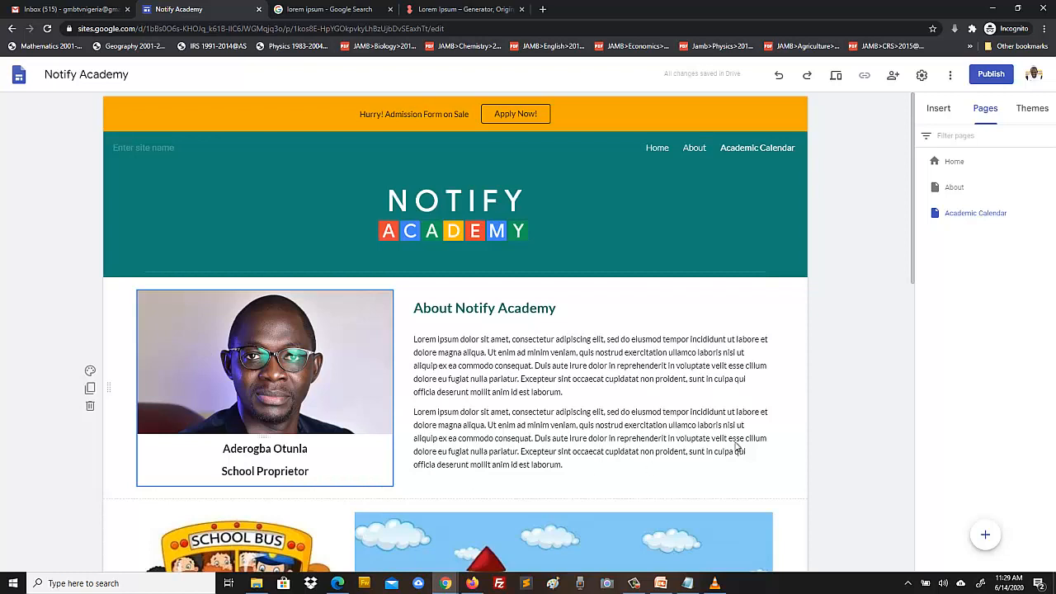
# - Change the heading to 'Academic Calendar for 2020 Academic Session'
pyautogui.click(482, 309)
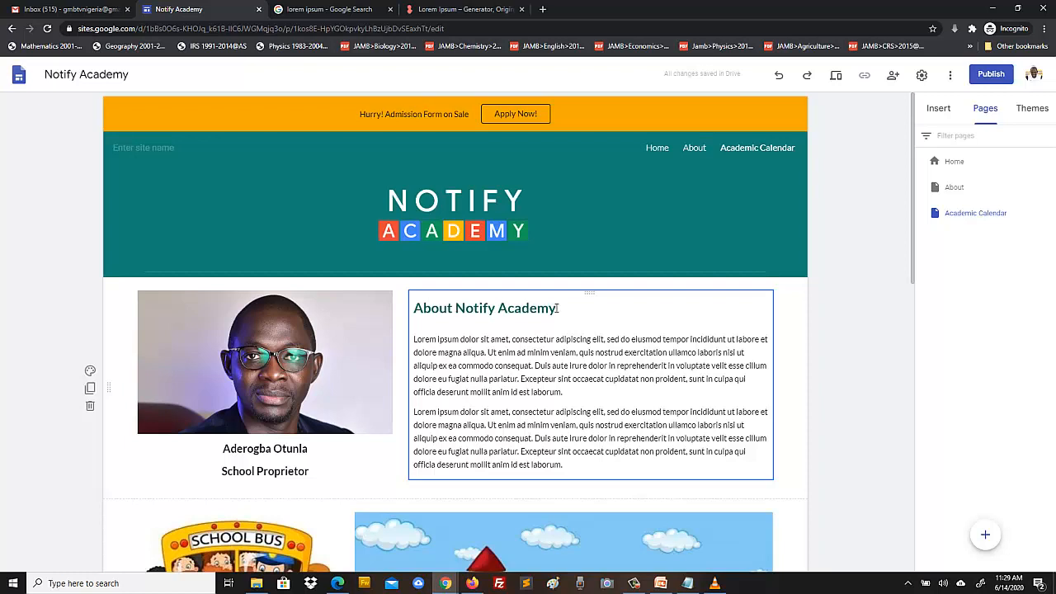
pyautogui.doubleClick(429, 309)
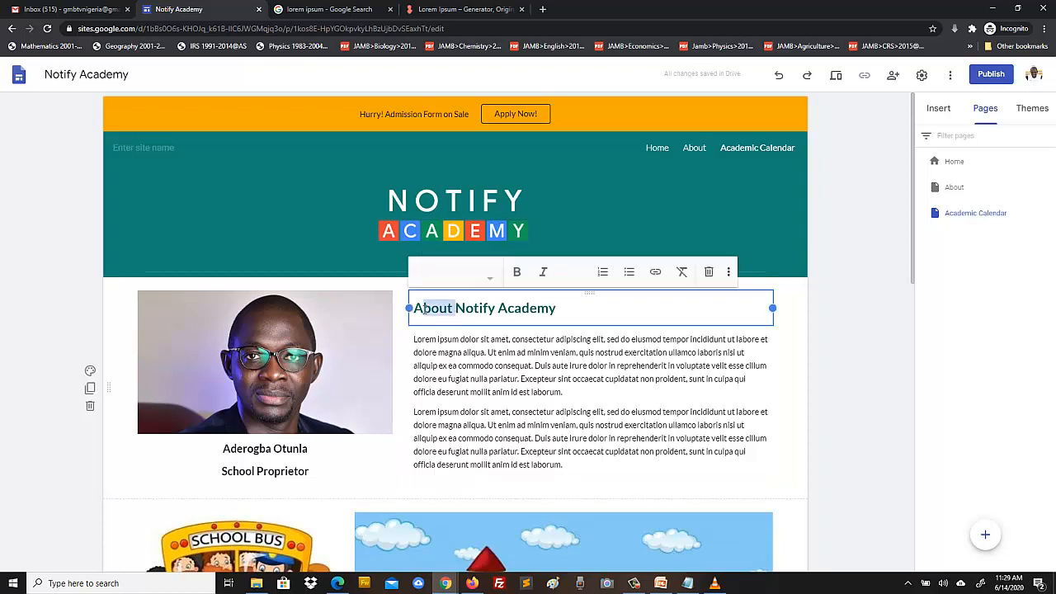
pyautogui.hotkey('shift', 'Left')
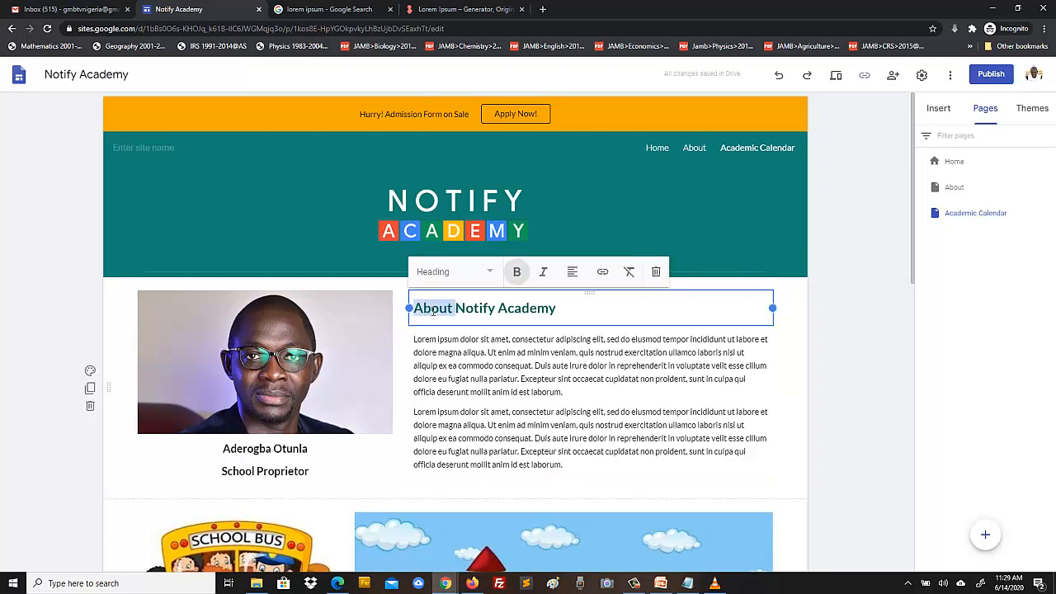
pyautogui.press('BackSpace')
pyautogui.click(531, 304)
pyautogui.write('Academic Calendar for ')
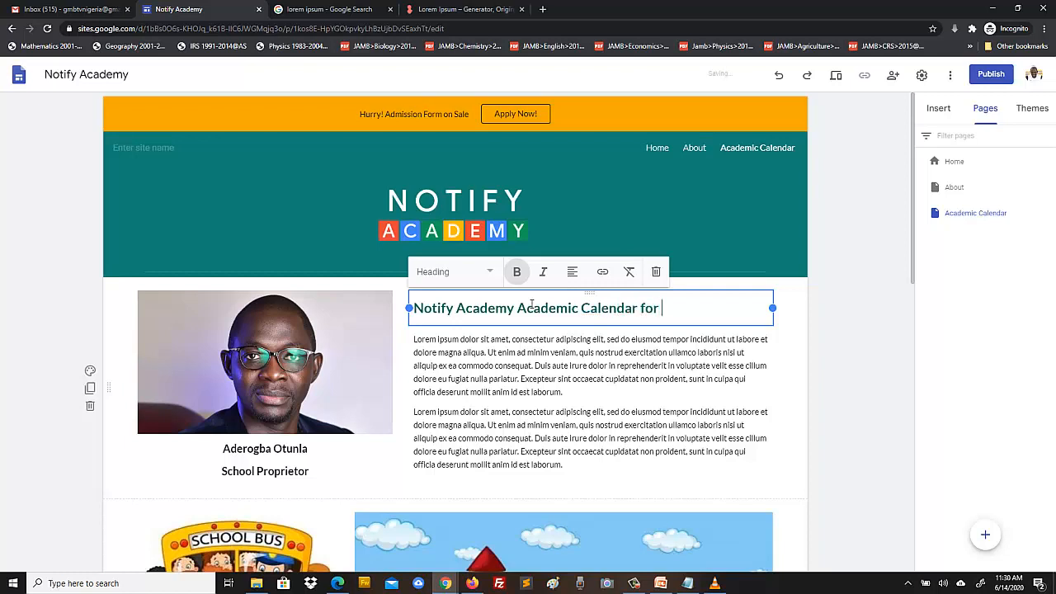
pyautogui.write('2020 Academic ')
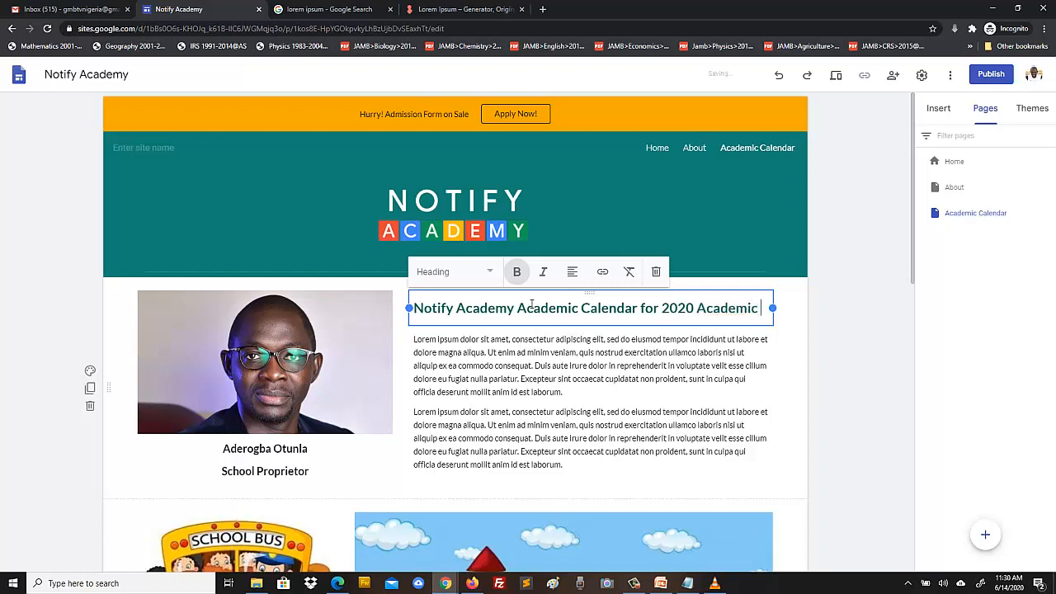
pyautogui.write('Session')
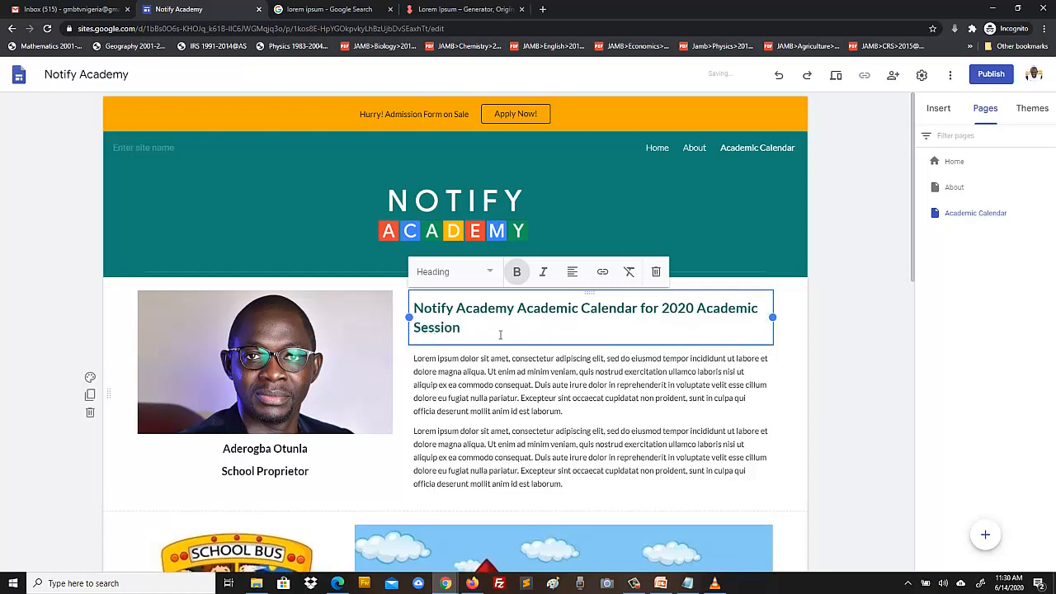
pyautogui.moveTo(506, 309); pyautogui.dragTo(417, 313)
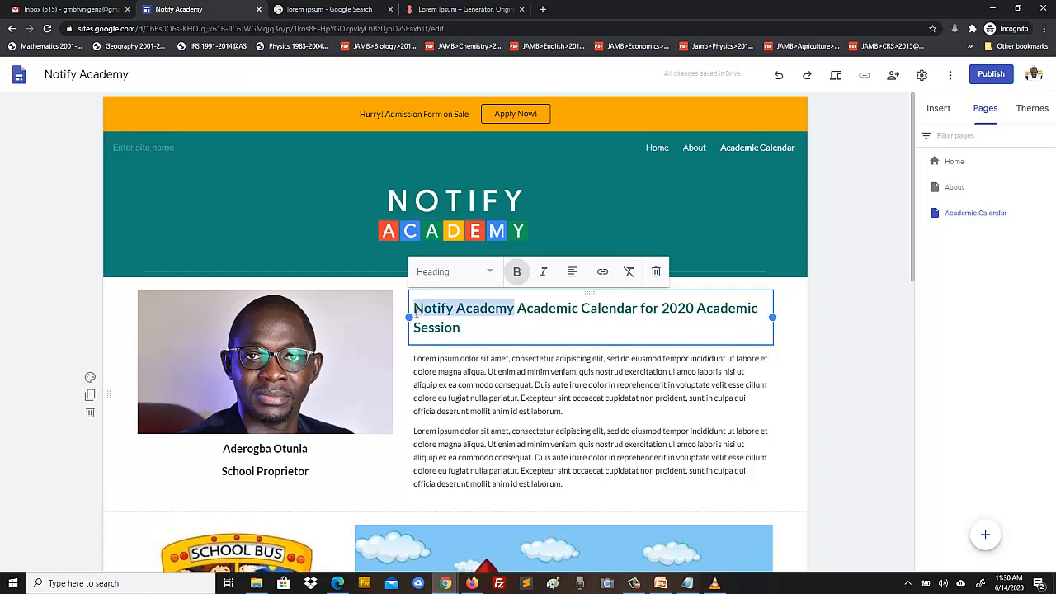
pyautogui.press('BackSpace')
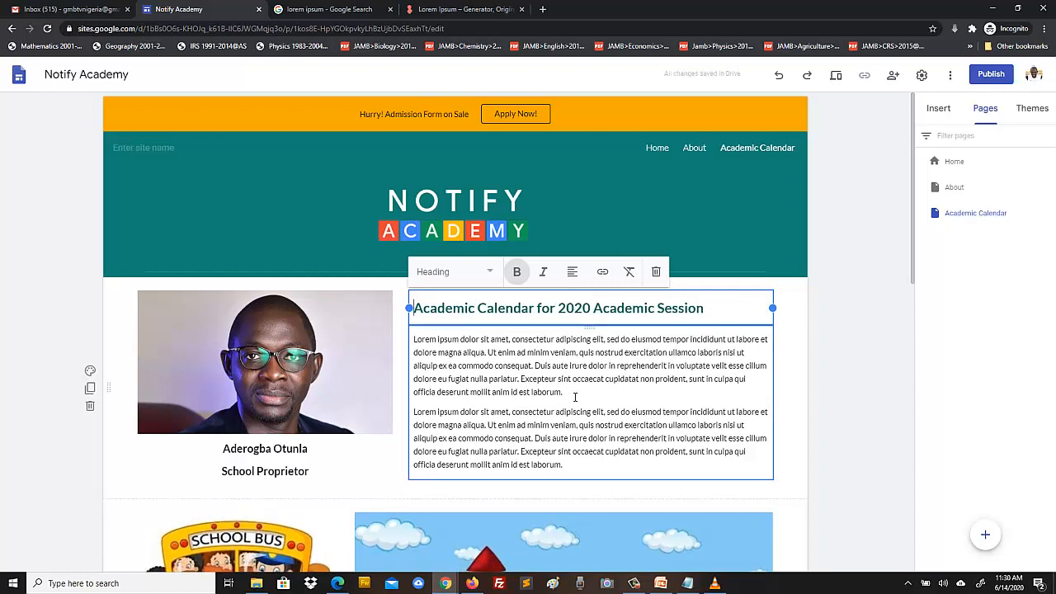
pyautogui.click(575, 396)
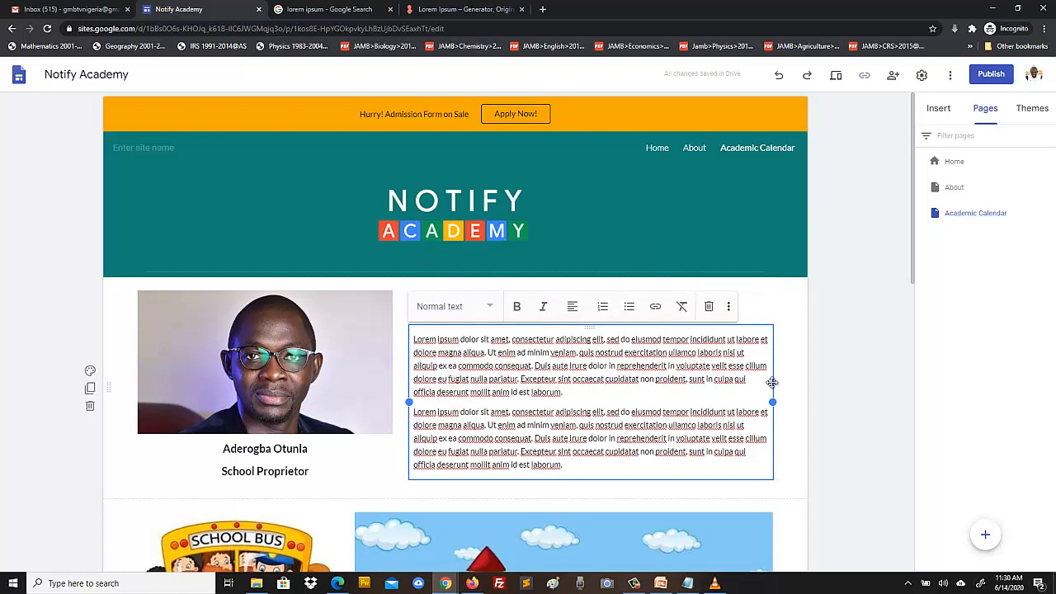
pyautogui.click(799, 372)
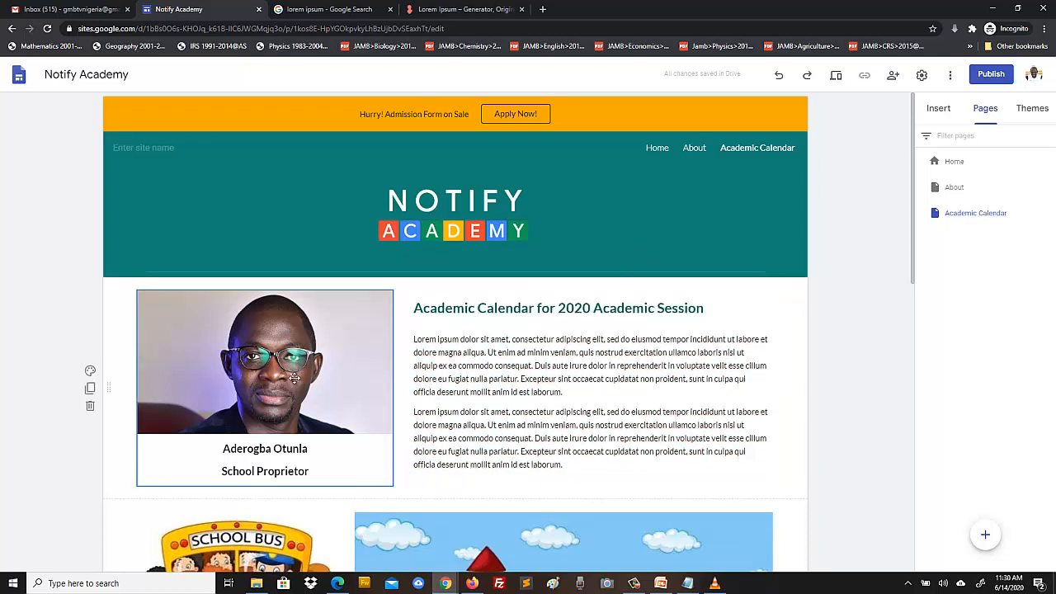
# - Delete the proprietor photo and widen the text block across the section
pyautogui.click(260, 376)
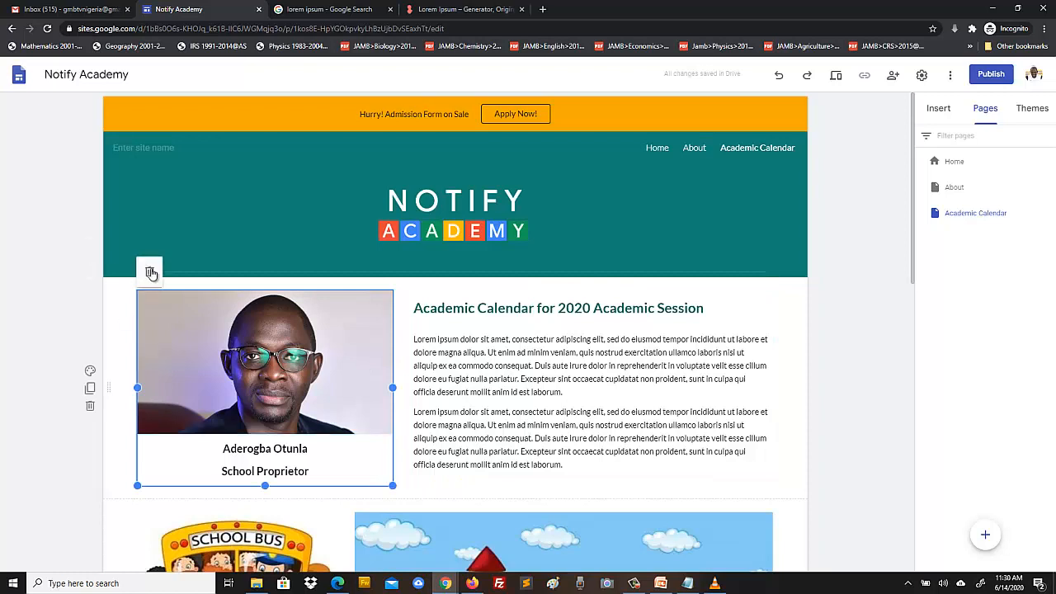
pyautogui.press('Delete')
pyautogui.click(459, 365)
pyautogui.moveTo(410, 402); pyautogui.dragTo(123, 391)
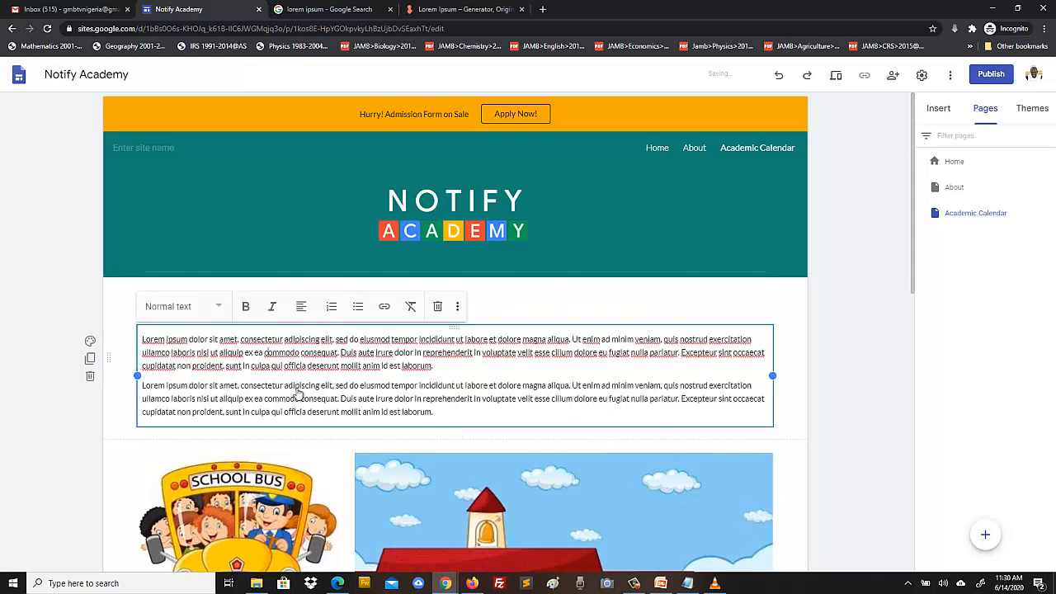
pyautogui.click(845, 352)
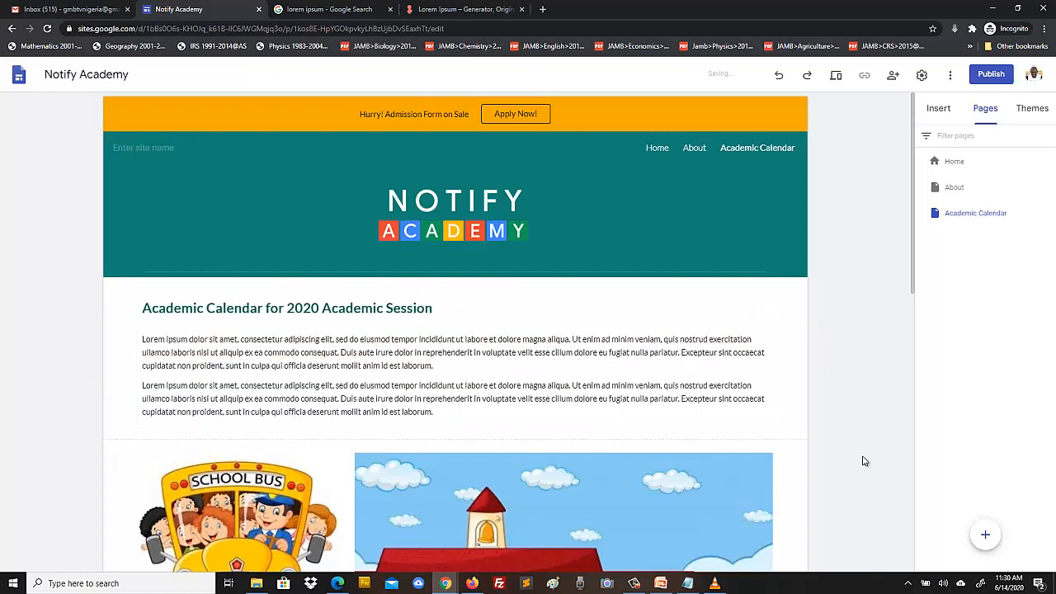
# - Delete the school-bus image section and the Awesomest School section
pyautogui.scroll(-7, 881, 422)
pyautogui.scroll(7, 881, 422)
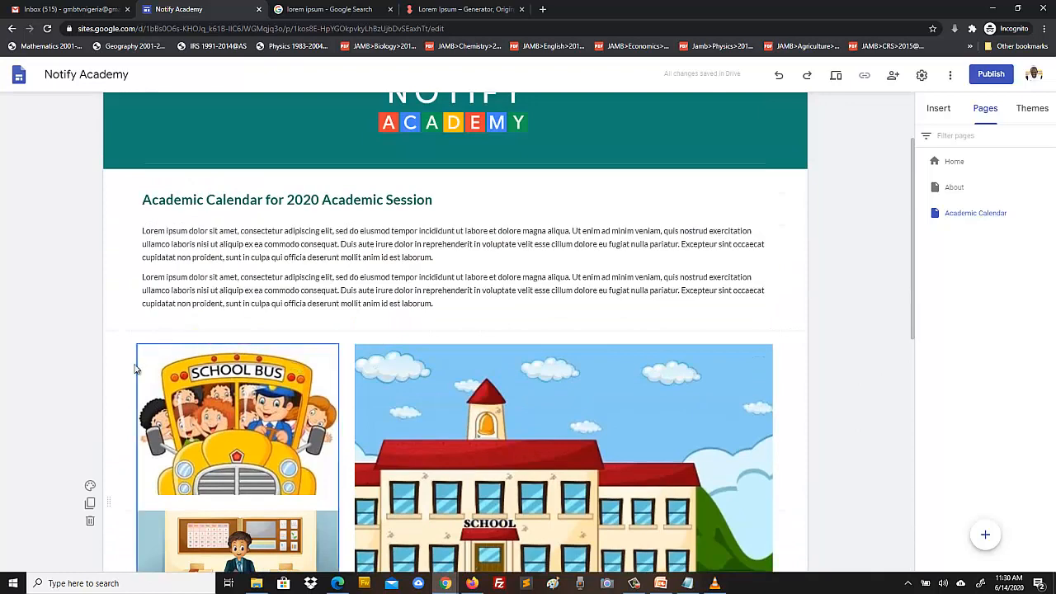
pyautogui.click(89, 521)
pyautogui.scroll(-2, 67, 336)
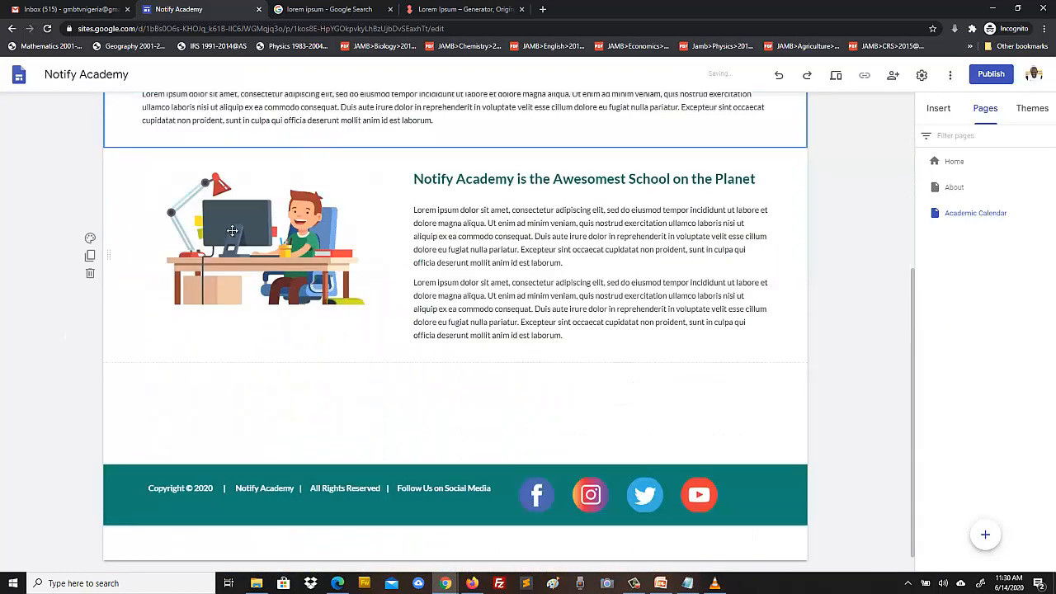
pyautogui.click(89, 278)
pyautogui.scroll(2, 349, 346)
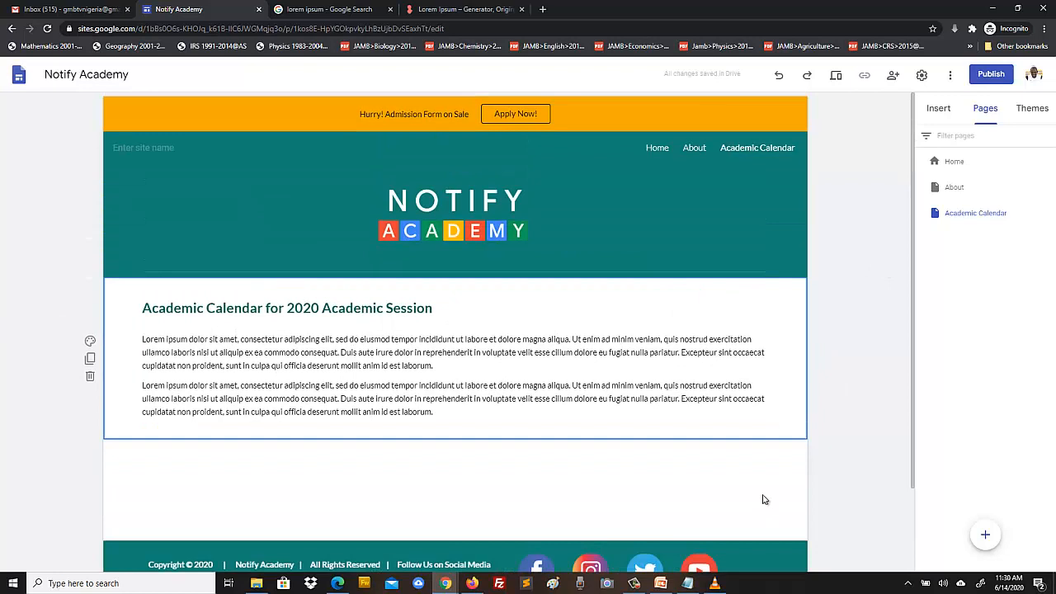
pyautogui.click(257, 583)
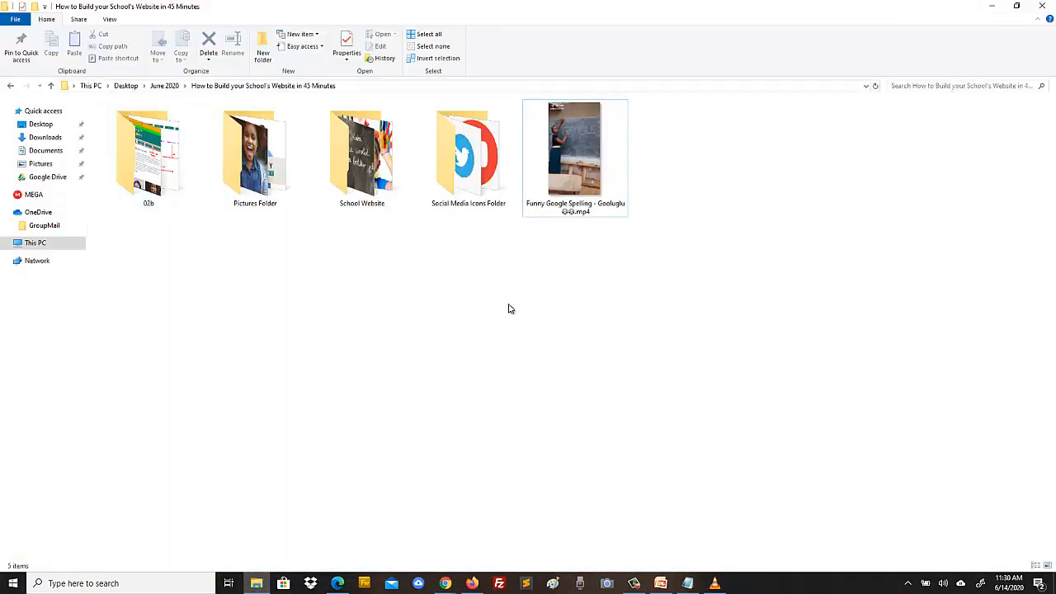
# - Open the 02b folder and the Other_Links.png image
pyautogui.doubleClick(165, 169)
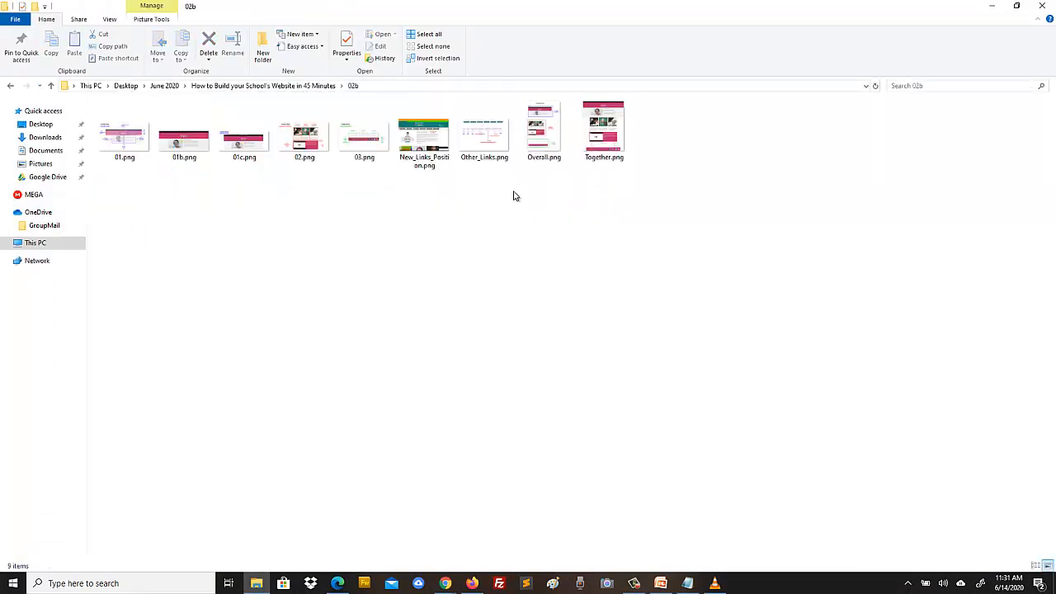
pyautogui.doubleClick(479, 138)
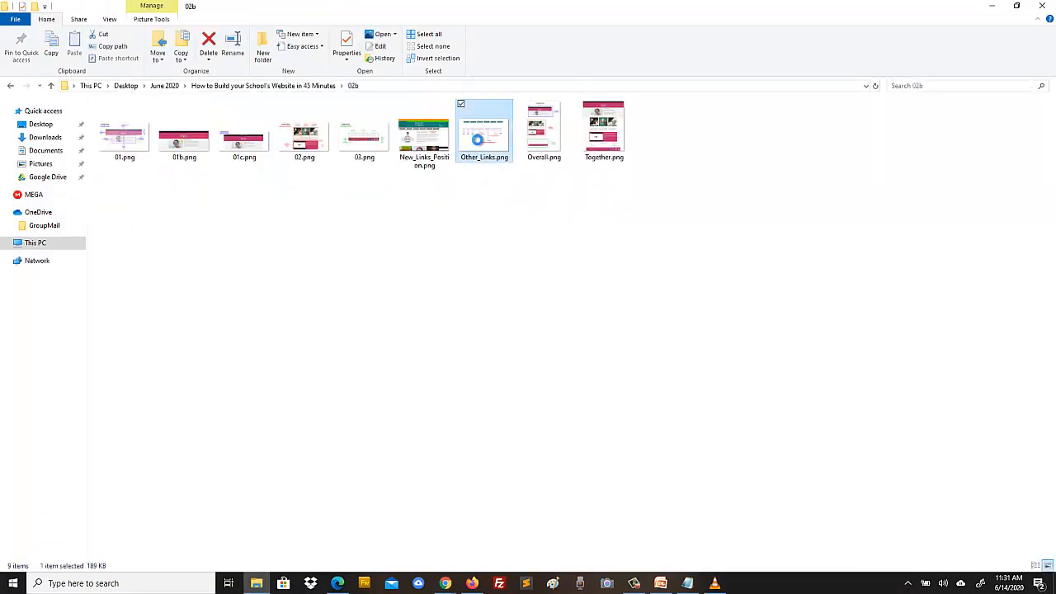
pyautogui.rightClick(477, 139)
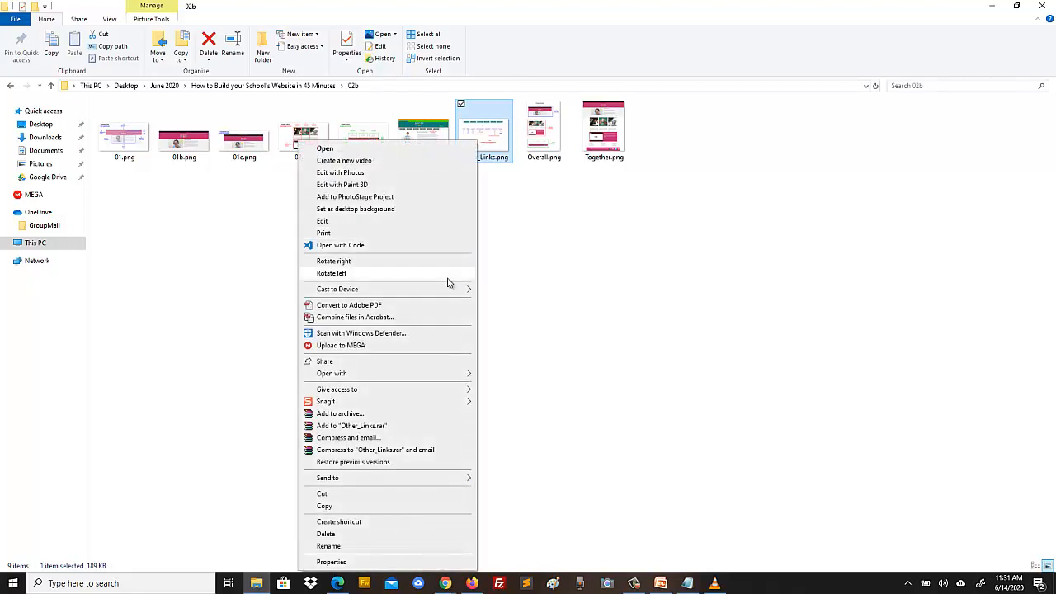
pyautogui.click(529, 279)
# - Open New_Links_Position.png in Microsoft Office Picture Manager
pyautogui.rightClick(432, 139)
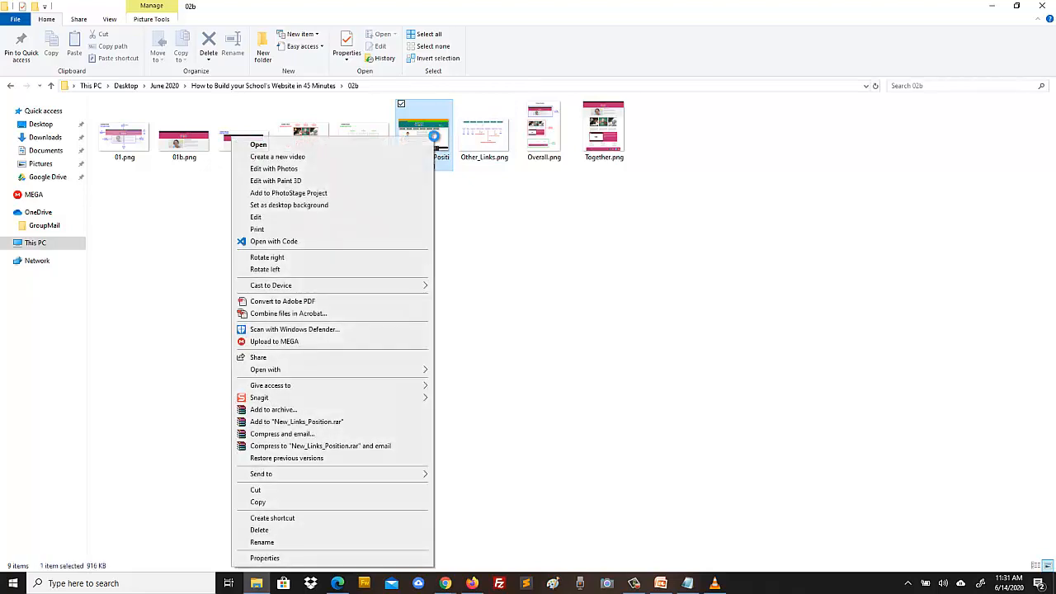
pyautogui.moveTo(404, 375)
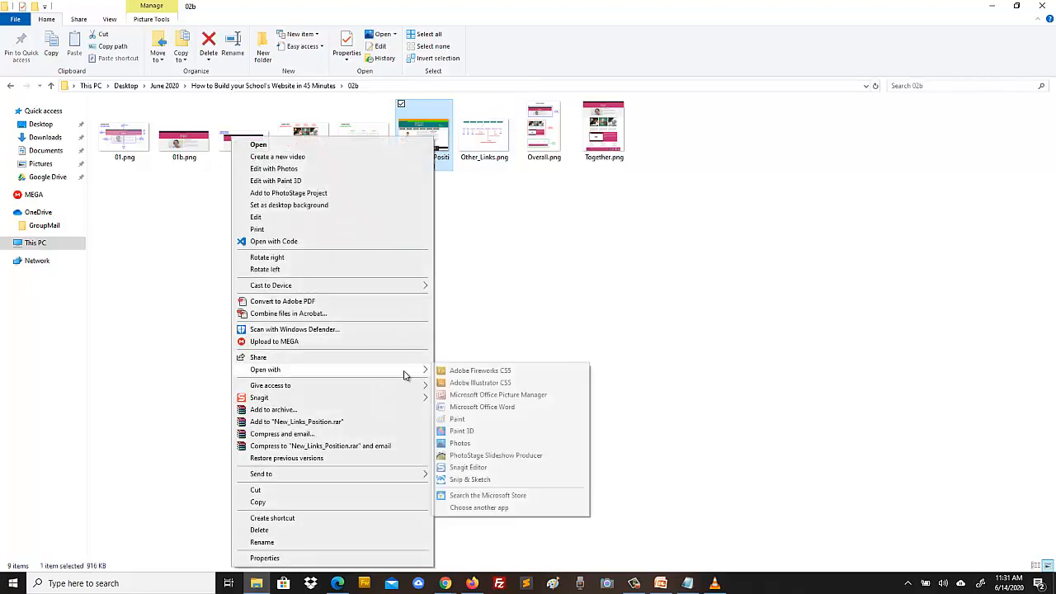
pyautogui.click(503, 395)
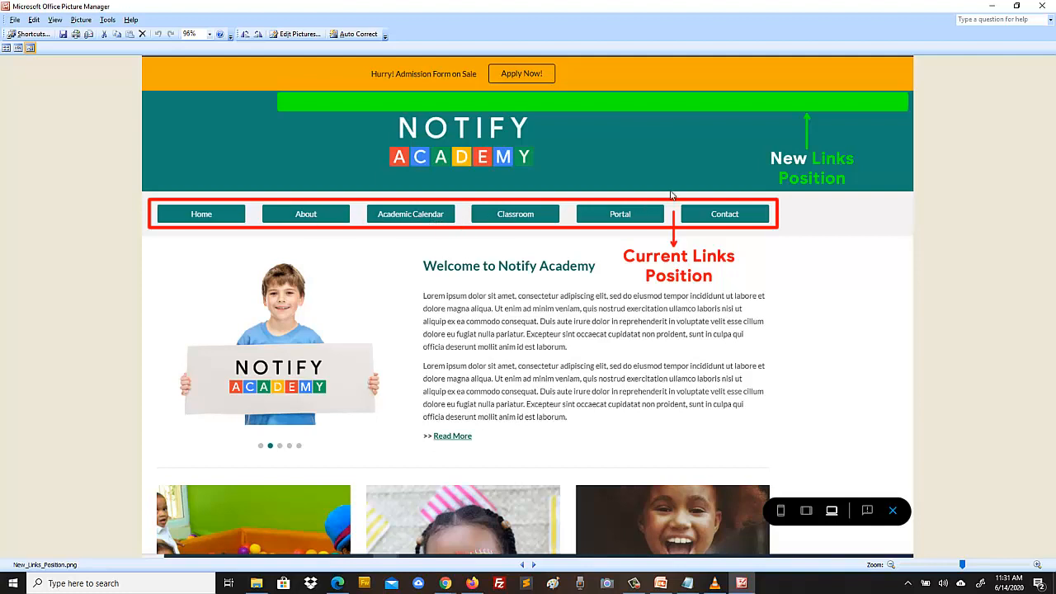
# - View the Other_Links.png site-map diagram, then return to the Notify Academy editor in Chrome
pyautogui.press('Right')
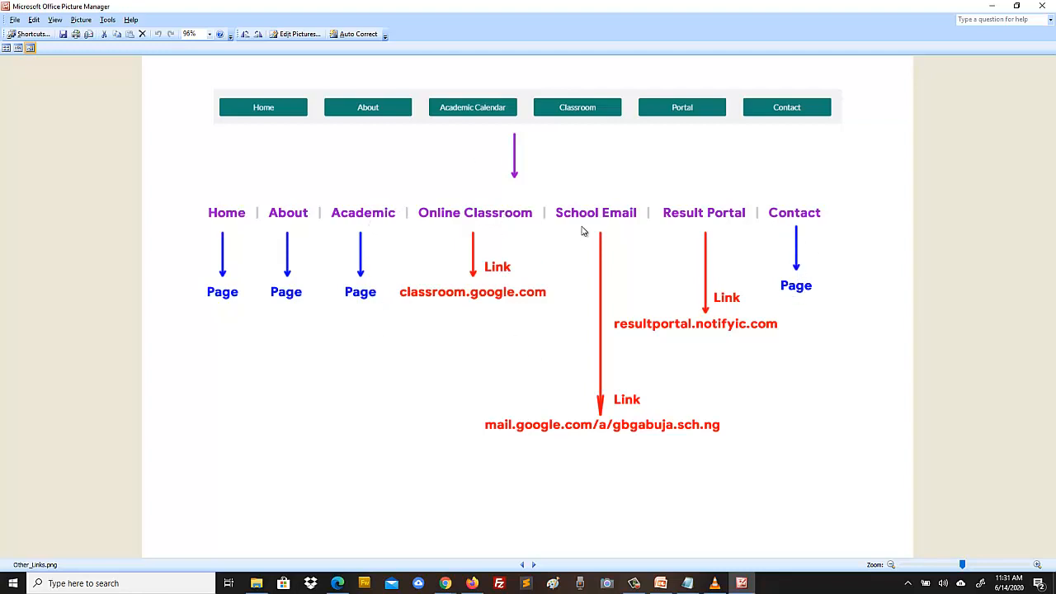
pyautogui.click(445, 583)
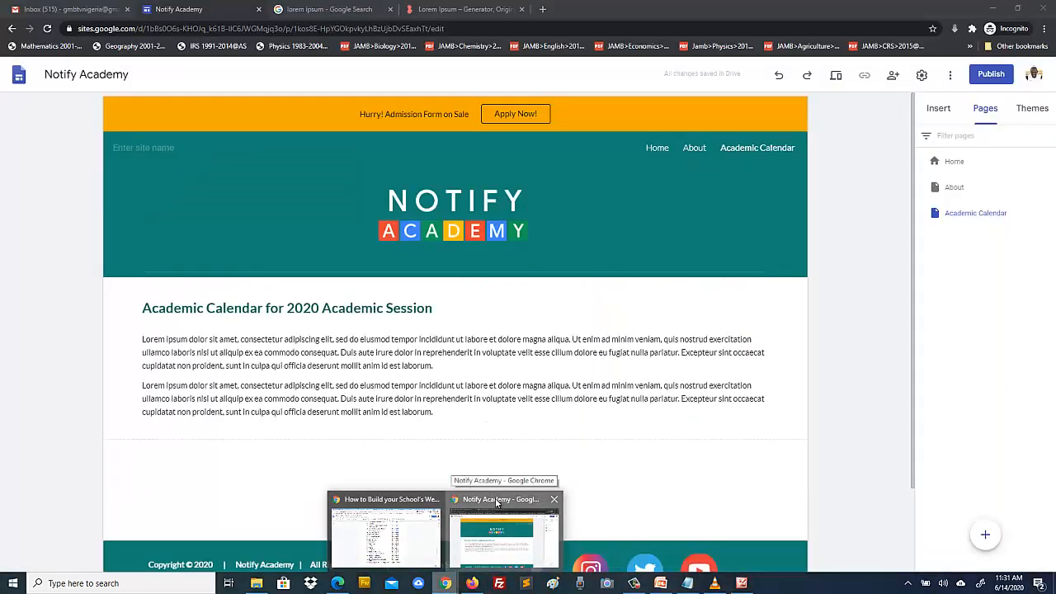
pyautogui.click(496, 499)
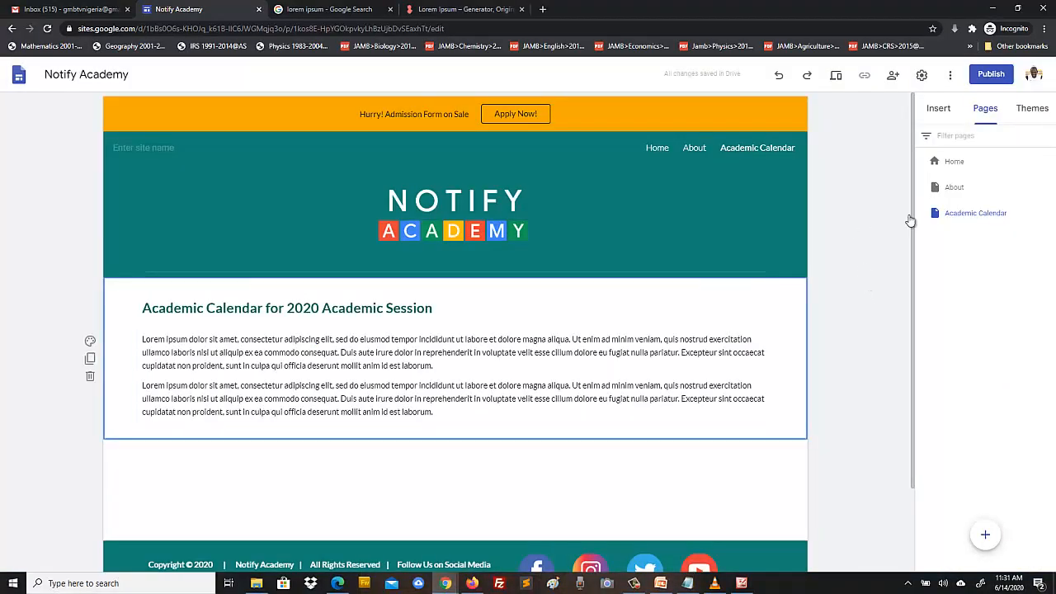
pyautogui.click(743, 586)
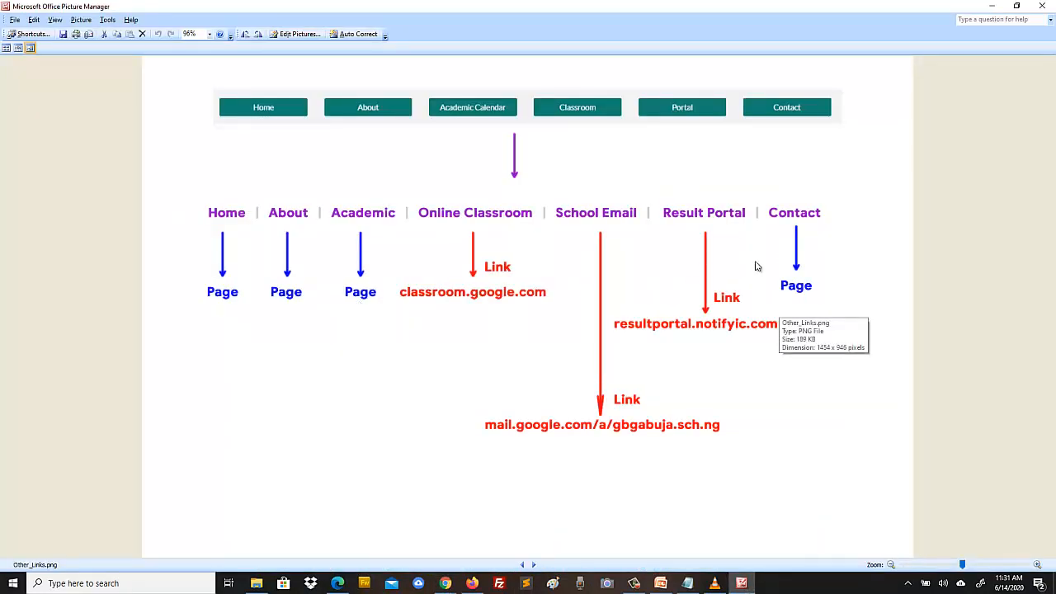
pyautogui.hotkey('alt', 'Tab')
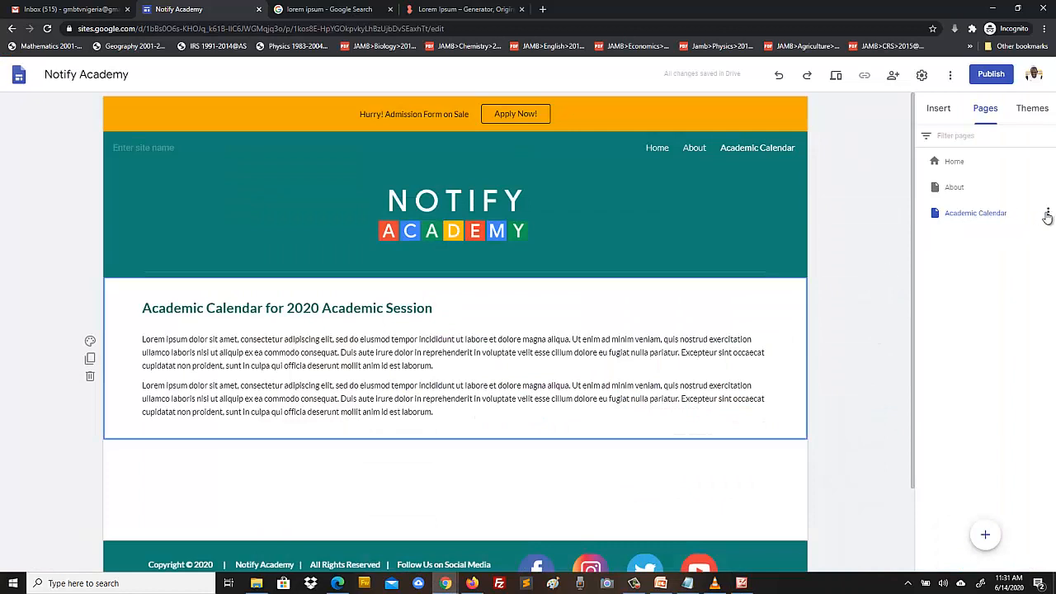
# - Duplicate the Academic Calendar page as a new page named Contact Us
pyautogui.click(1047, 214)
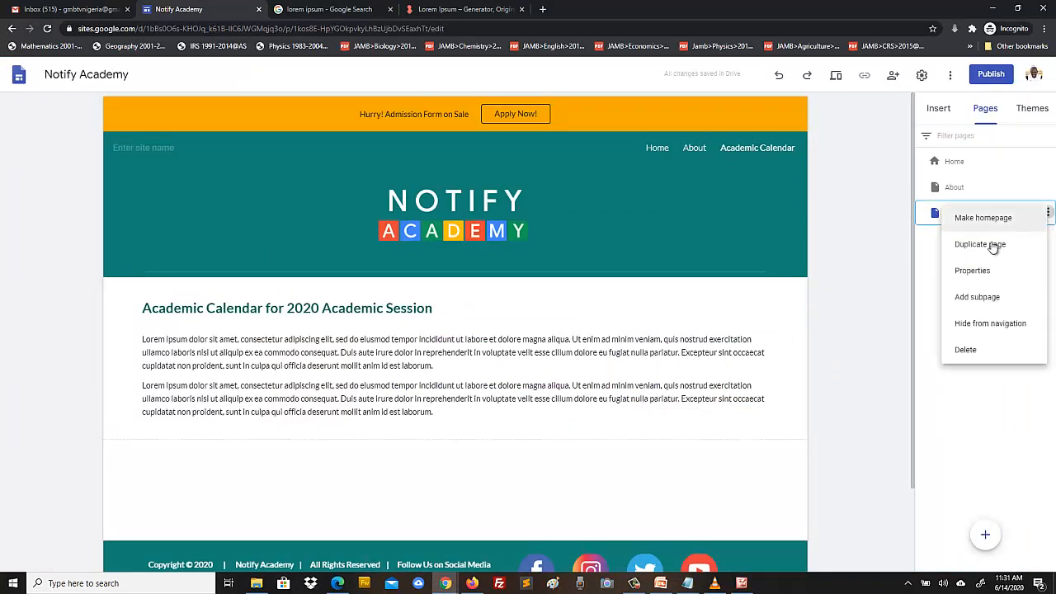
pyautogui.click(990, 249)
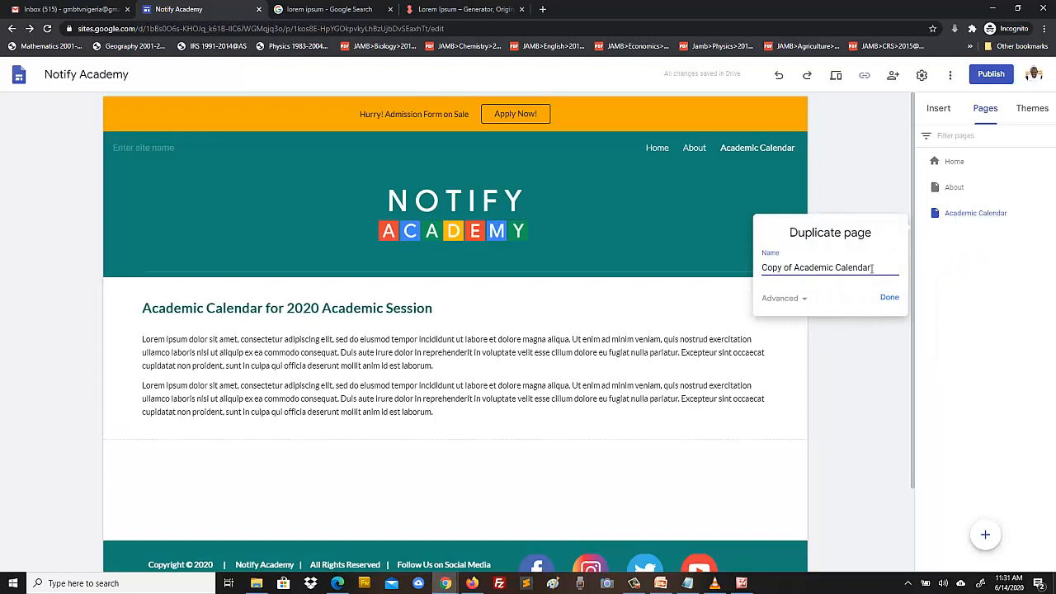
pyautogui.moveTo(874, 266); pyautogui.dragTo(720, 271)
pyautogui.write('Contact Us')
pyautogui.click(888, 298)
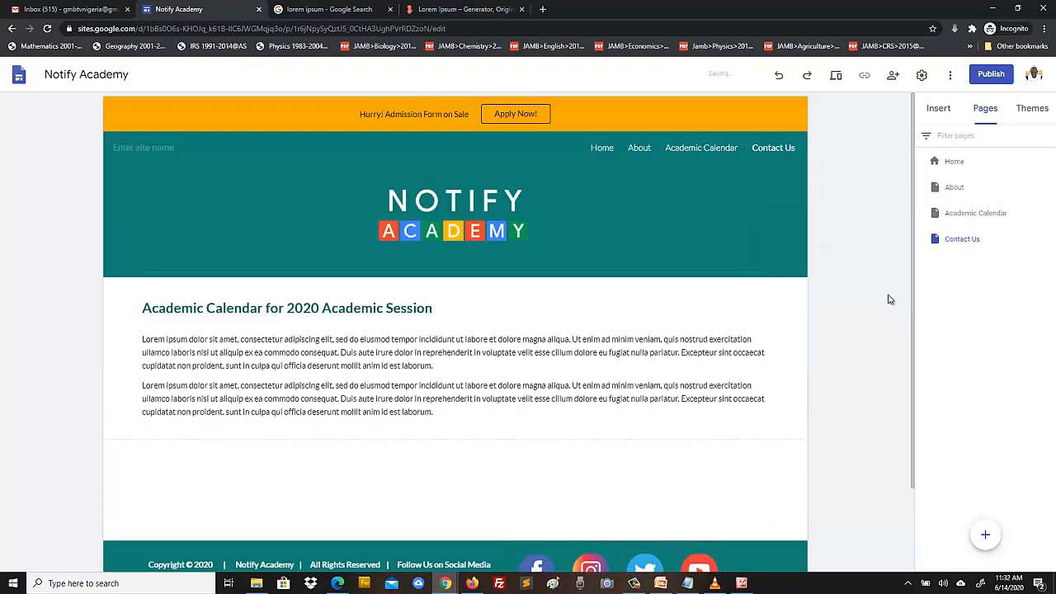
# - Retitle the copied page's heading to 'Contact Us' and preview the site
pyautogui.click(439, 307)
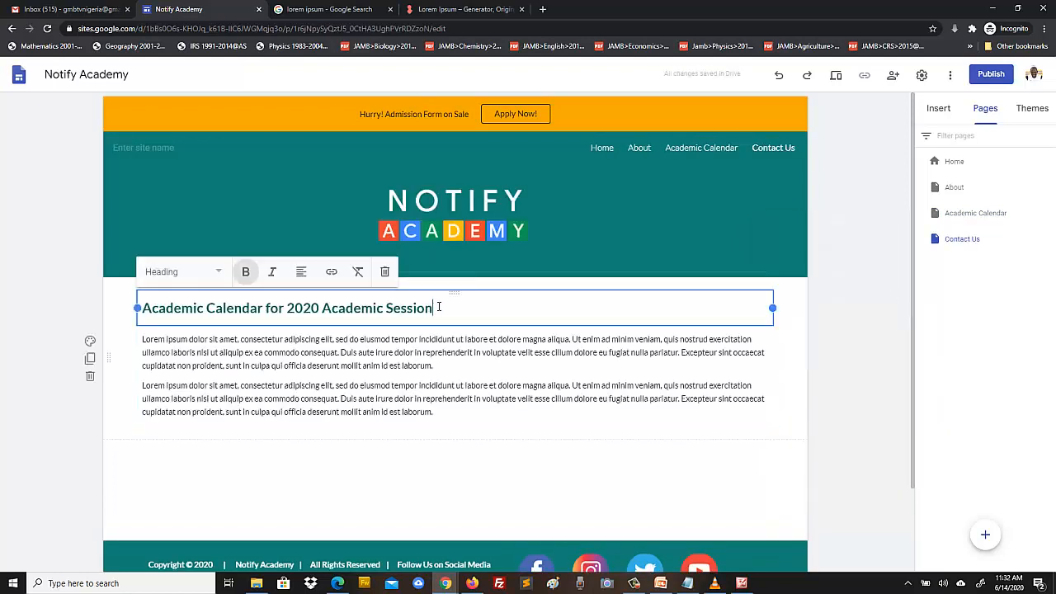
pyautogui.moveTo(446, 308); pyautogui.dragTo(114, 296)
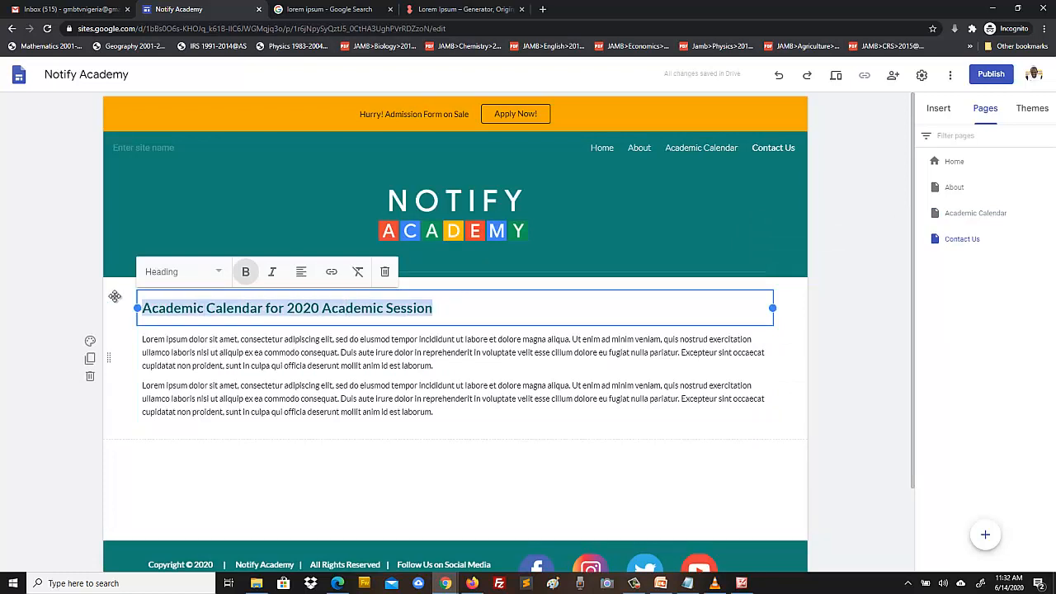
pyautogui.write('Cont')
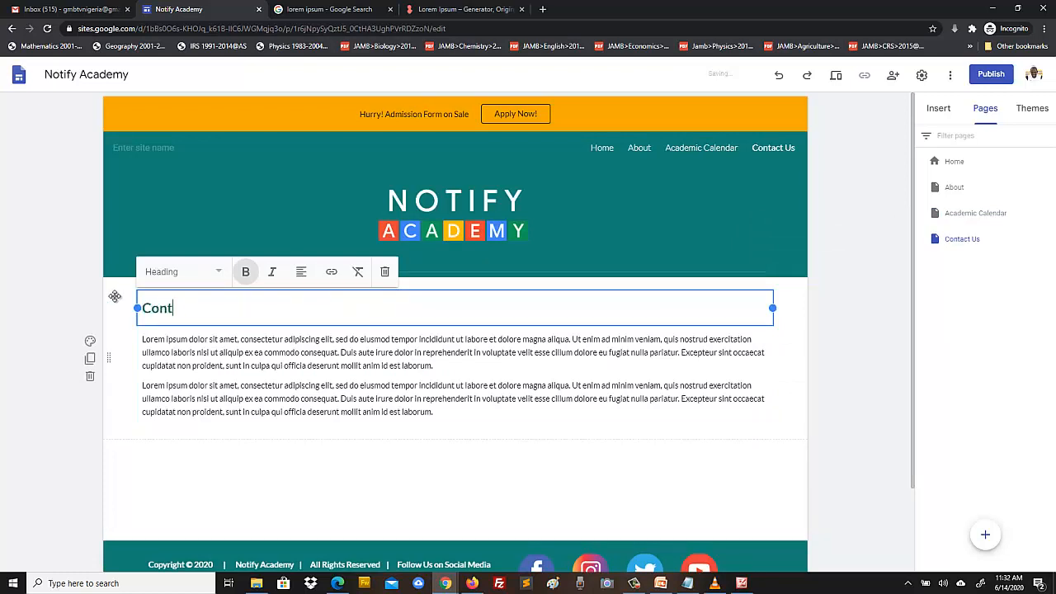
pyautogui.write('act Us')
pyautogui.click(60, 401)
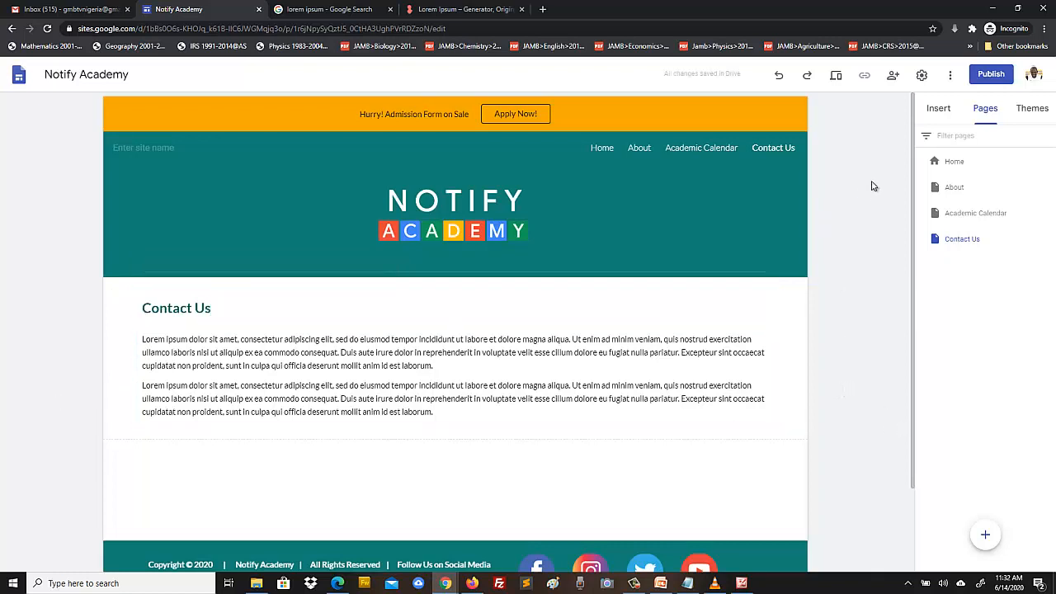
pyautogui.click(837, 76)
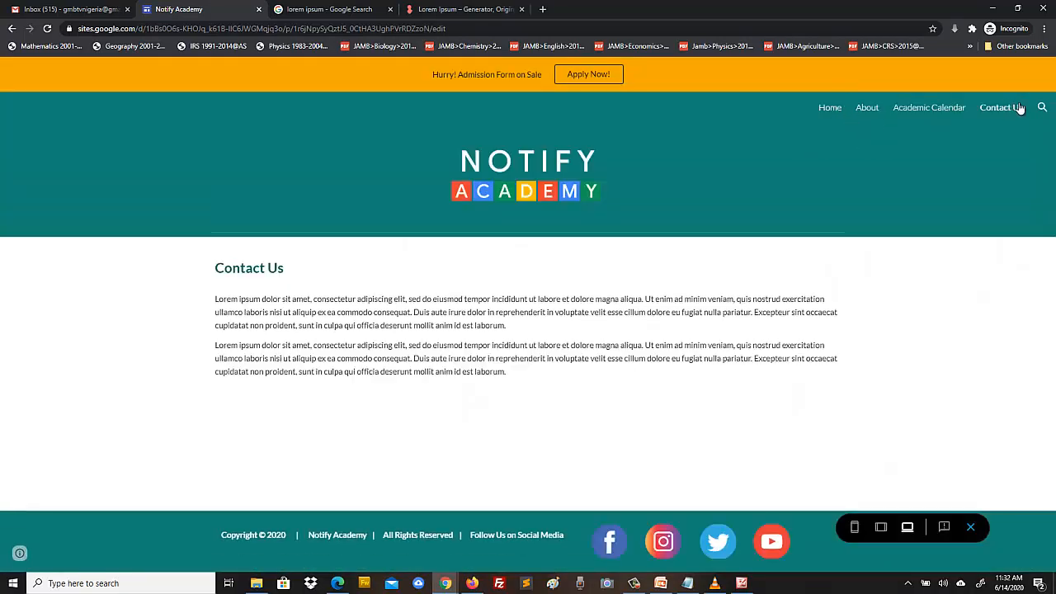
pyautogui.click(830, 109)
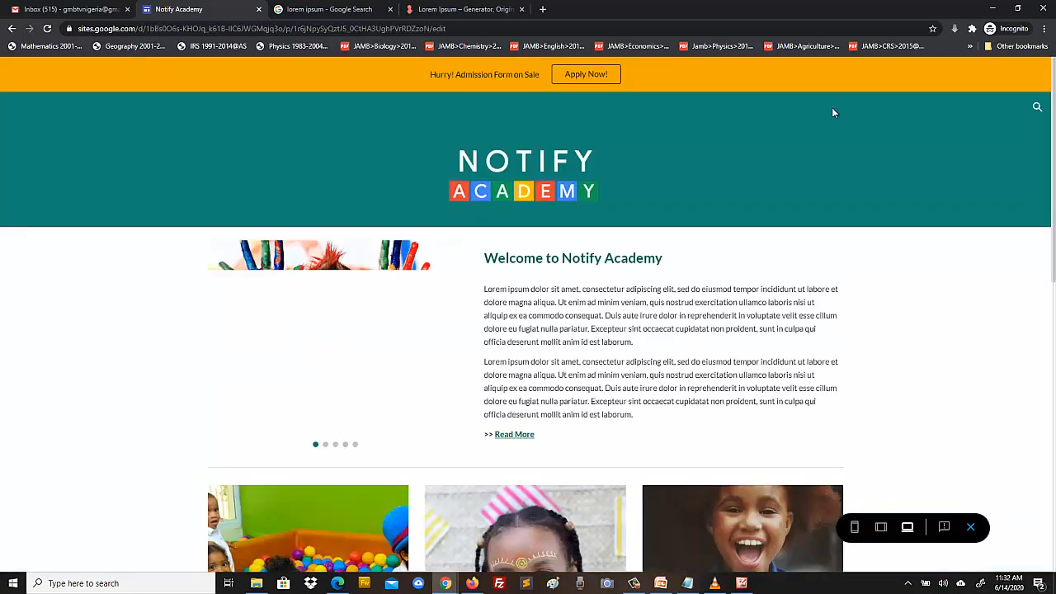
pyautogui.scroll(-10, 989, 300)
pyautogui.scroll(10, 991, 306)
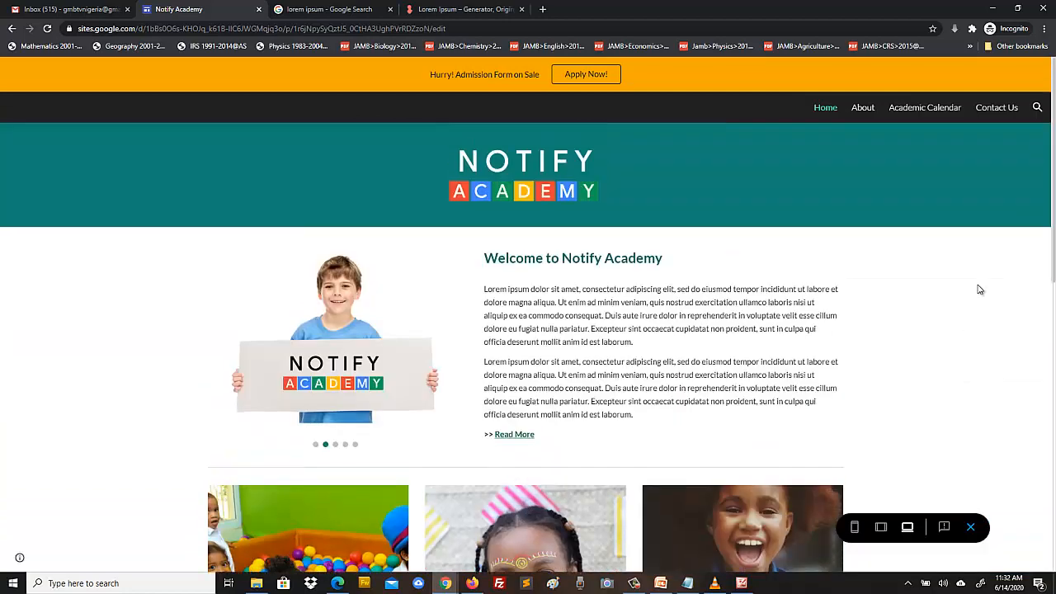
pyautogui.click(863, 109)
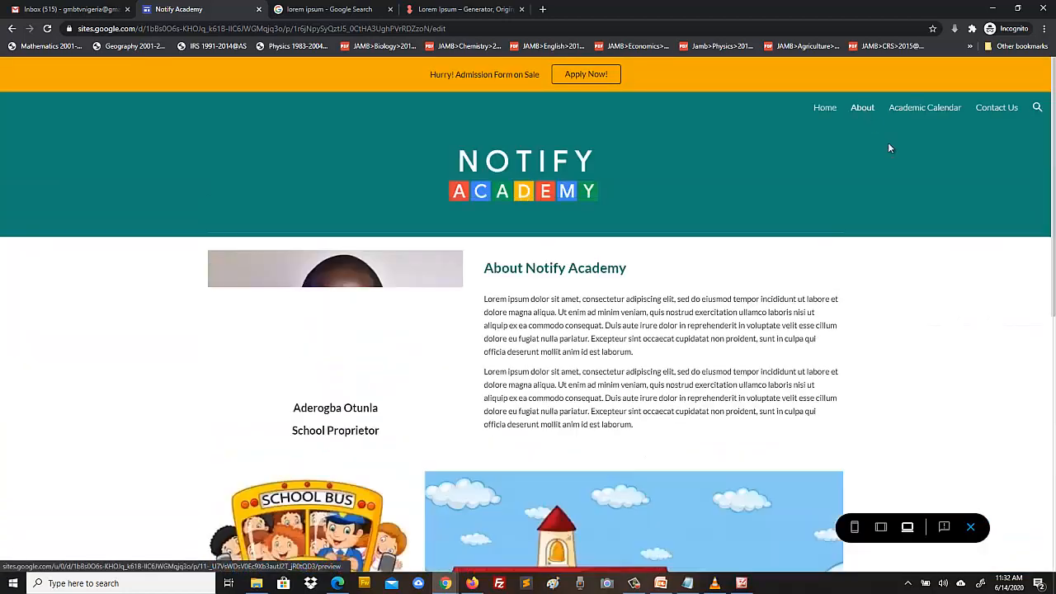
pyautogui.scroll(-5, 961, 289)
pyautogui.scroll(5, 963, 290)
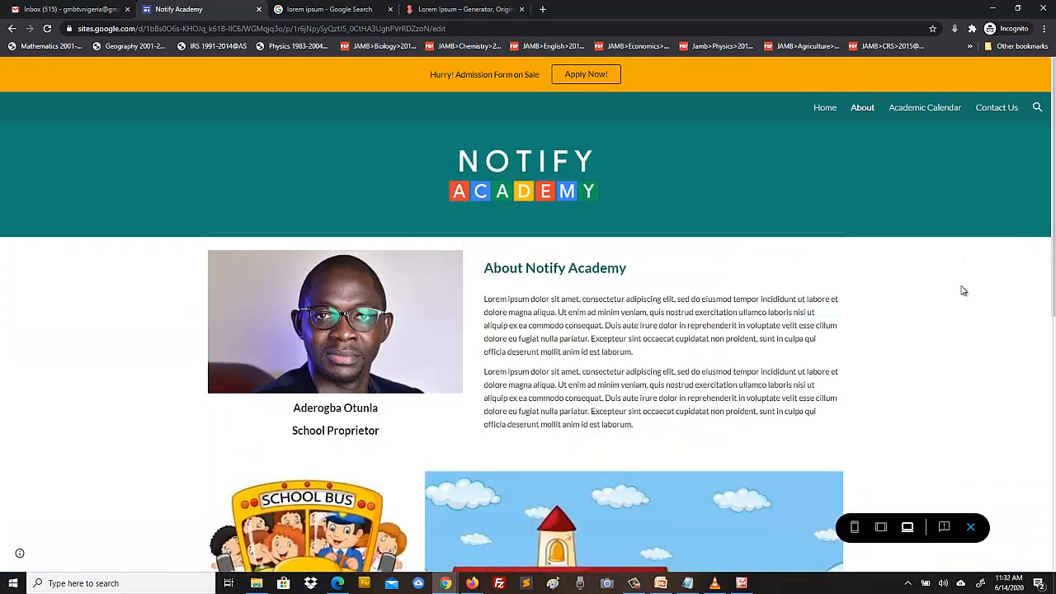
pyautogui.click(922, 110)
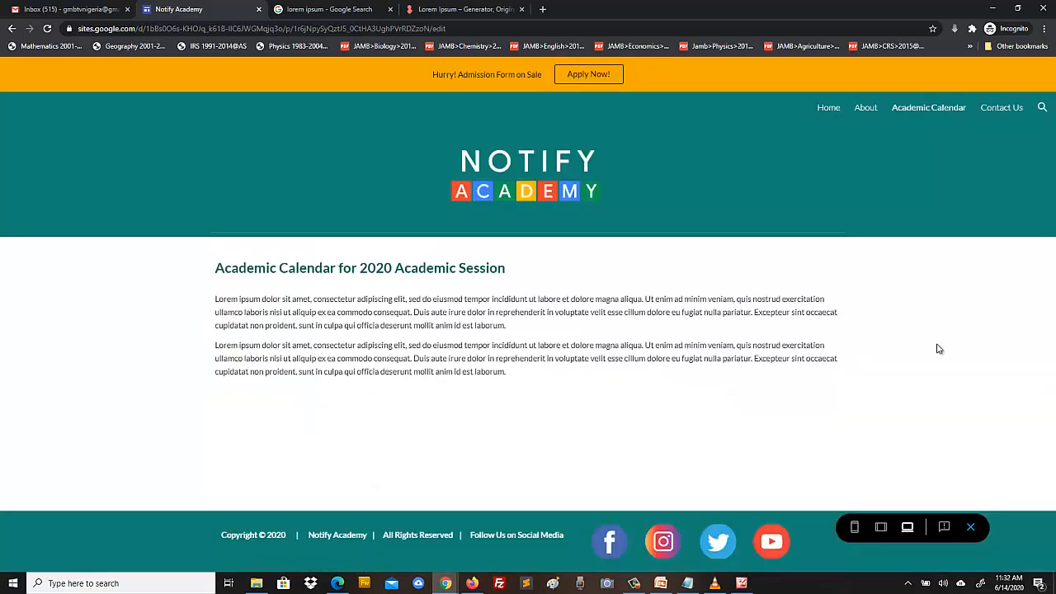
pyautogui.click(995, 111)
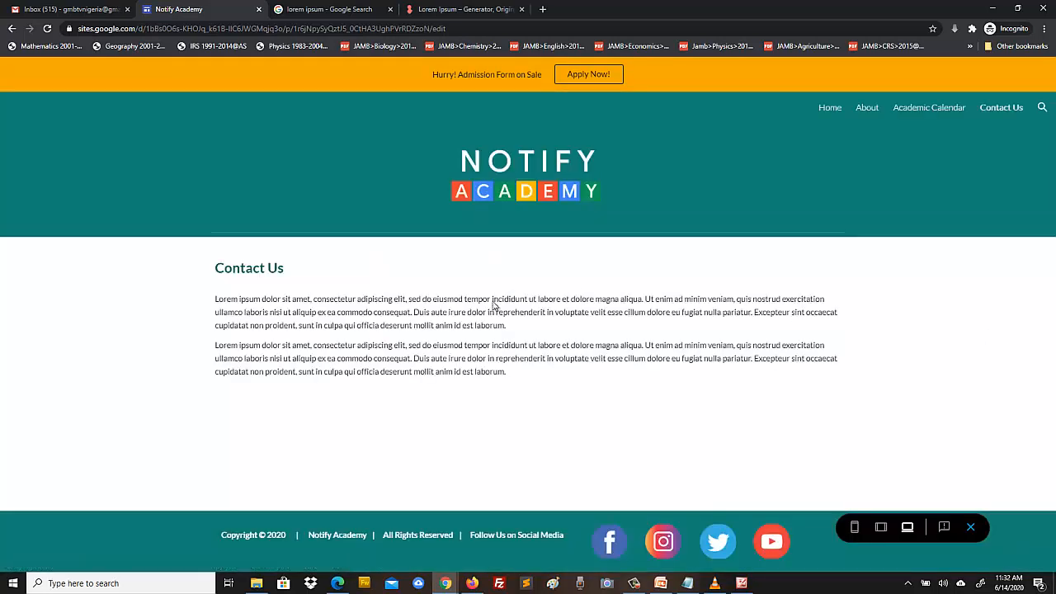
pyautogui.click(970, 527)
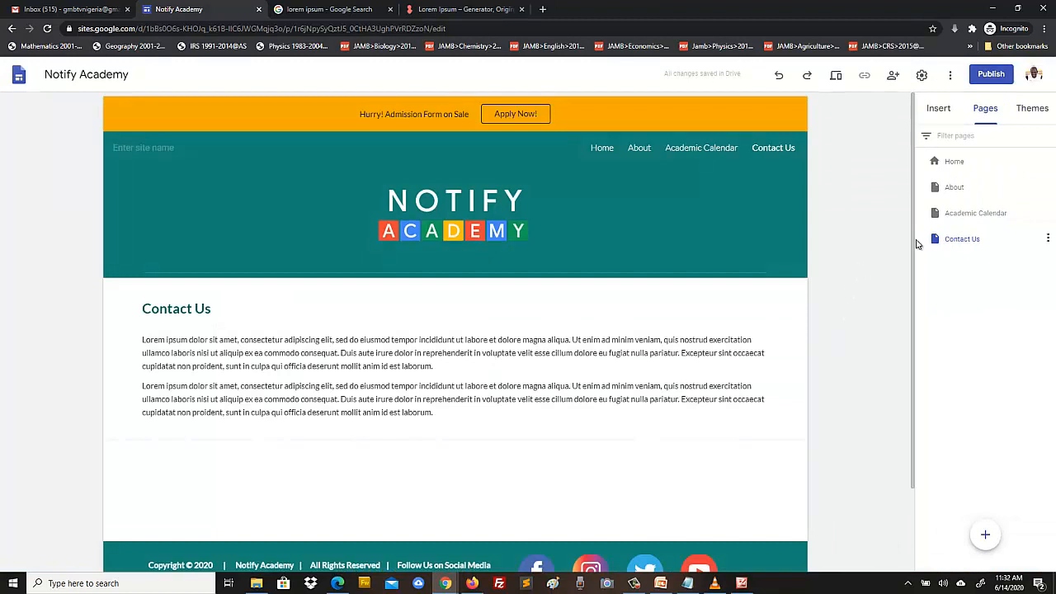
pyautogui.click(742, 583)
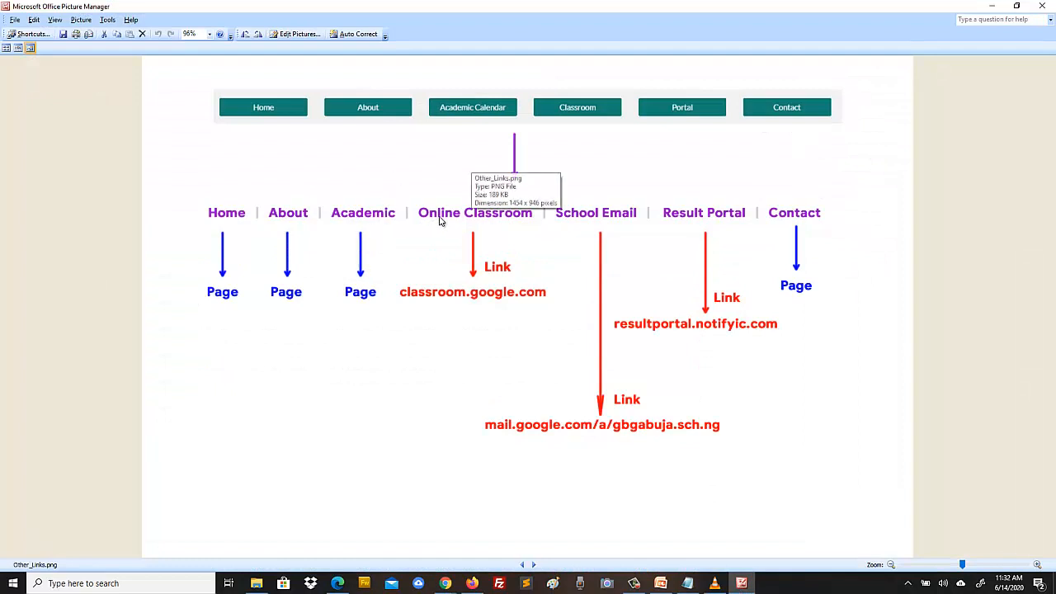
# - Leave the Picture Manager site map and bring back the Notify Academy Chrome window
pyautogui.moveTo(747, 590)
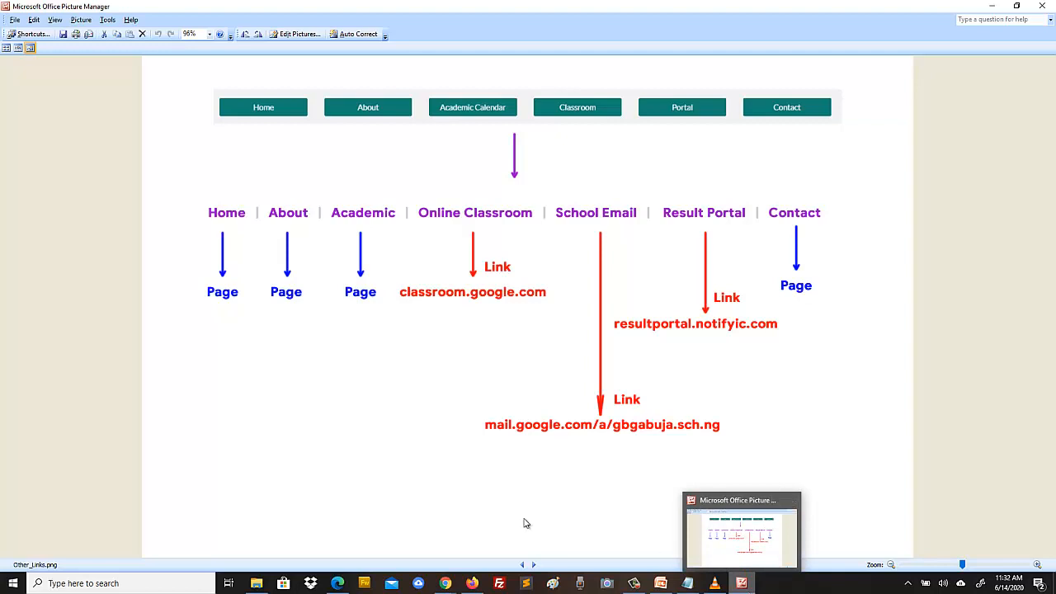
pyautogui.click(446, 583)
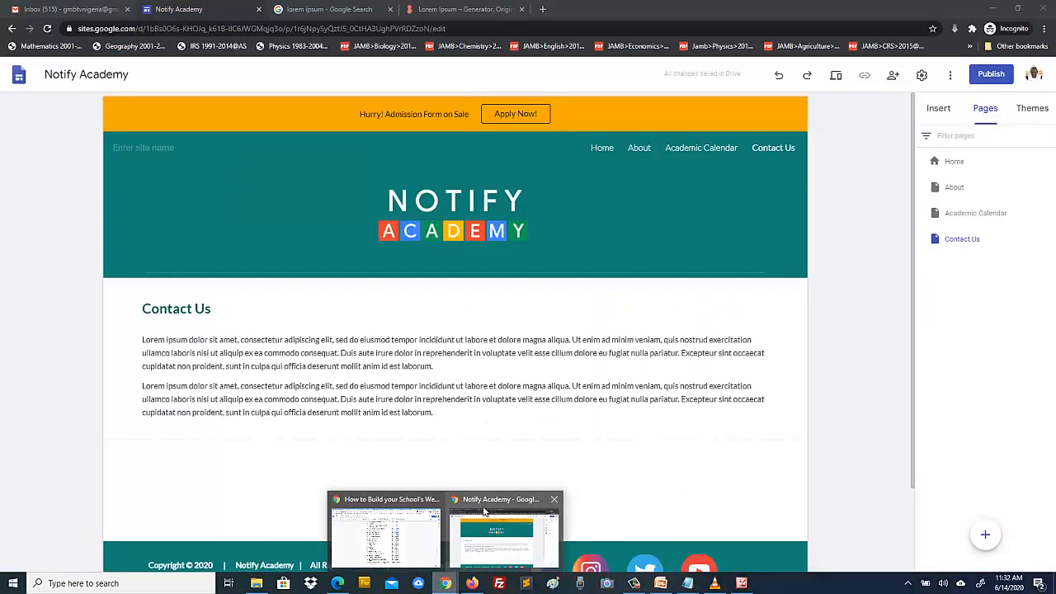
# - Add a new navigation link in the Pages panel named 'Online Class', address left empty
pyautogui.click(487, 507)
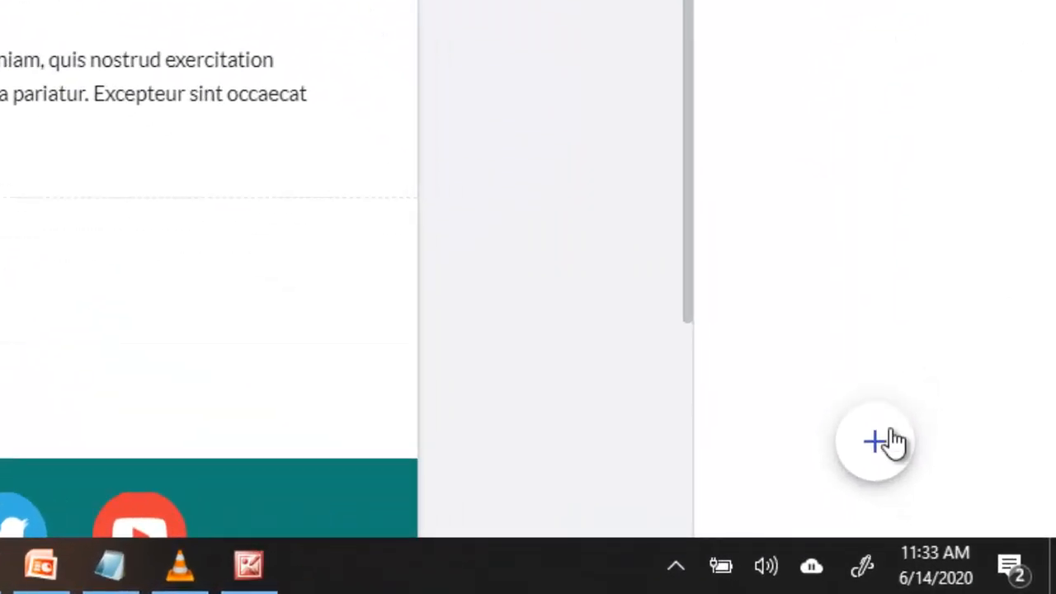
pyautogui.moveTo(943, 500)
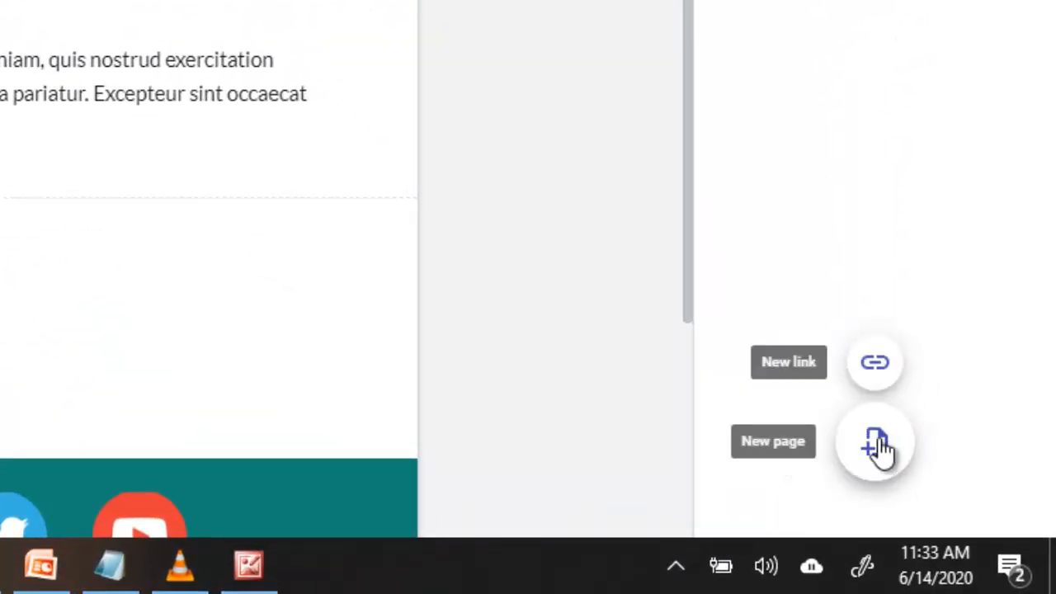
pyautogui.moveTo(876, 445)
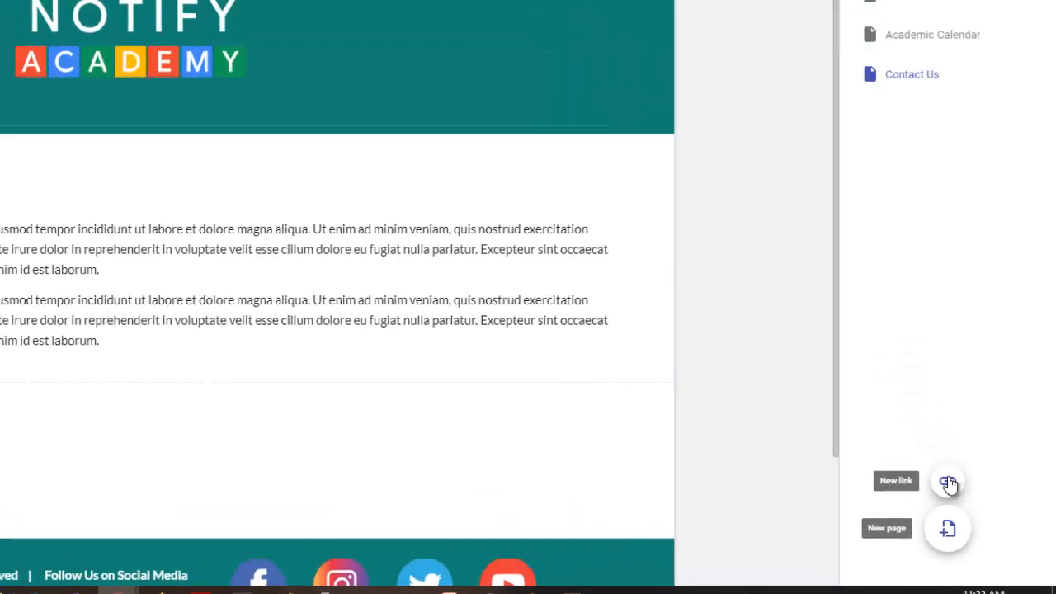
pyautogui.click(949, 482)
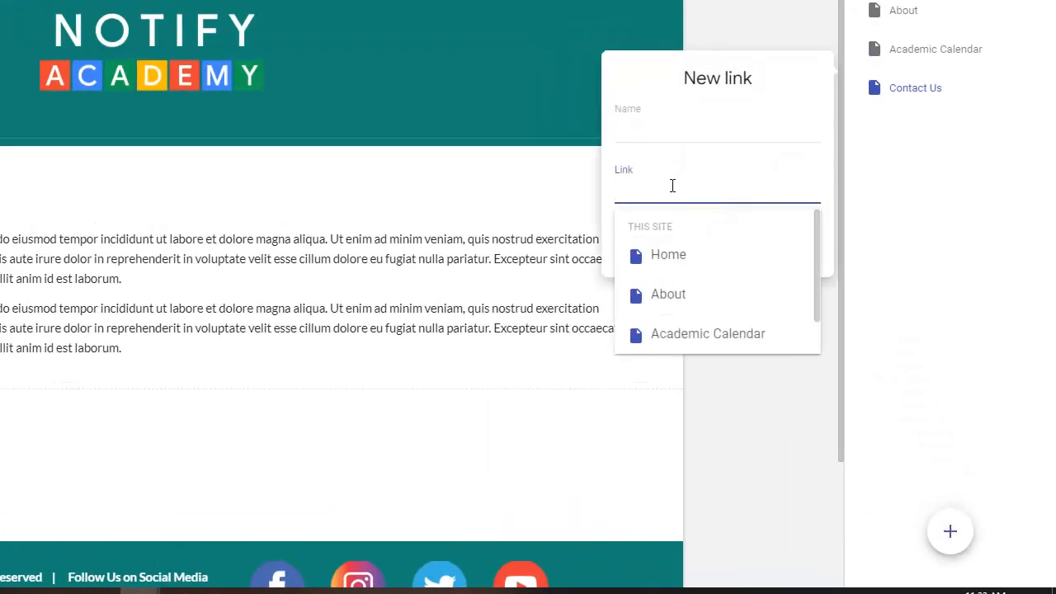
pyautogui.click(616, 169)
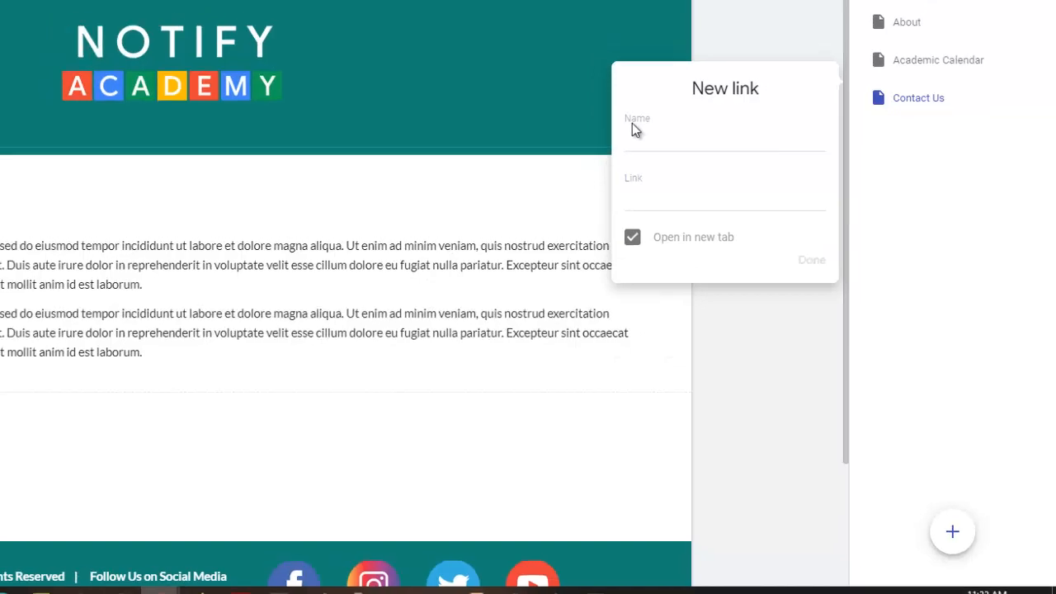
pyautogui.click(631, 128)
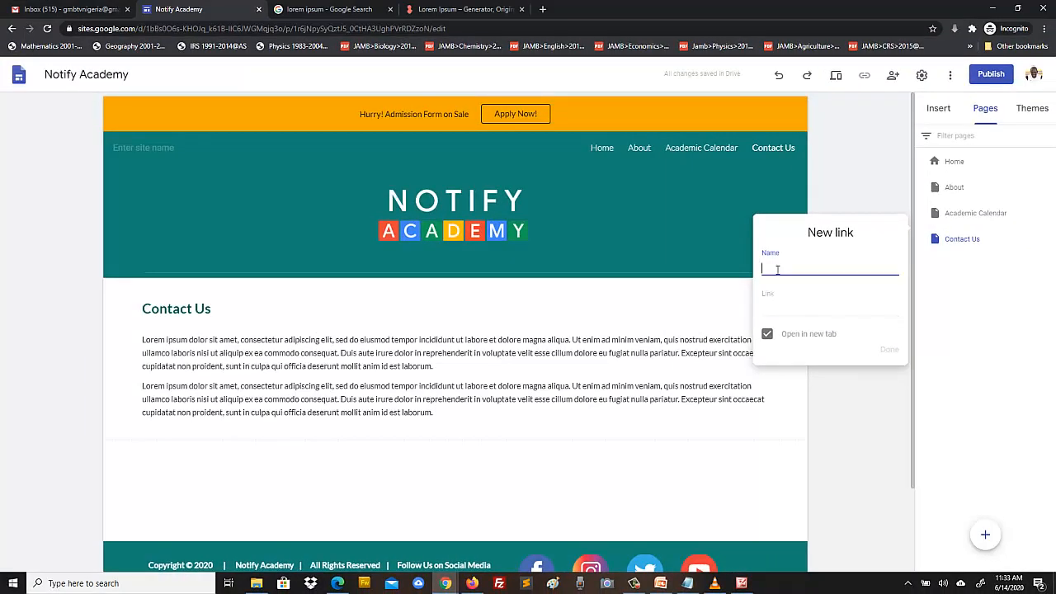
pyautogui.write('Online C')
pyautogui.write('lass')
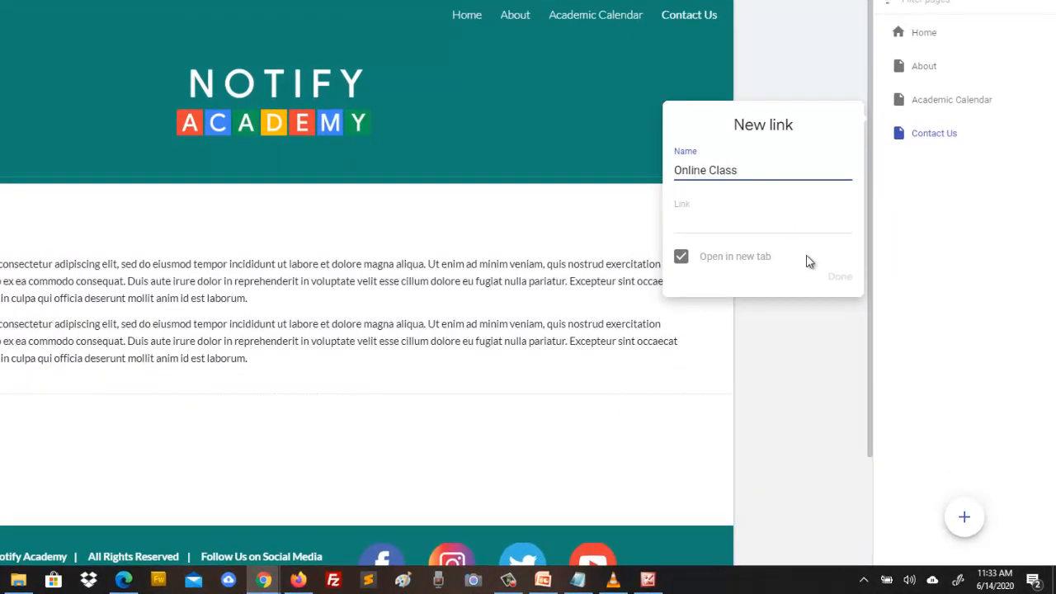
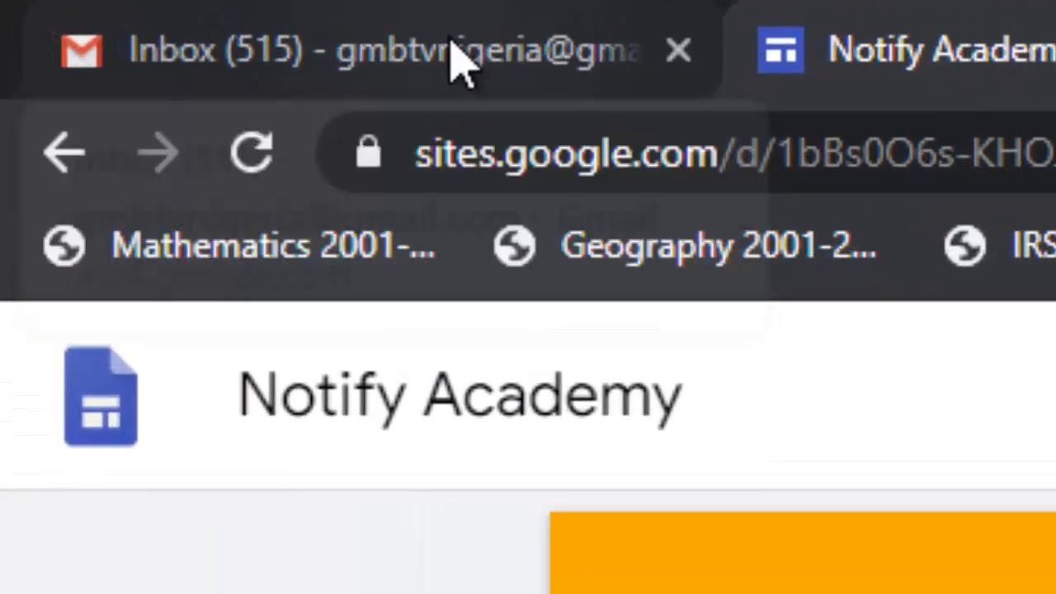
# - From Gmail's Google apps grid, copy the Classroom app's link address
pyautogui.click(450, 38)
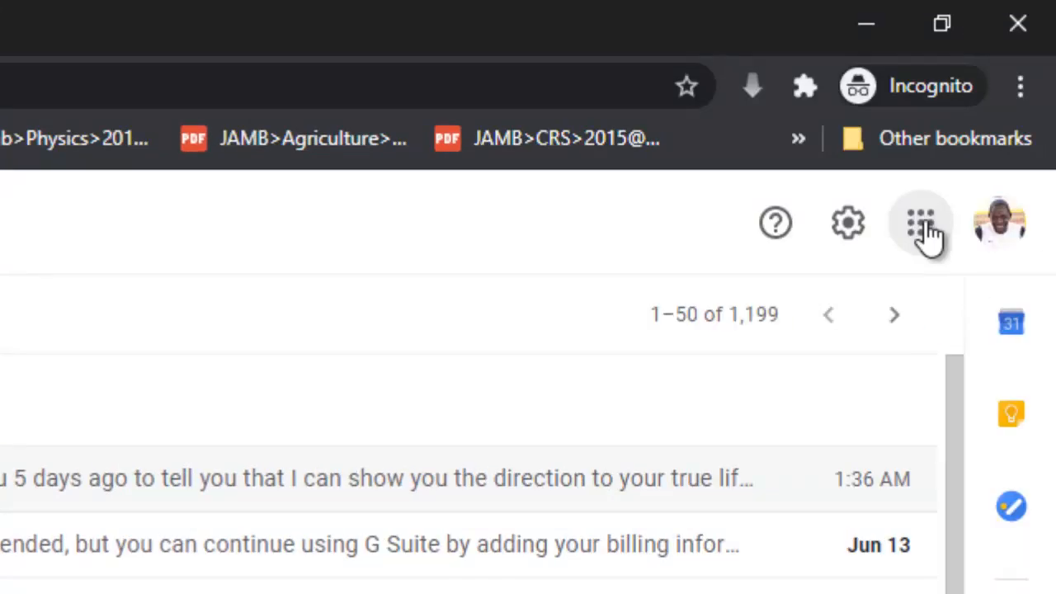
pyautogui.click(923, 229)
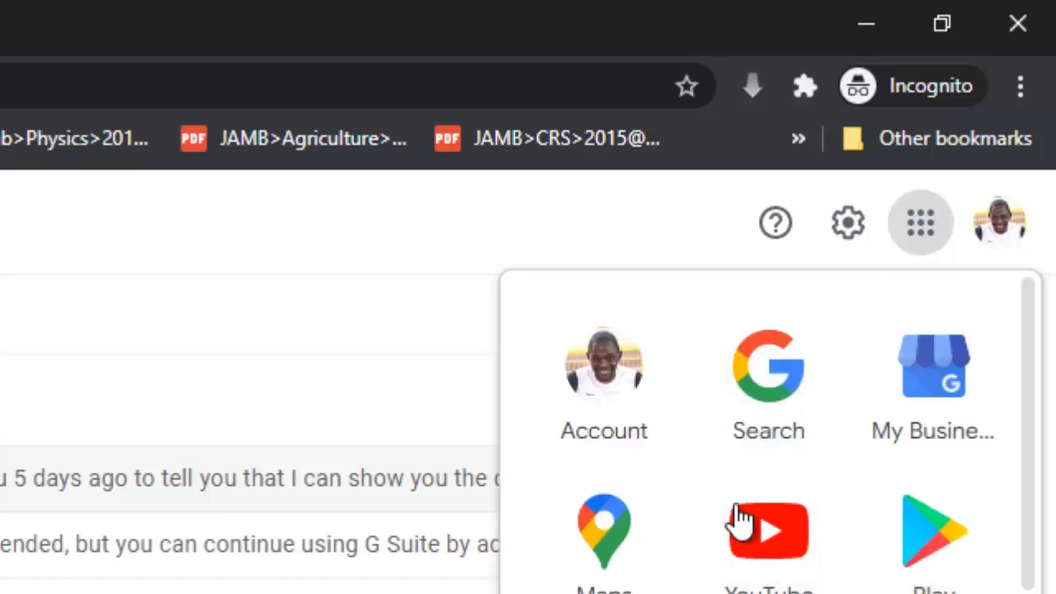
pyautogui.scroll(-2, 1030, 429)
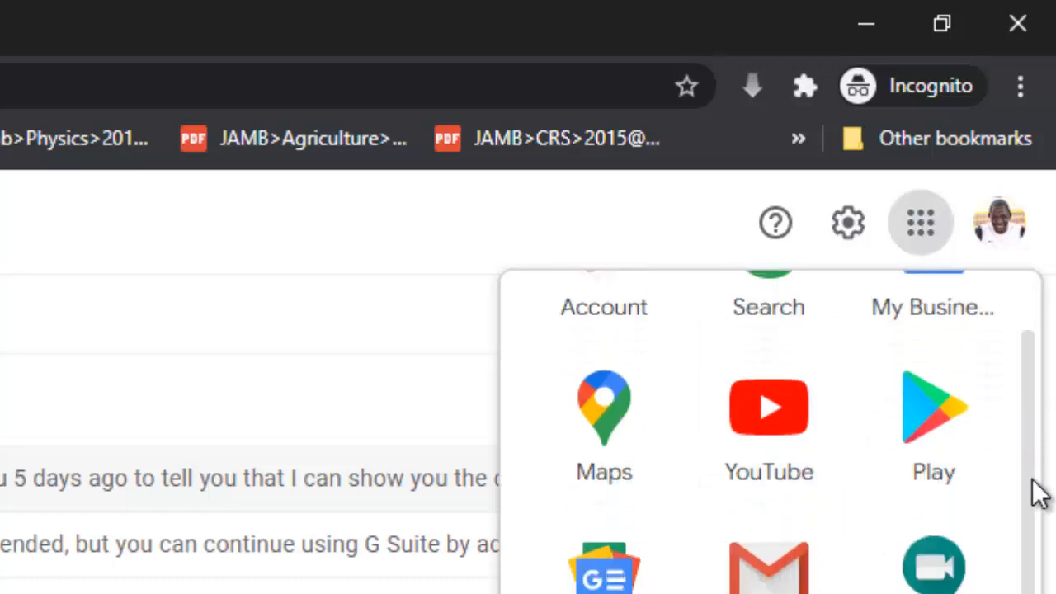
pyautogui.scroll(-8, 1033, 489)
pyautogui.scroll(-1, 759, 433)
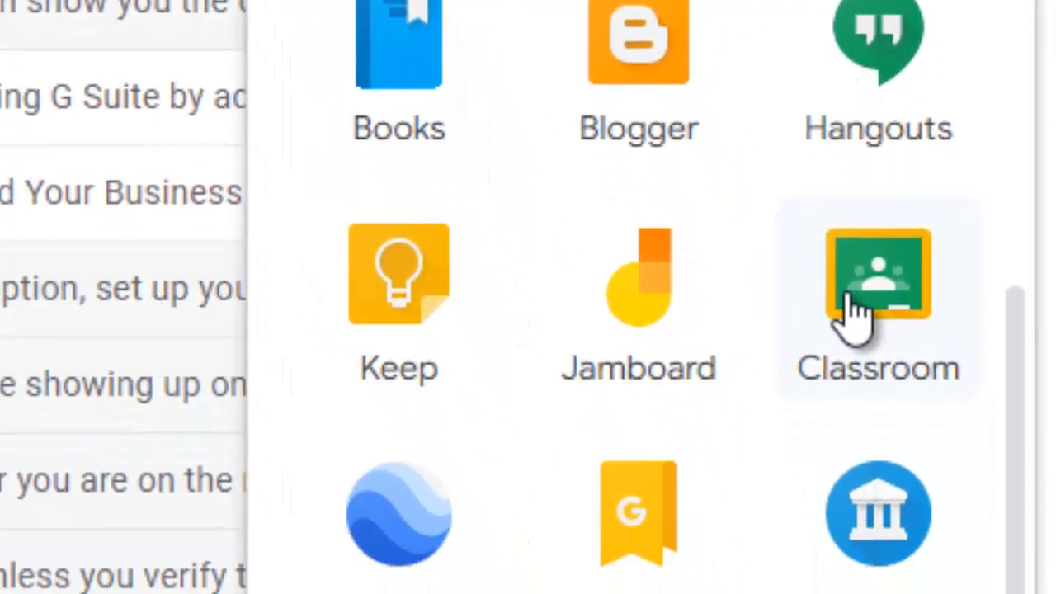
pyautogui.rightClick(851, 308)
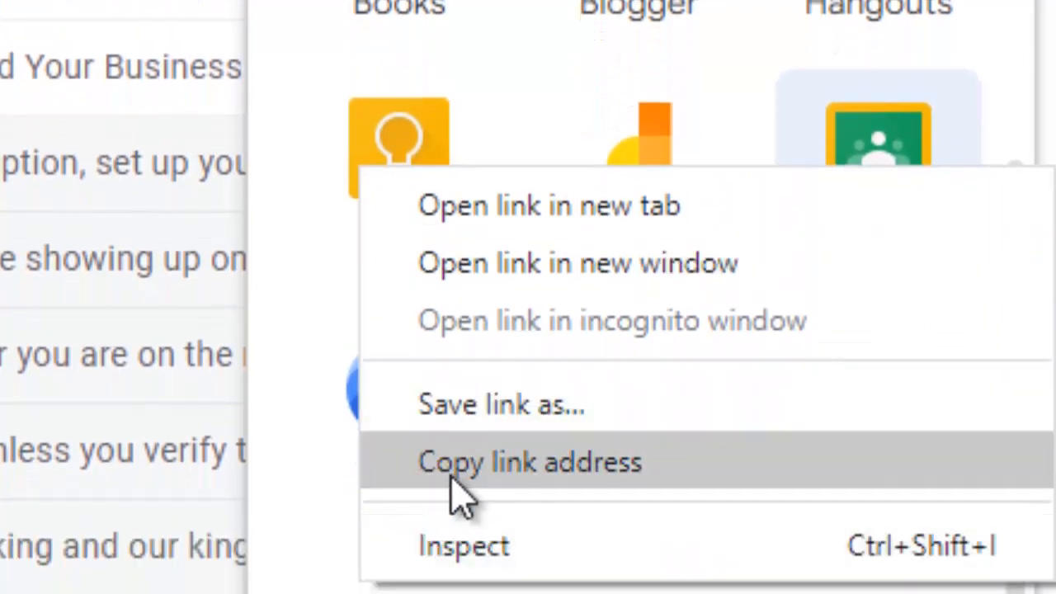
pyautogui.click(632, 483)
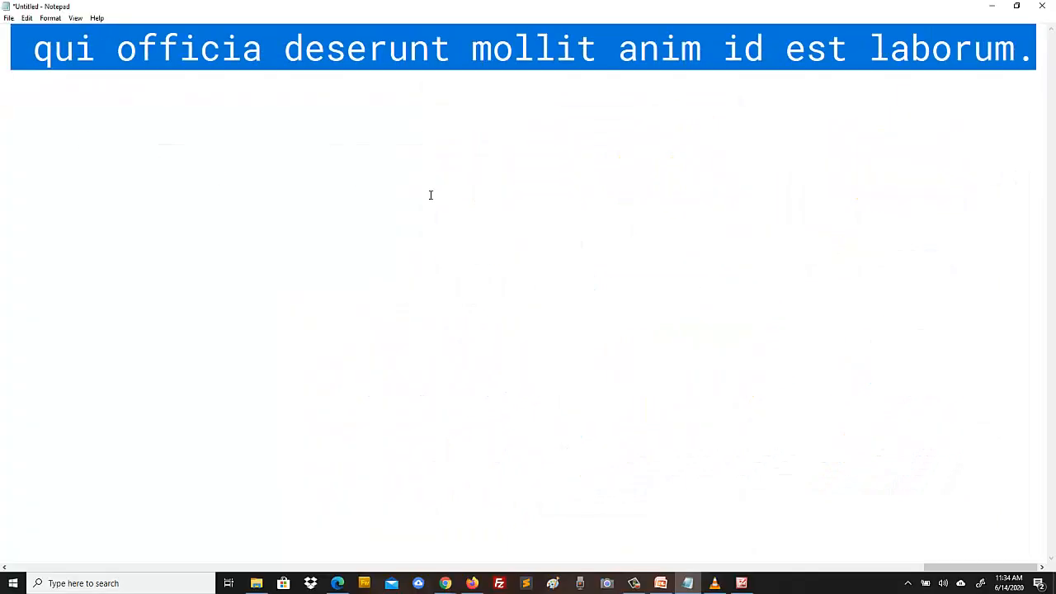
pyautogui.hotkey('ctrl', 'v')
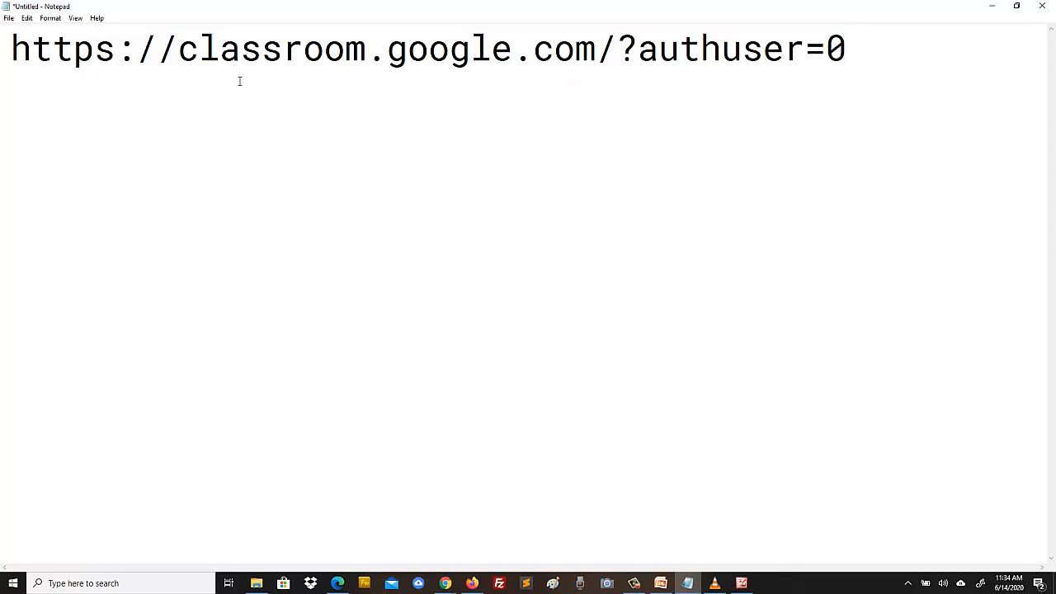
pyautogui.moveTo(624, 48); pyautogui.dragTo(876, 48)
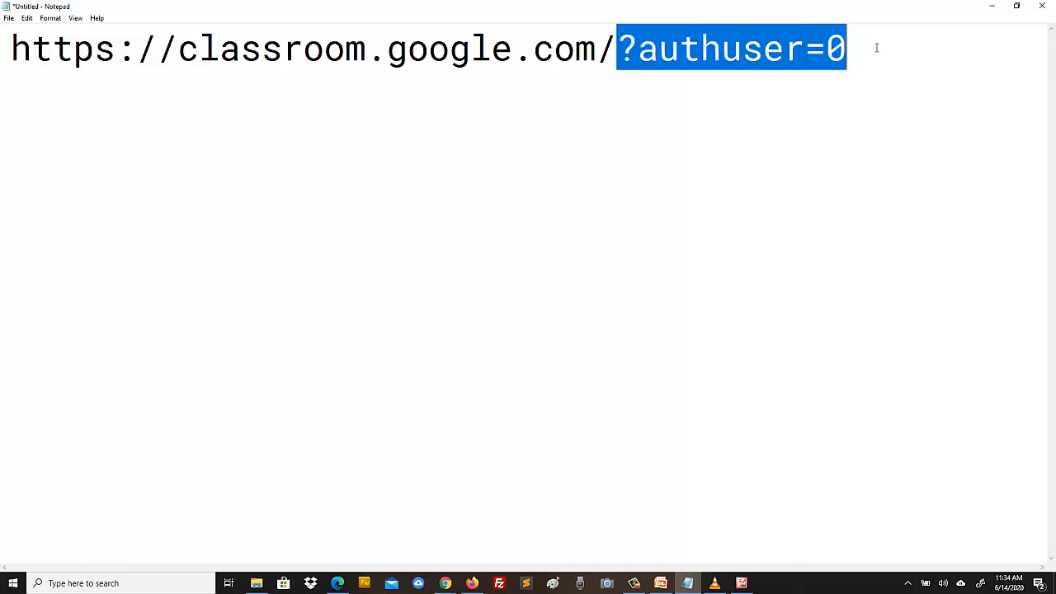
pyautogui.press('BackSpace')
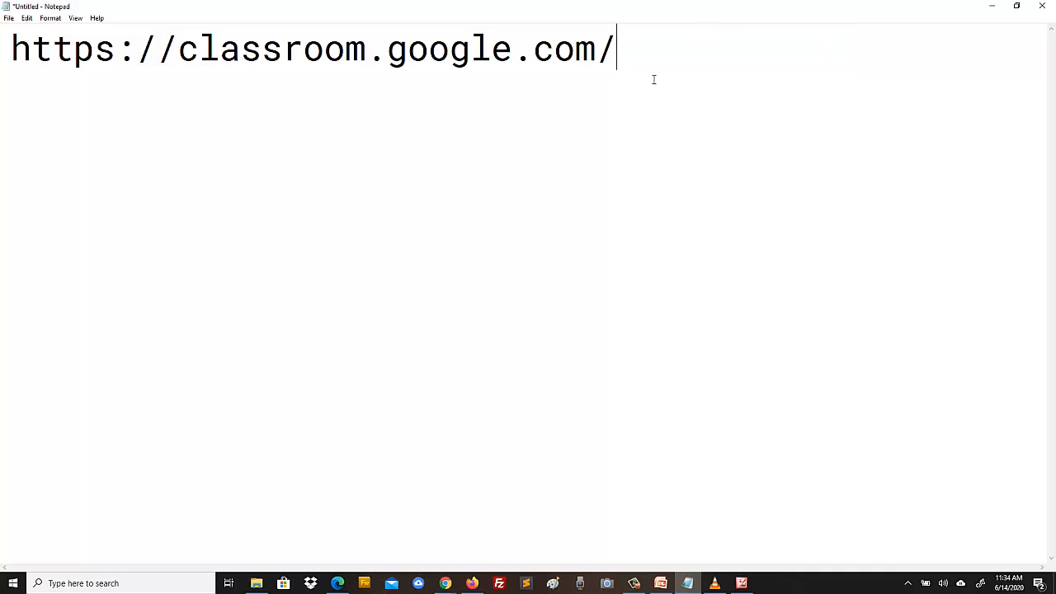
pyautogui.hotkey('ctrl', 'a')
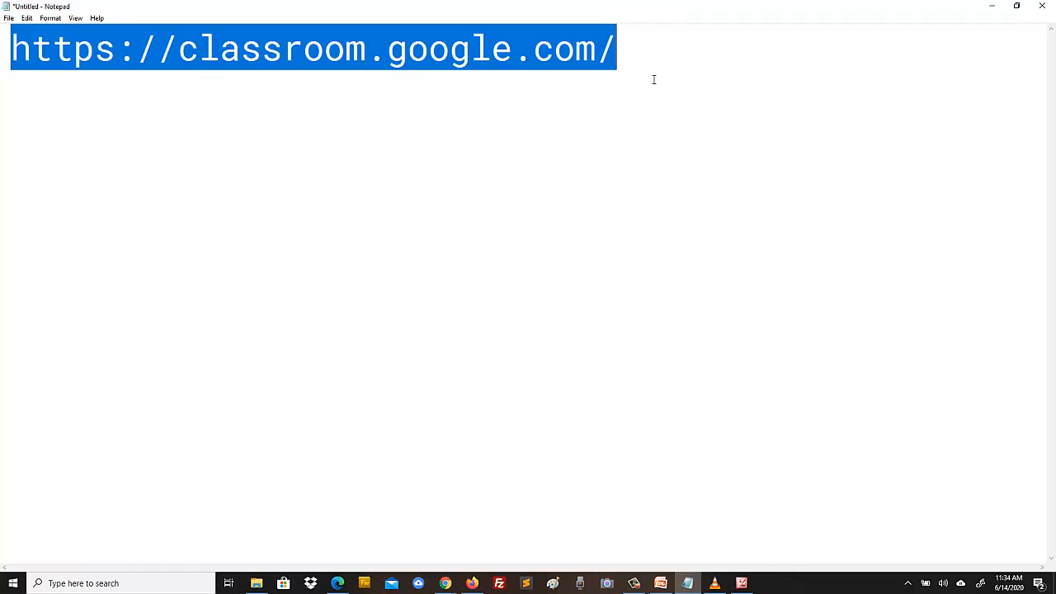
pyautogui.click(446, 586)
pyautogui.click(493, 505)
pyautogui.click(320, 12)
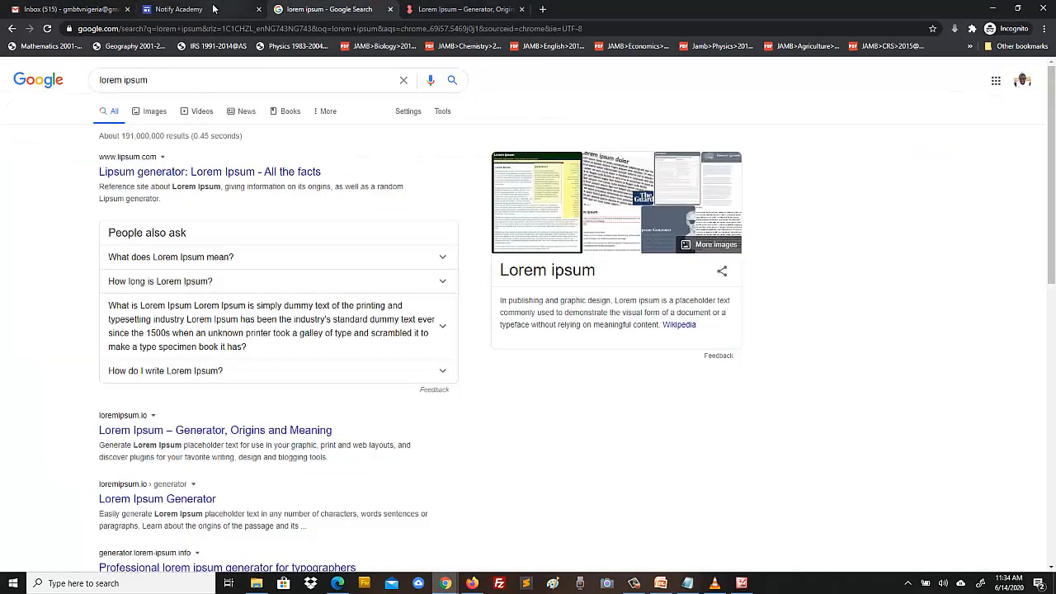
pyautogui.click(215, 8)
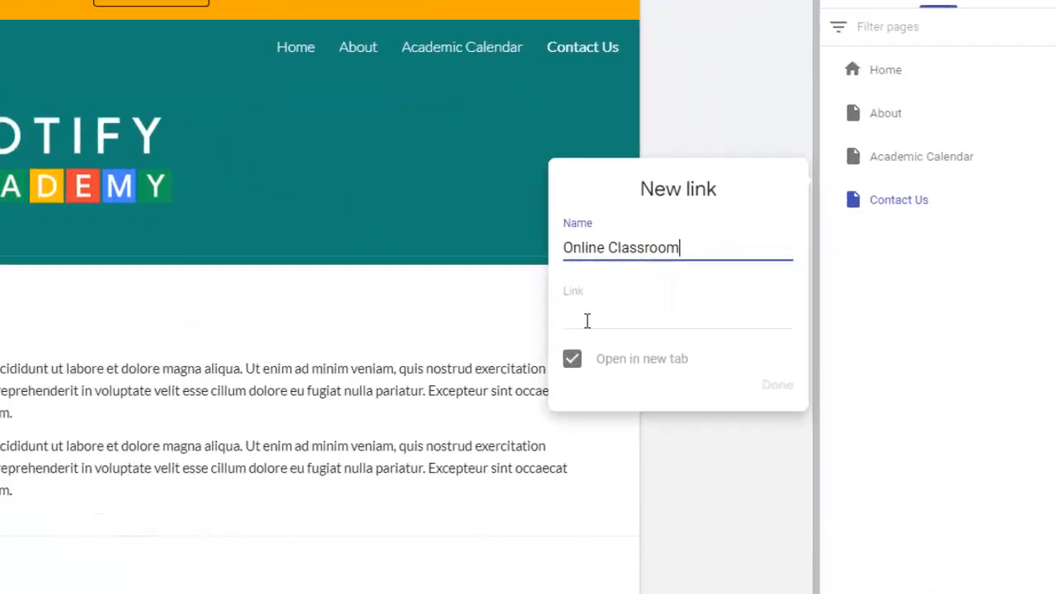
pyautogui.click(775, 310)
pyautogui.hotkey('ctrl', 'v')
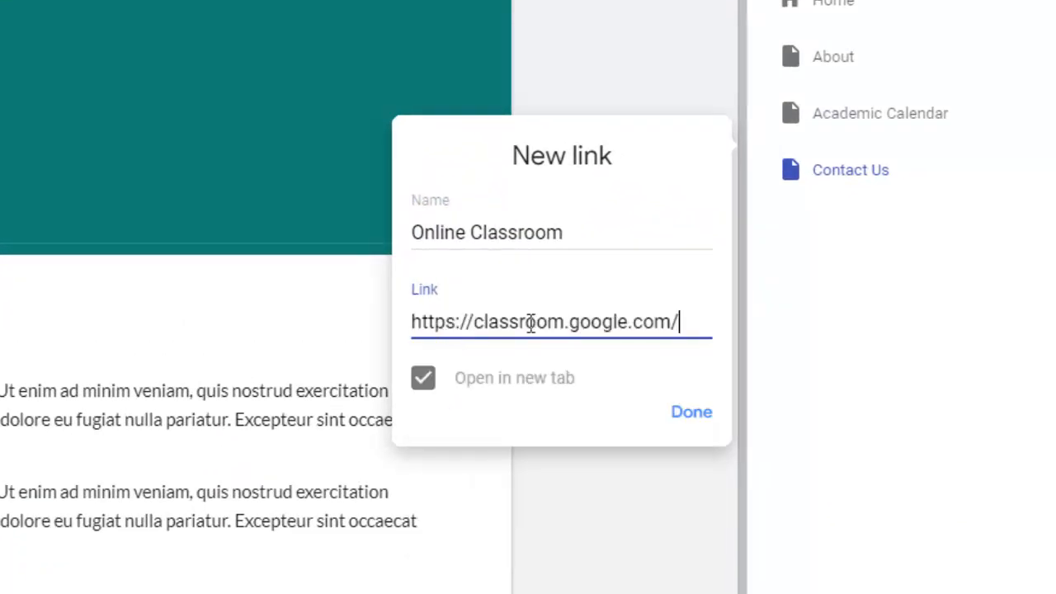
pyautogui.click(424, 385)
pyautogui.click(426, 394)
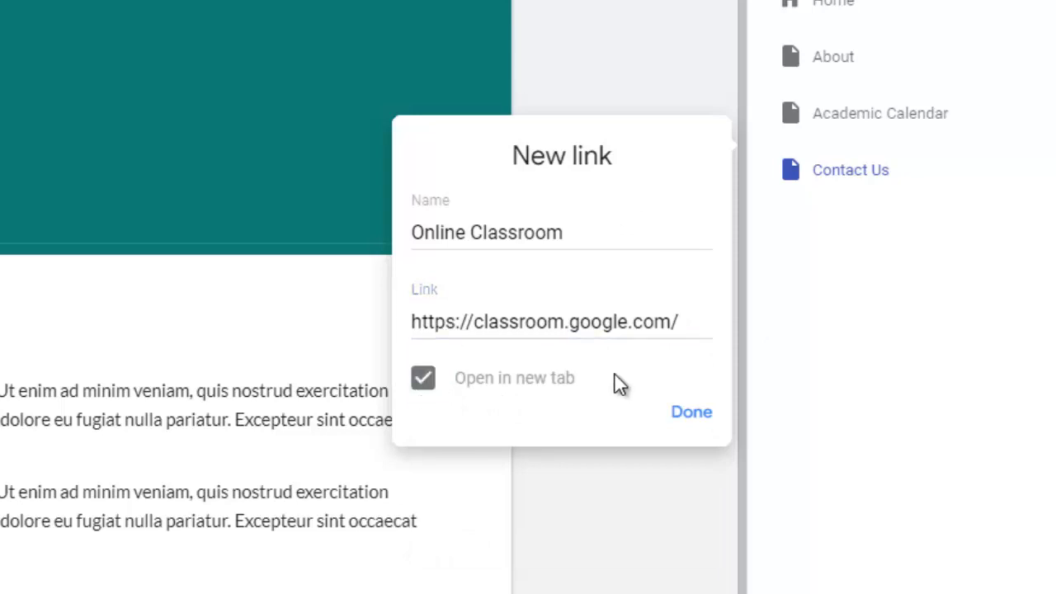
pyautogui.click(693, 414)
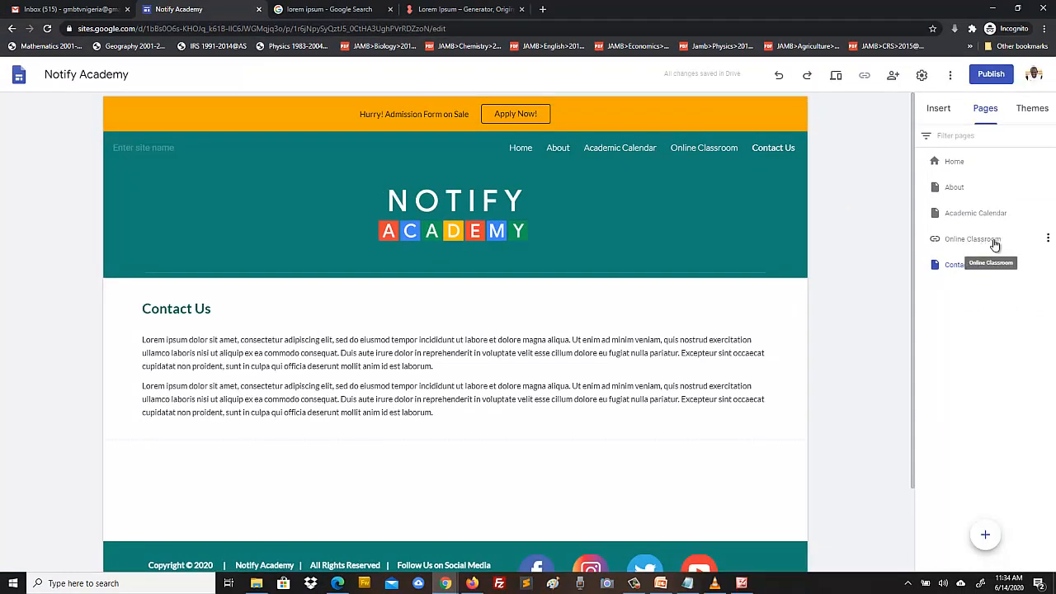
# - Begin a new navigation link named 'School Email', its address still blank
pyautogui.click(1047, 242)
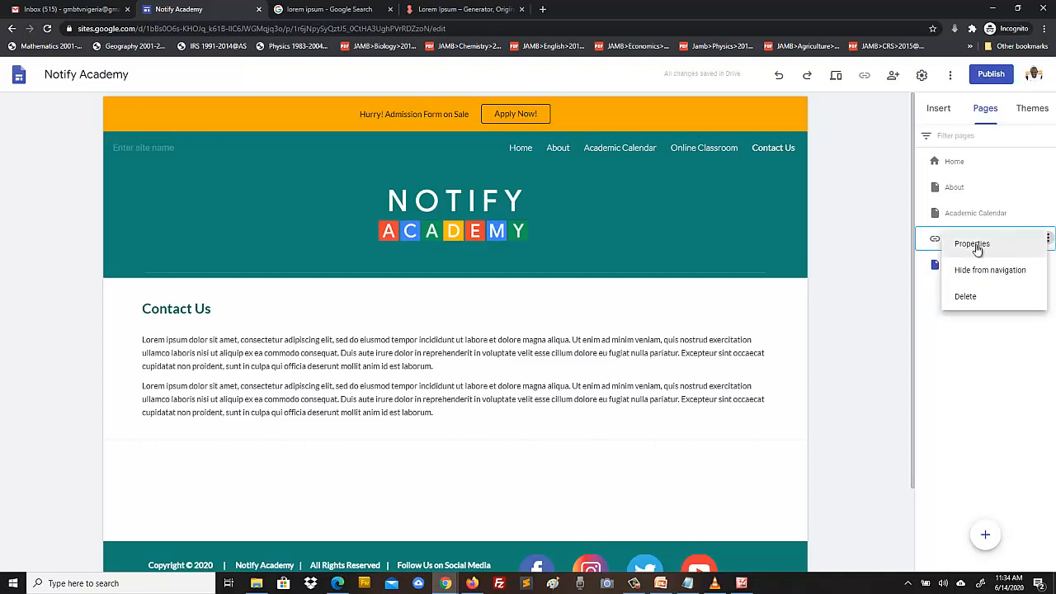
pyautogui.click(939, 352)
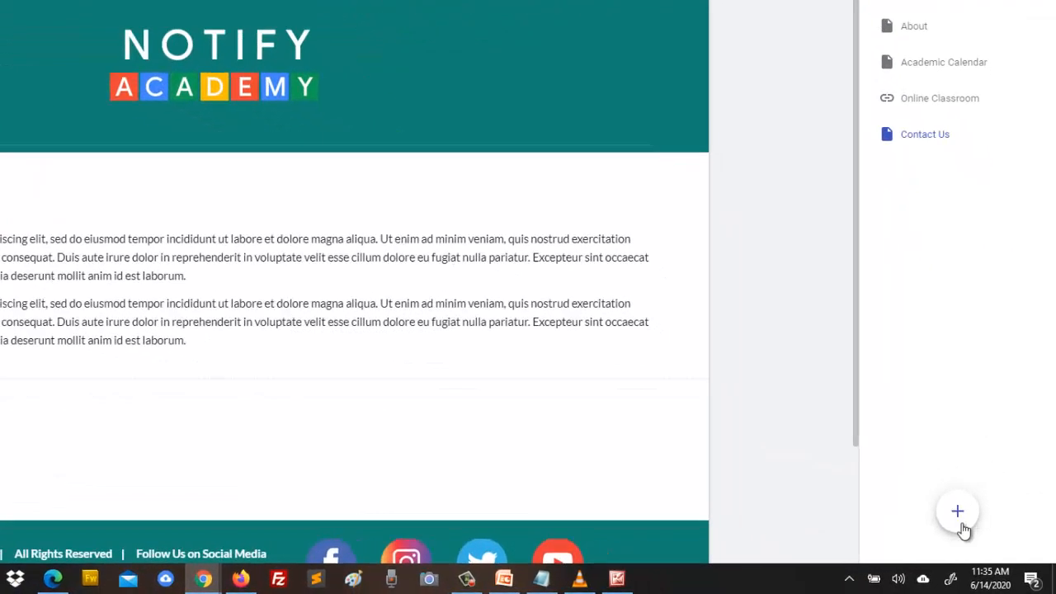
pyautogui.moveTo(986, 541)
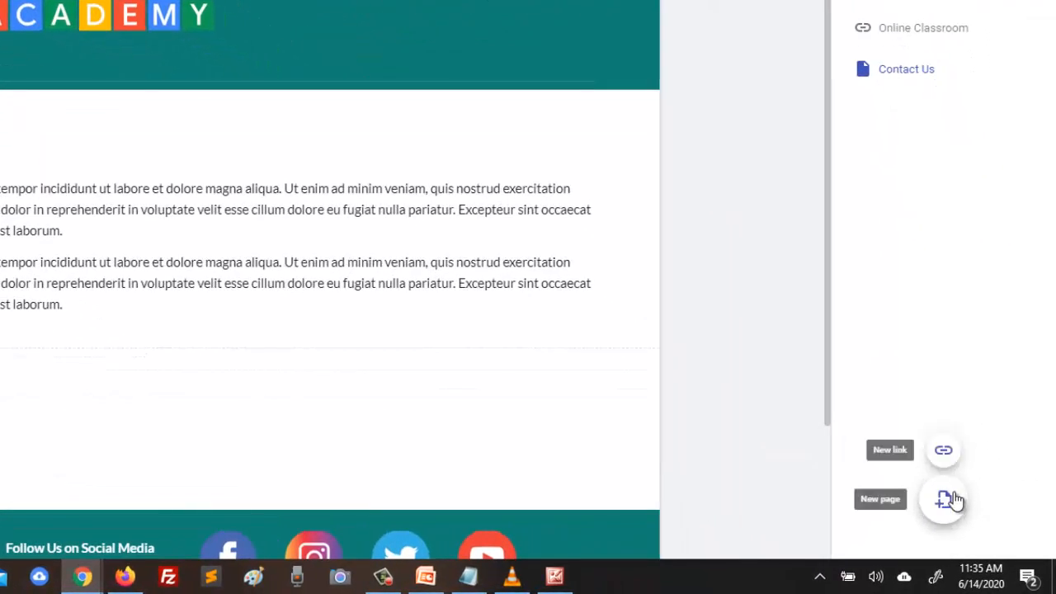
pyautogui.click(943, 452)
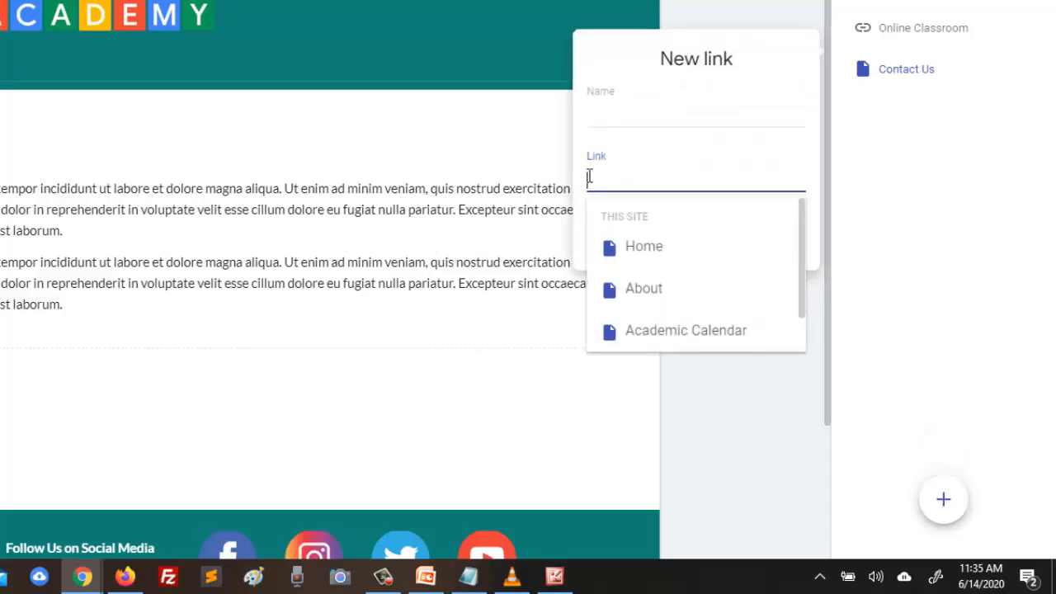
pyautogui.click(630, 123)
pyautogui.write('School Email')
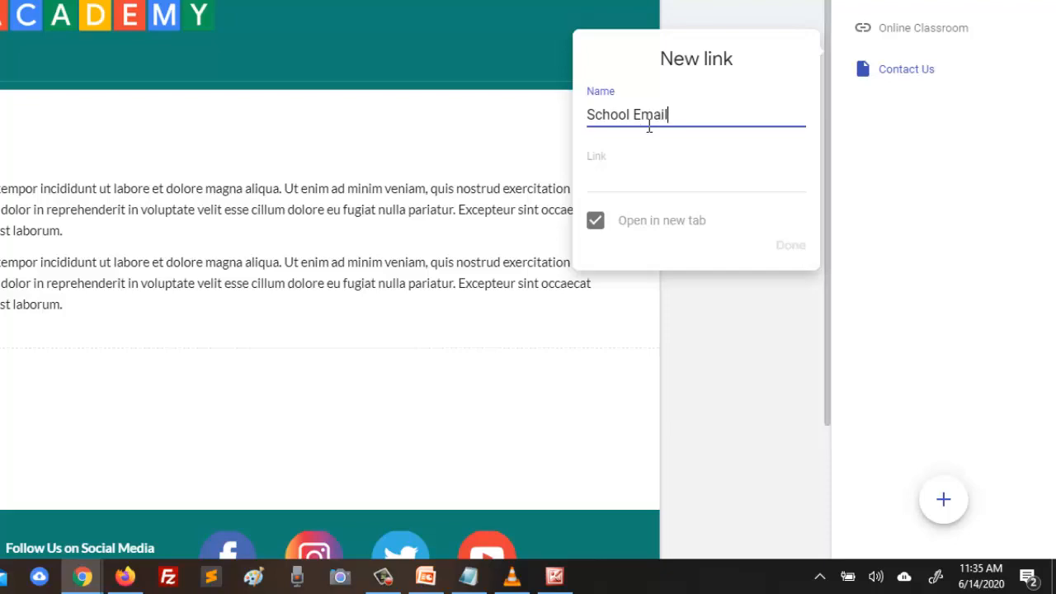
pyautogui.click(642, 181)
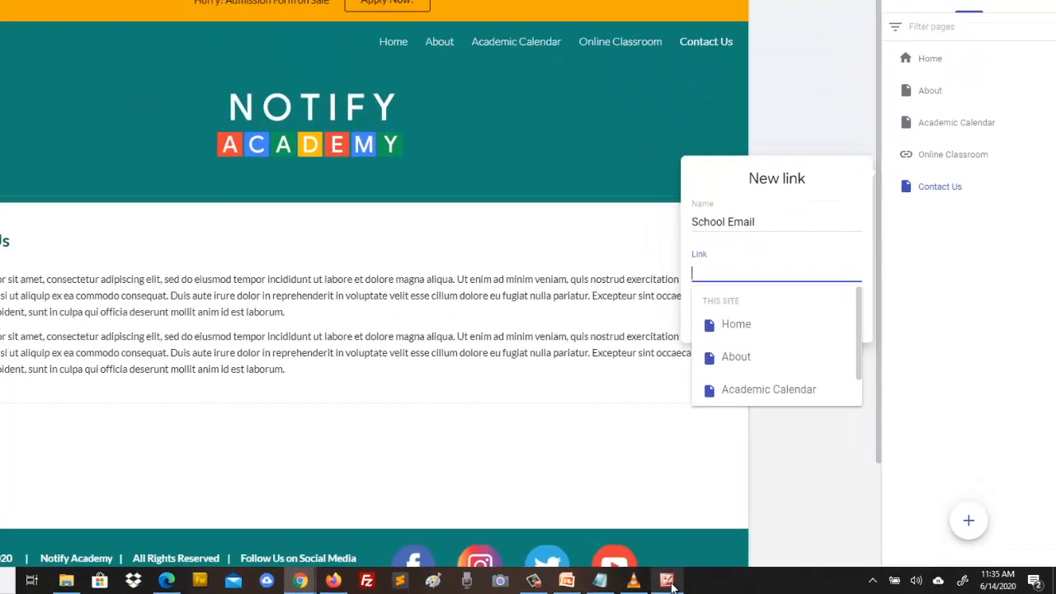
pyautogui.click(670, 582)
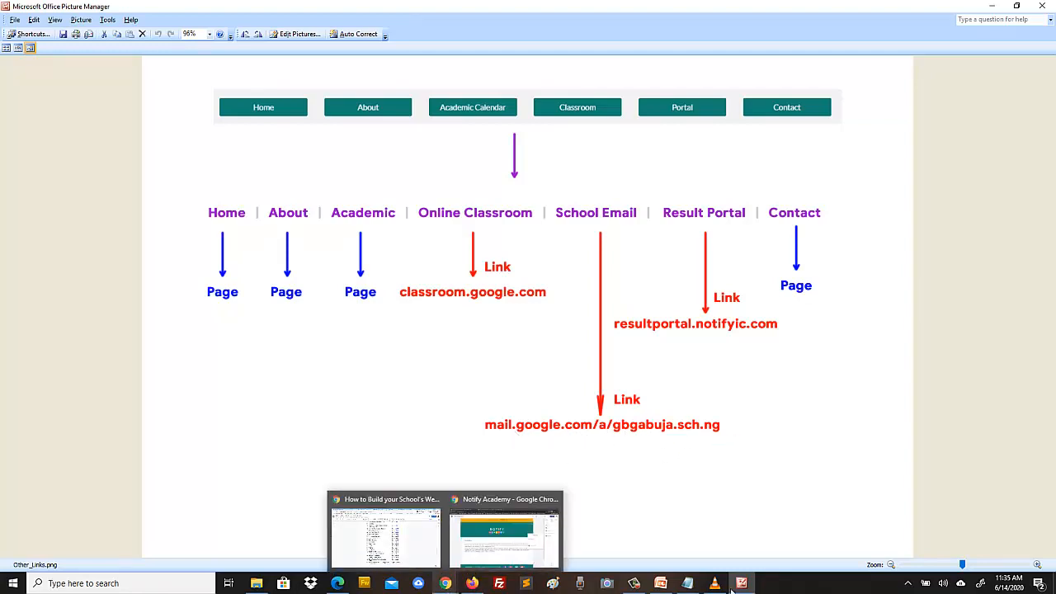
# - After checking the Other_Links.png plan, return to the Notepad note with the address
pyautogui.click(689, 585)
pyautogui.moveTo(181, 51); pyautogui.dragTo(355, 52)
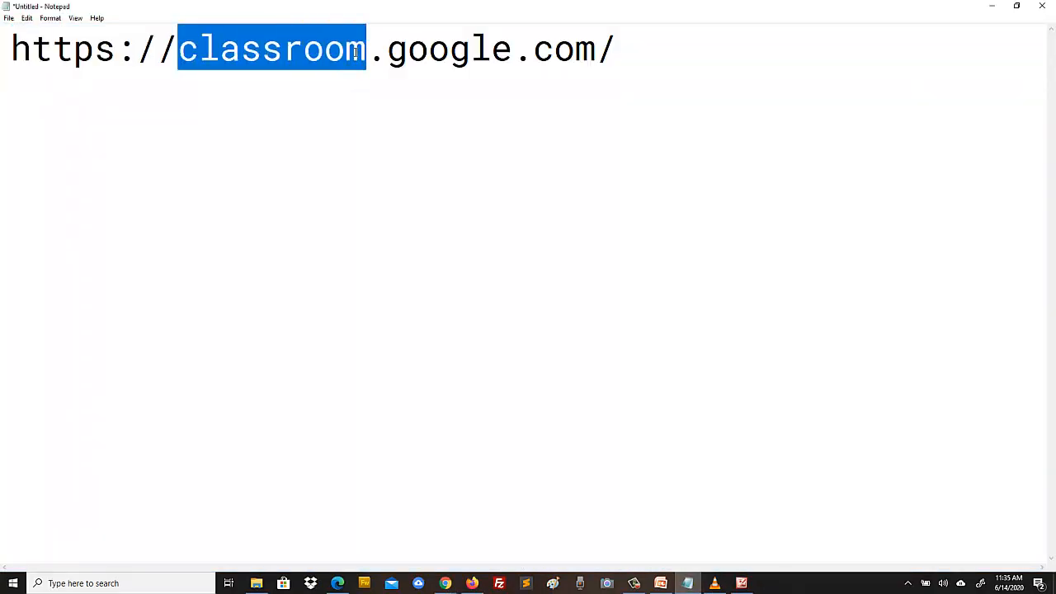
pyautogui.write('mail')
pyautogui.click(530, 48)
pyautogui.write('a/')
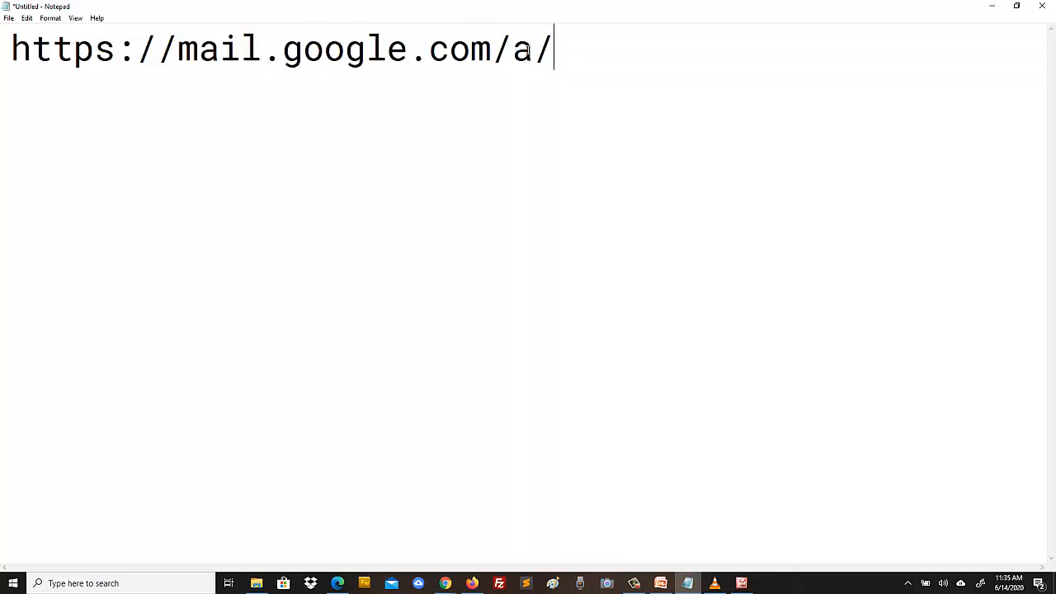
pyautogui.write('gbg')
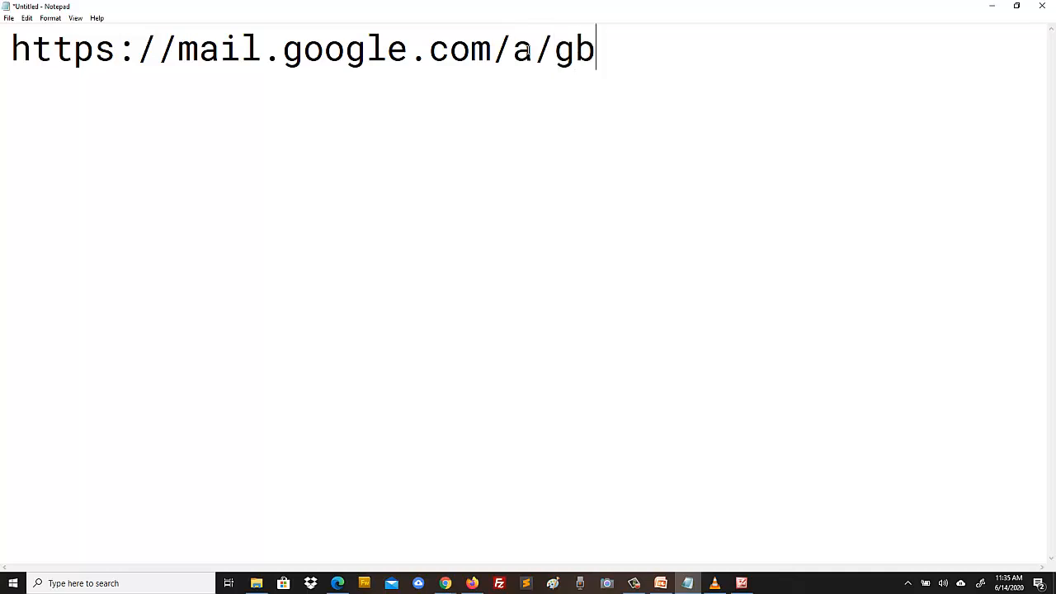
pyautogui.press('BackSpace')
pyautogui.press('BackSpace')
pyautogui.press('BackSpace')
pyautogui.write('noti')
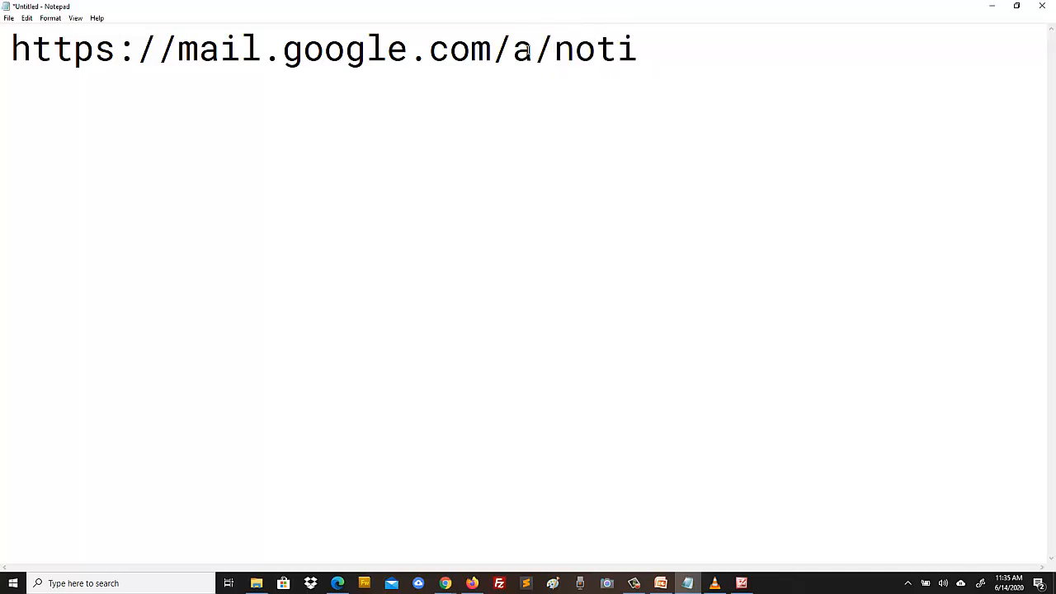
pyautogui.write('fyacademy')
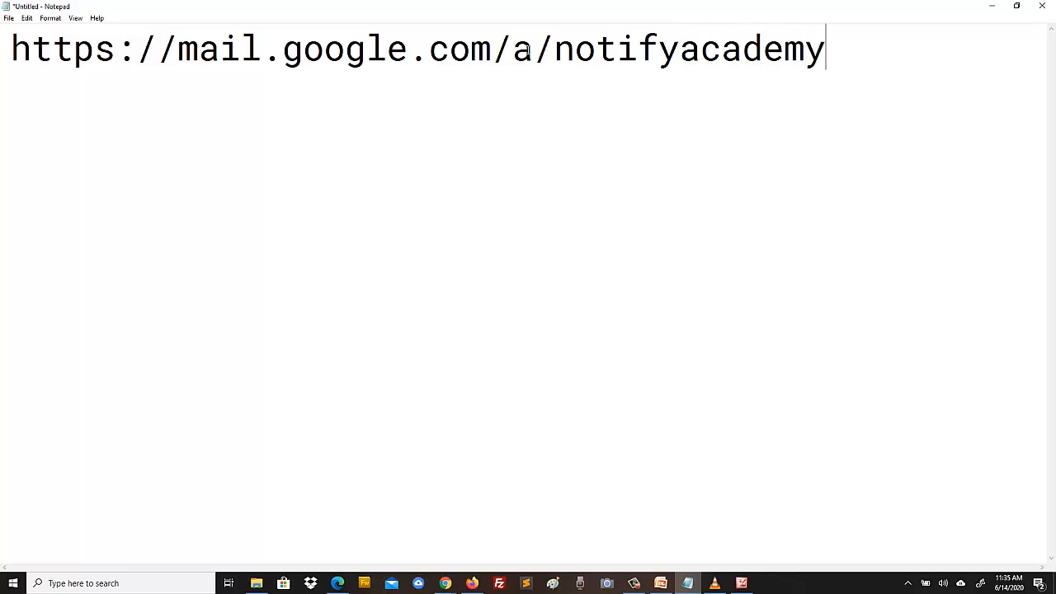
pyautogui.write('.sch')
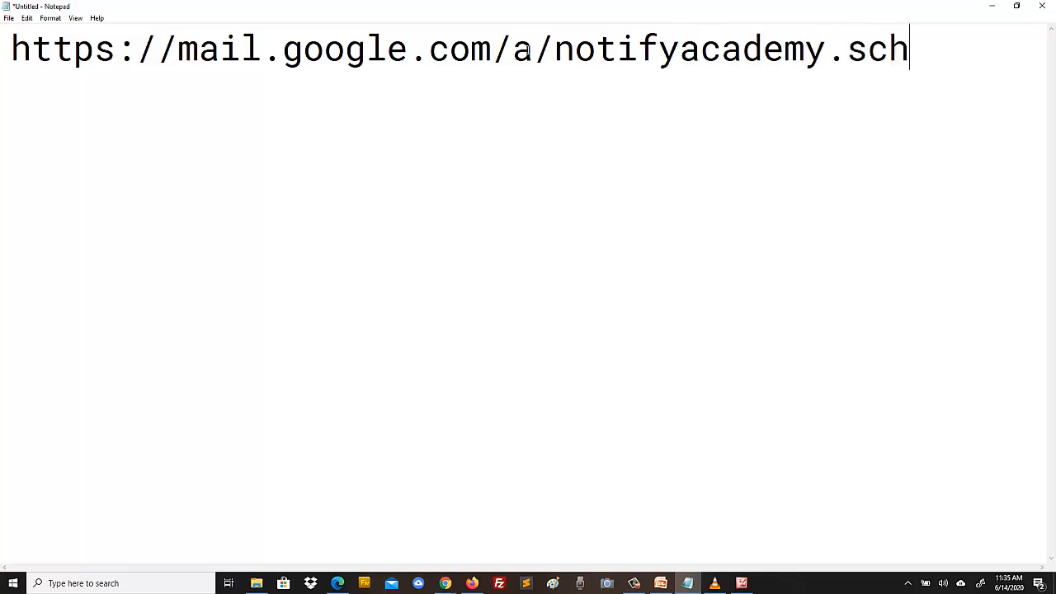
pyautogui.write('.ng')
pyautogui.hotkey('ctrl', 'a')
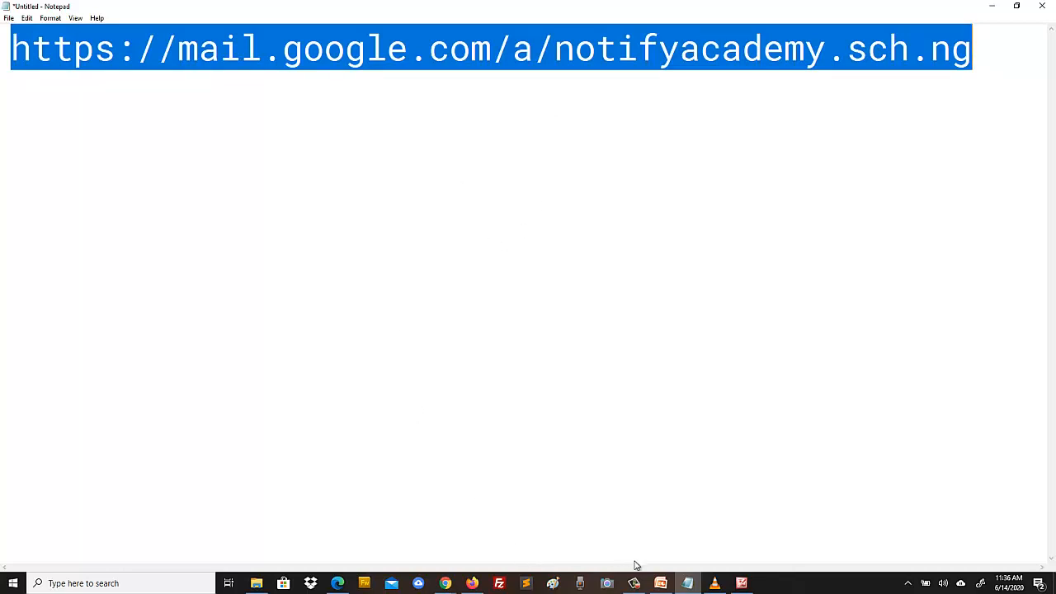
pyautogui.click(446, 584)
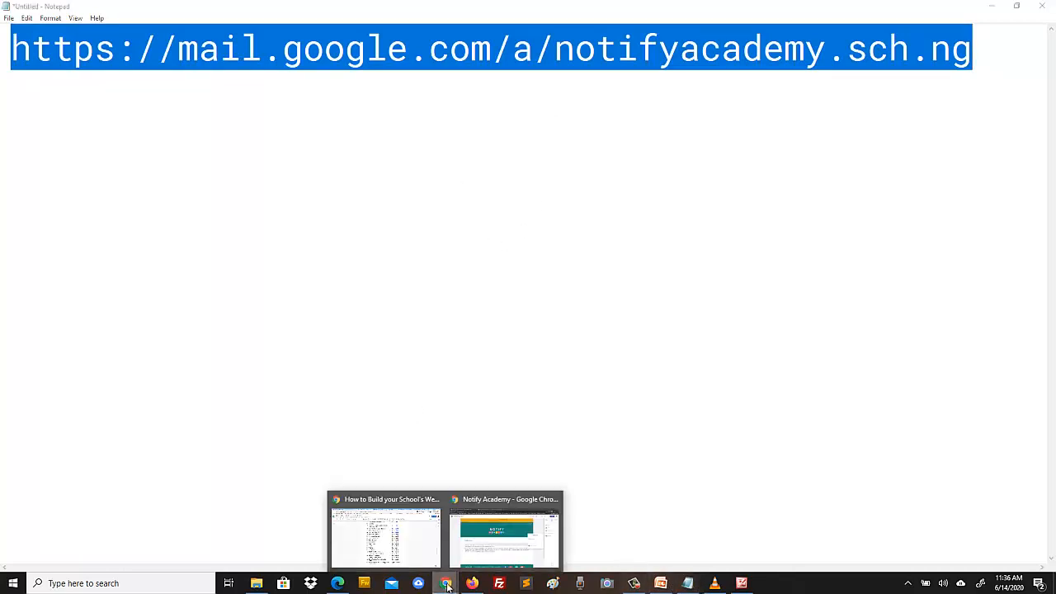
# - Paste the school mail address as the School Email link and save it, opening in a new tab
pyautogui.click(490, 499)
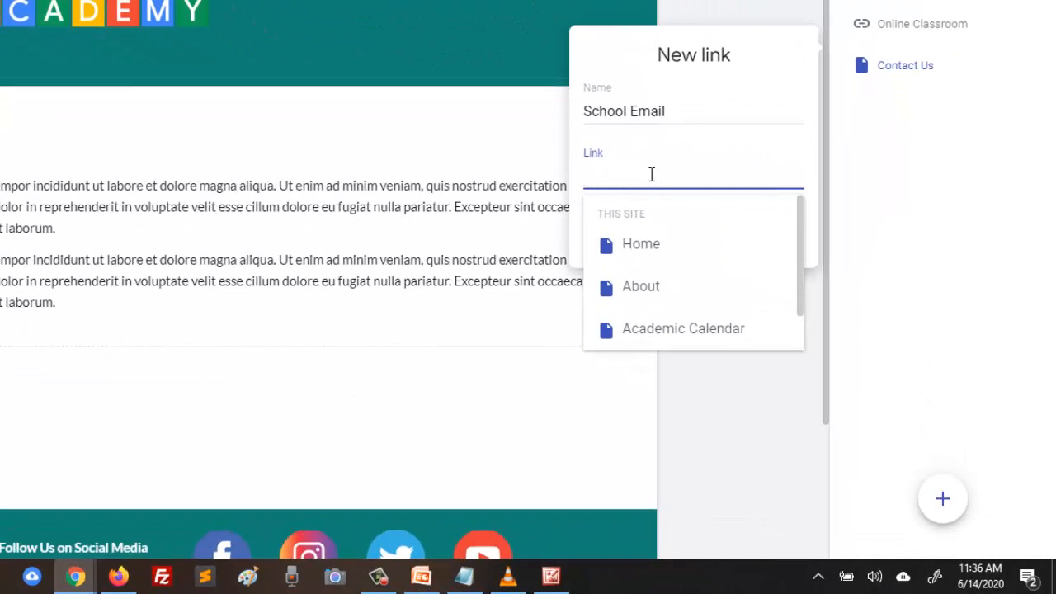
pyautogui.hotkey('ctrl', 'v')
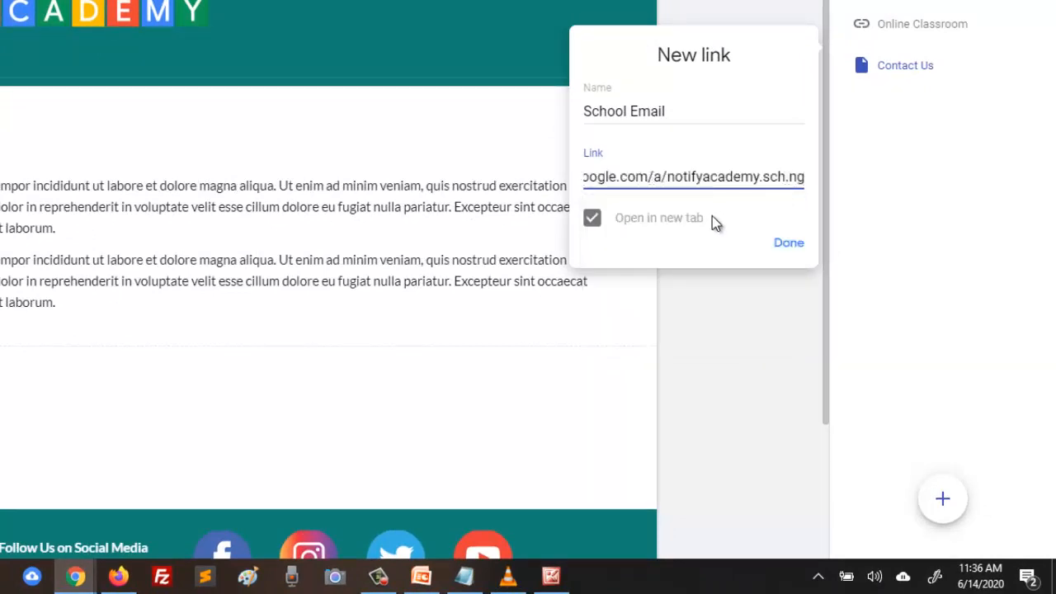
pyautogui.click(789, 244)
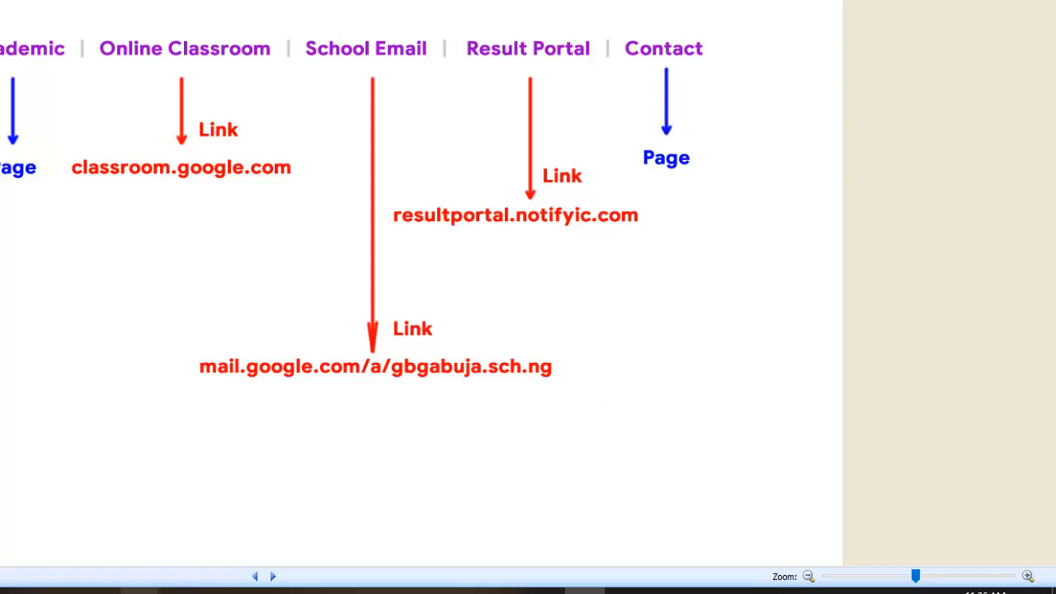
pyautogui.moveTo(155, 590)
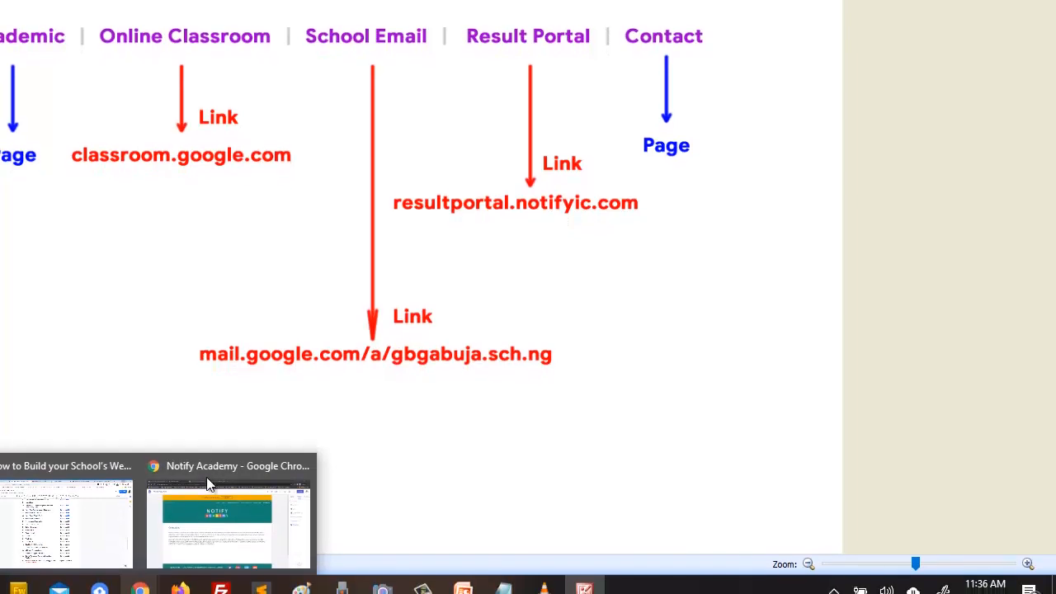
pyautogui.click(182, 538)
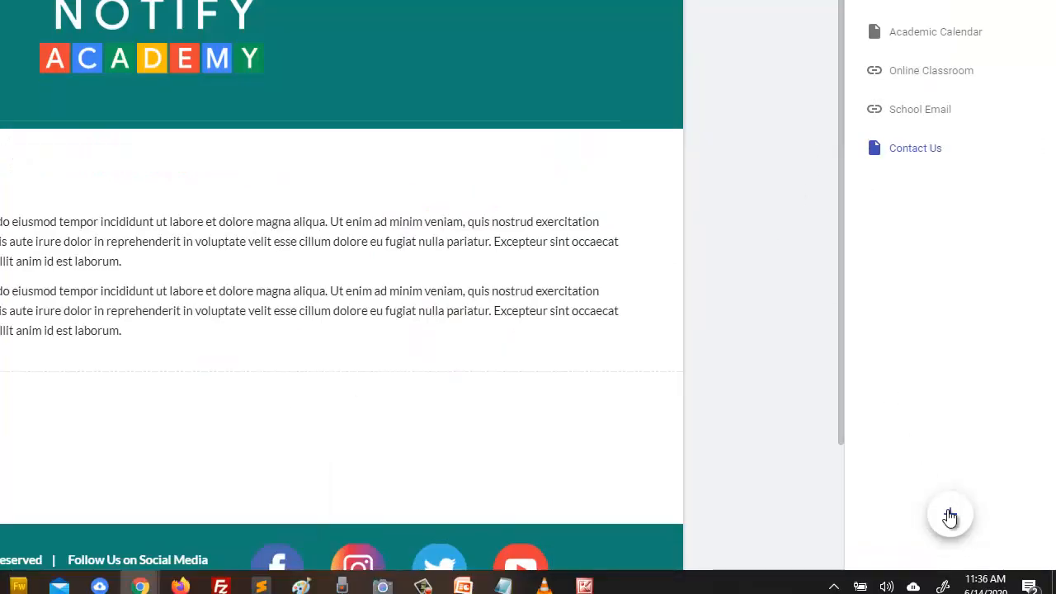
pyautogui.moveTo(951, 514)
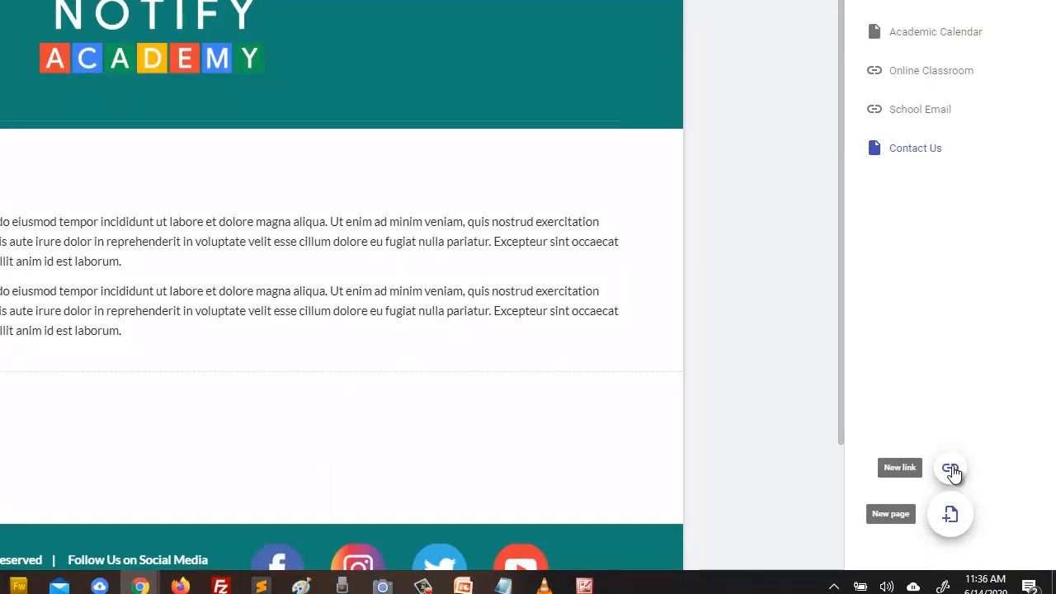
pyautogui.click(951, 469)
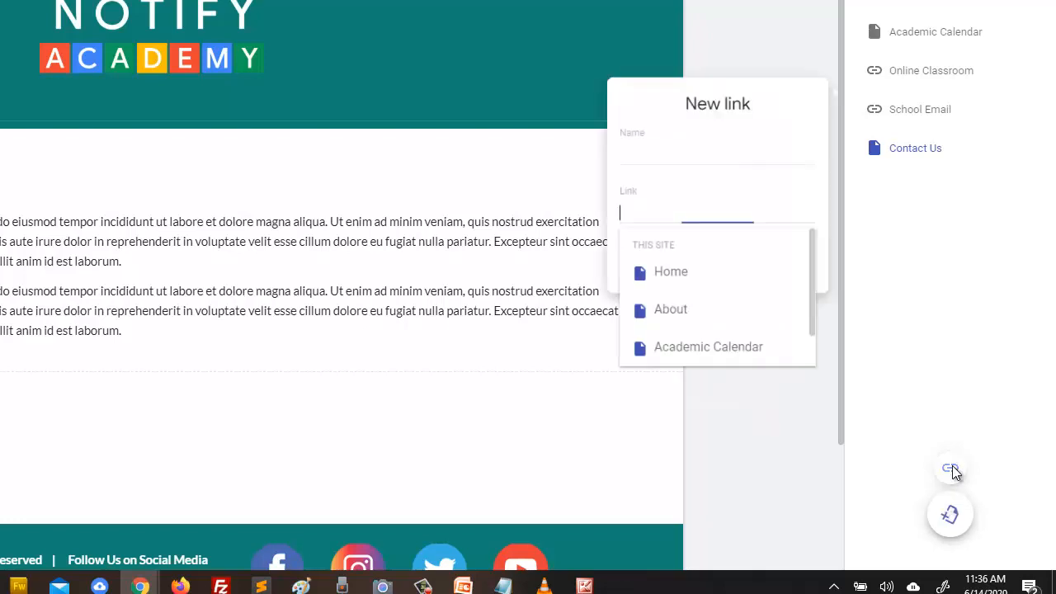
pyautogui.click(660, 151)
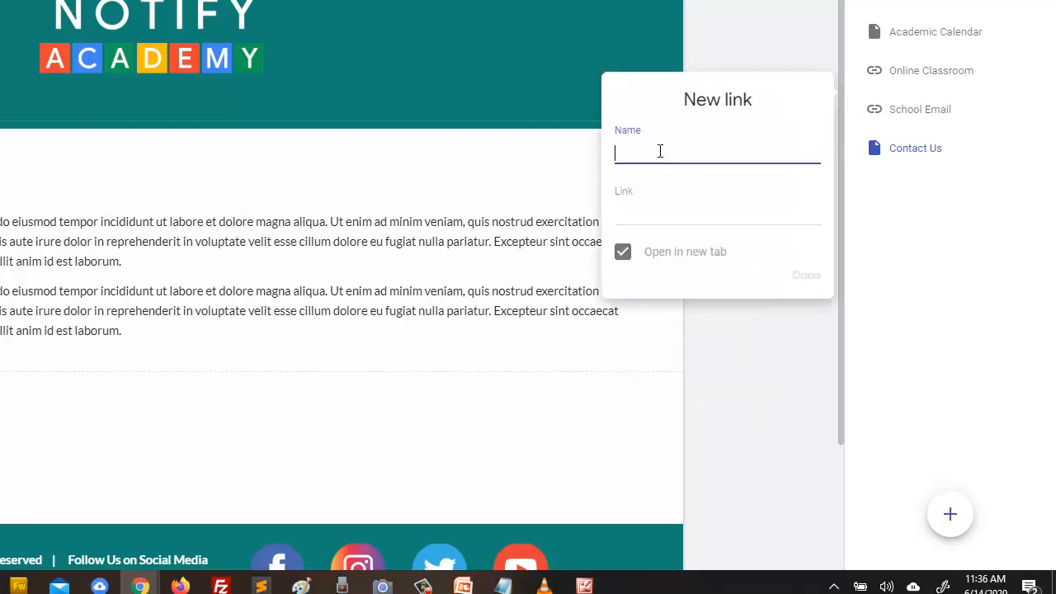
pyautogui.write('Re')
pyautogui.write('sult ')
pyautogui.write('Ro')
pyautogui.write('rty')
pyautogui.write('al')
pyautogui.click(657, 218)
pyautogui.write('ht')
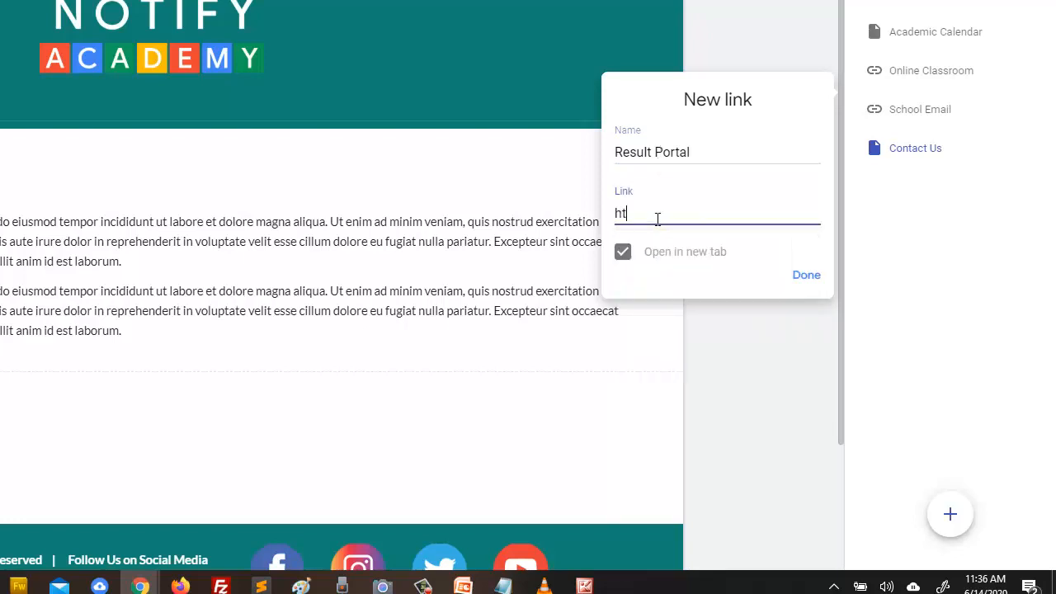
pyautogui.write('tlo')
pyautogui.write('p:/')
pyautogui.write('no')
pyautogui.press('BackSpace')
pyautogui.press('BackSpace')
pyautogui.write('portal.notifyic.com')
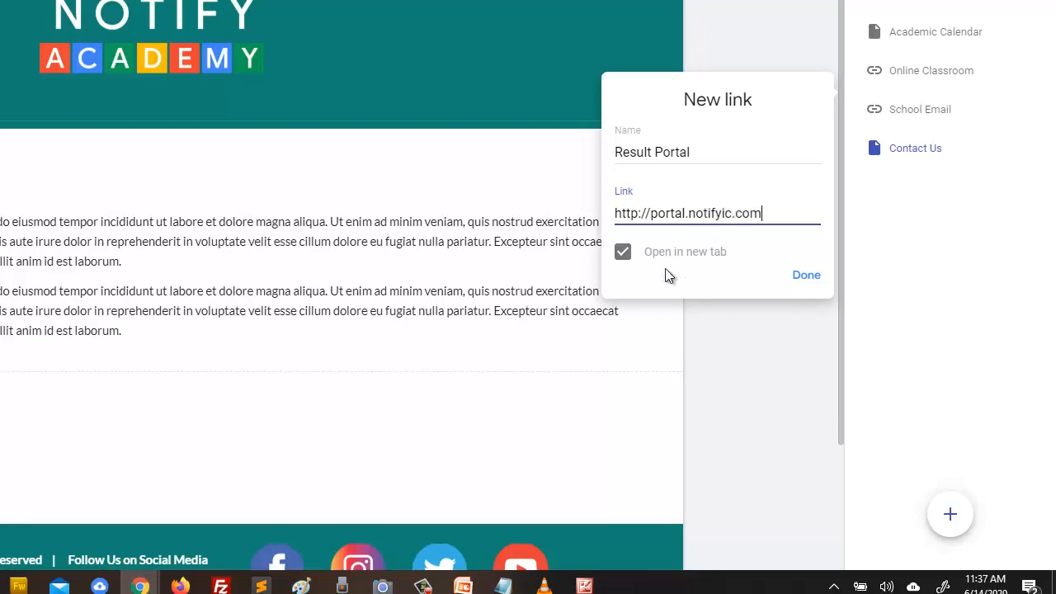
pyautogui.click(805, 276)
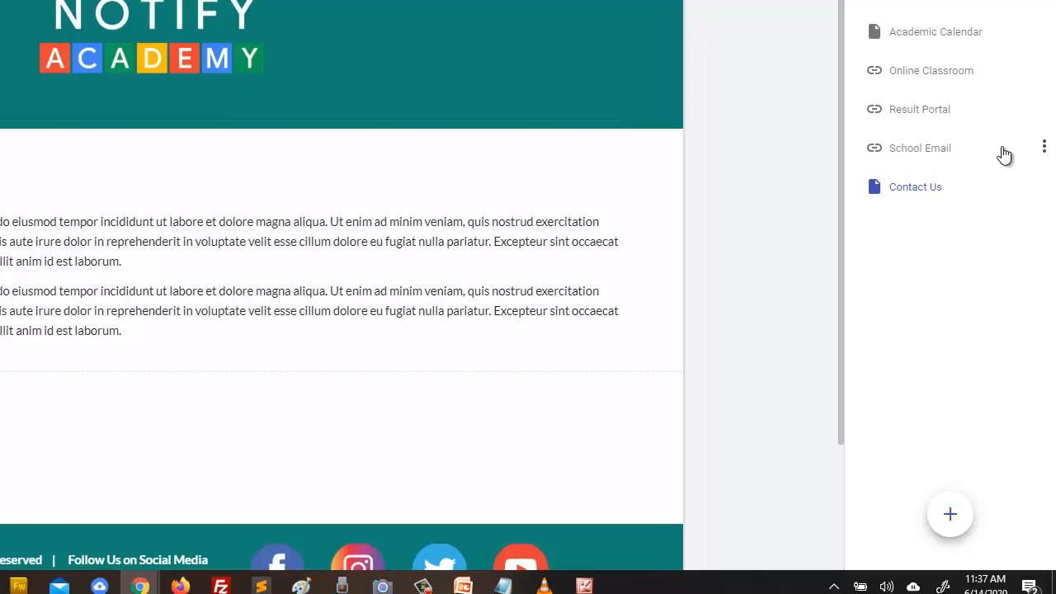
# - Drag Result Portal below School Email, matching the Other_Links.png plan
pyautogui.click(1044, 155)
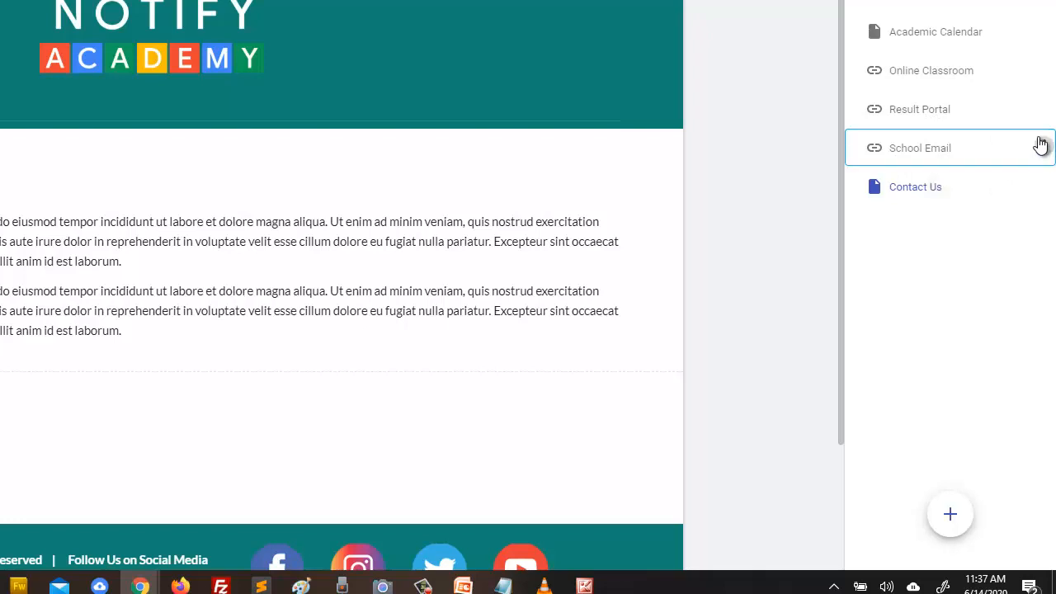
pyautogui.click(1043, 108)
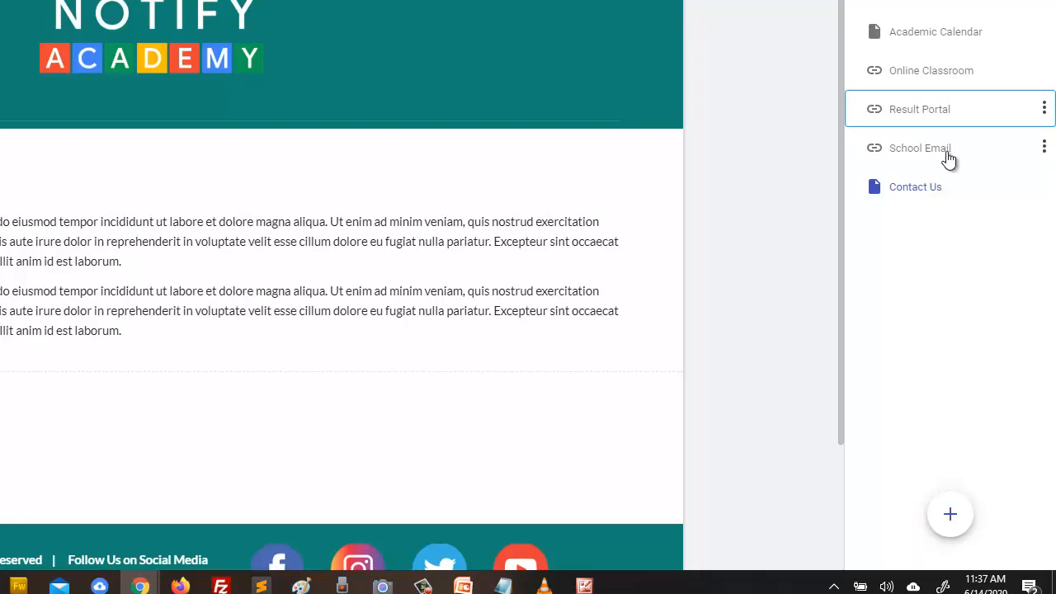
pyautogui.moveTo(904, 151); pyautogui.dragTo(902, 112)
pyautogui.moveTo(929, 111); pyautogui.dragTo(931, 161)
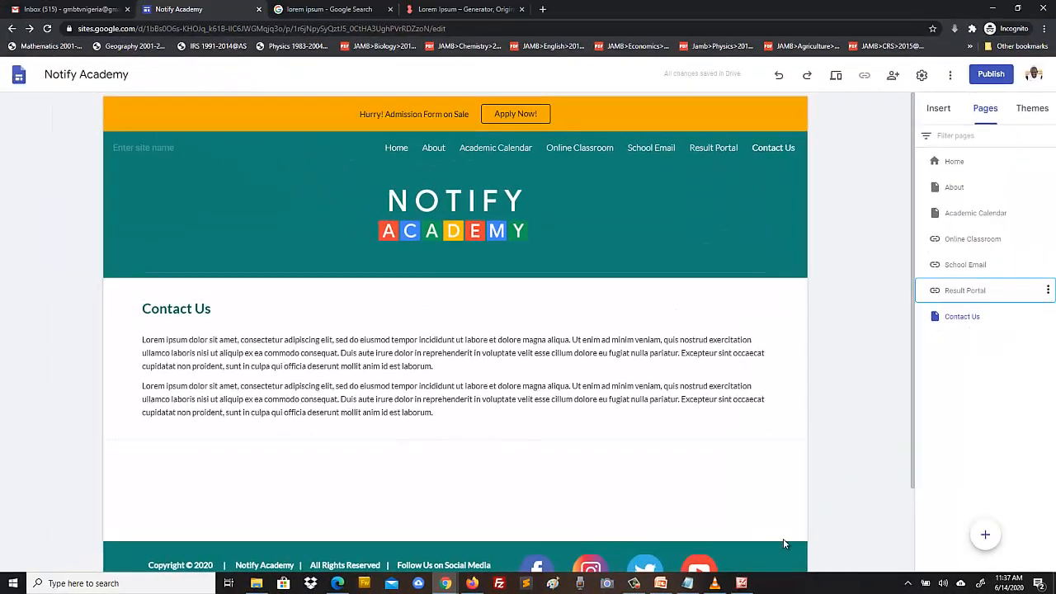
pyautogui.click(743, 585)
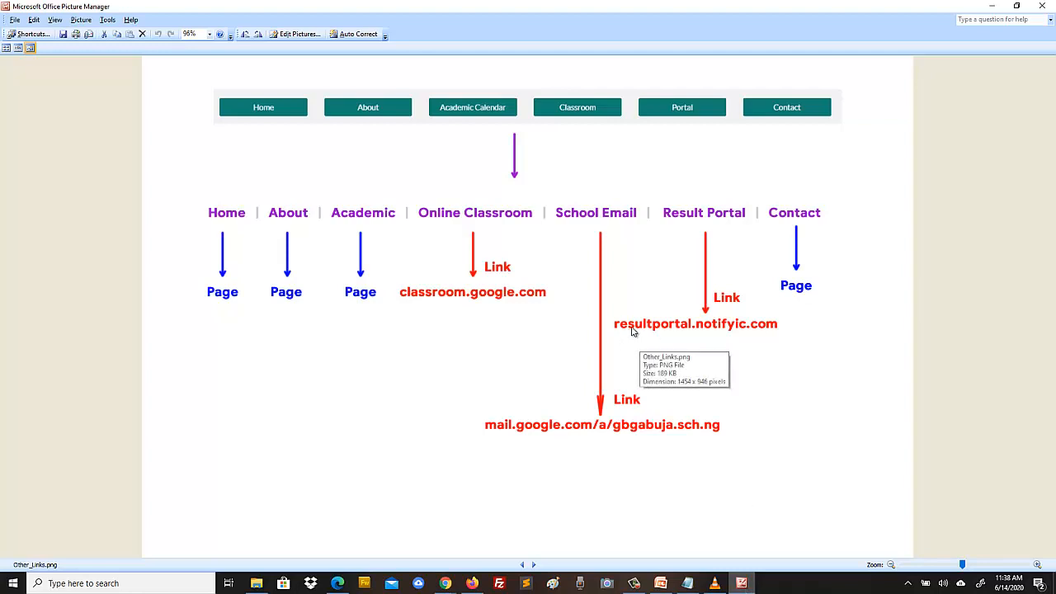
pyautogui.click(445, 584)
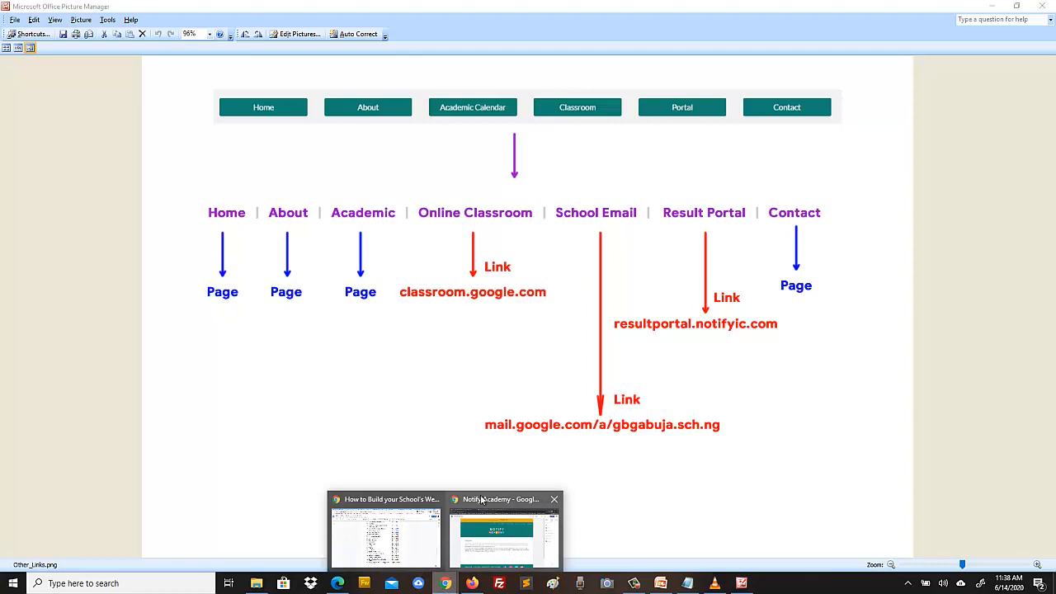
pyautogui.click(457, 569)
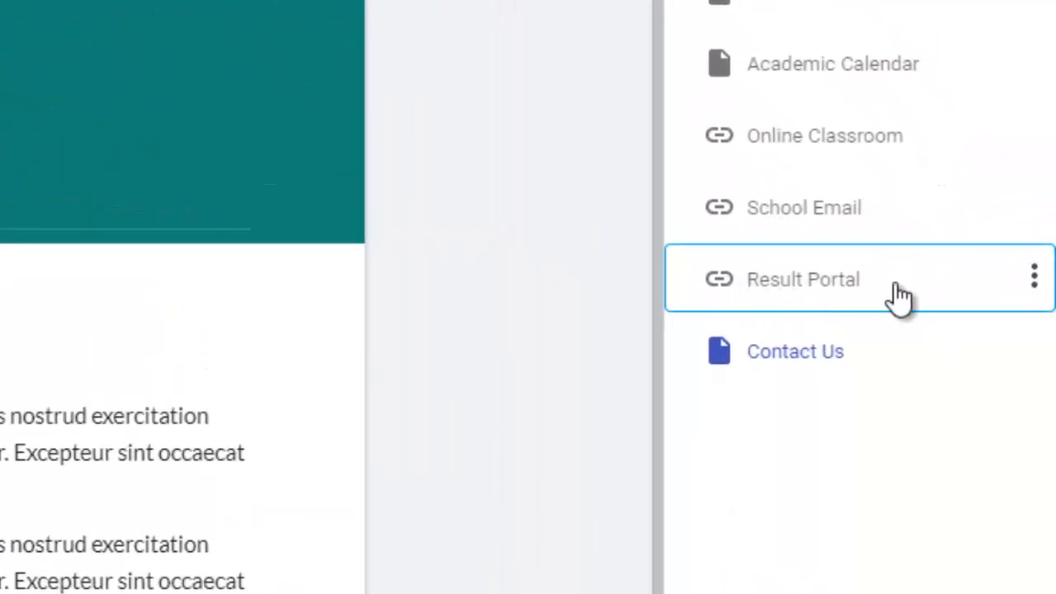
pyautogui.click(1034, 277)
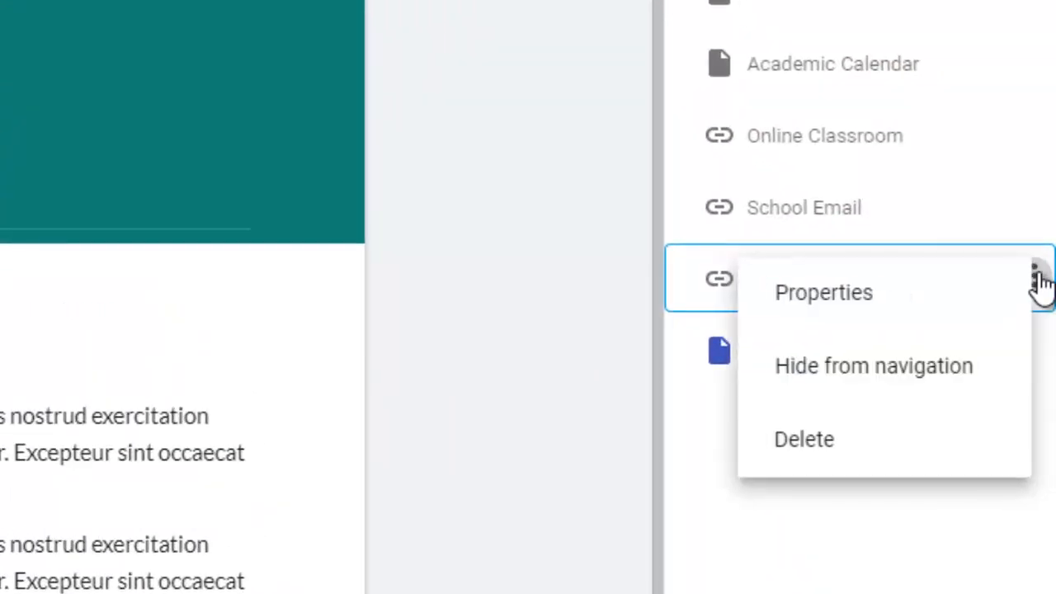
pyautogui.click(855, 294)
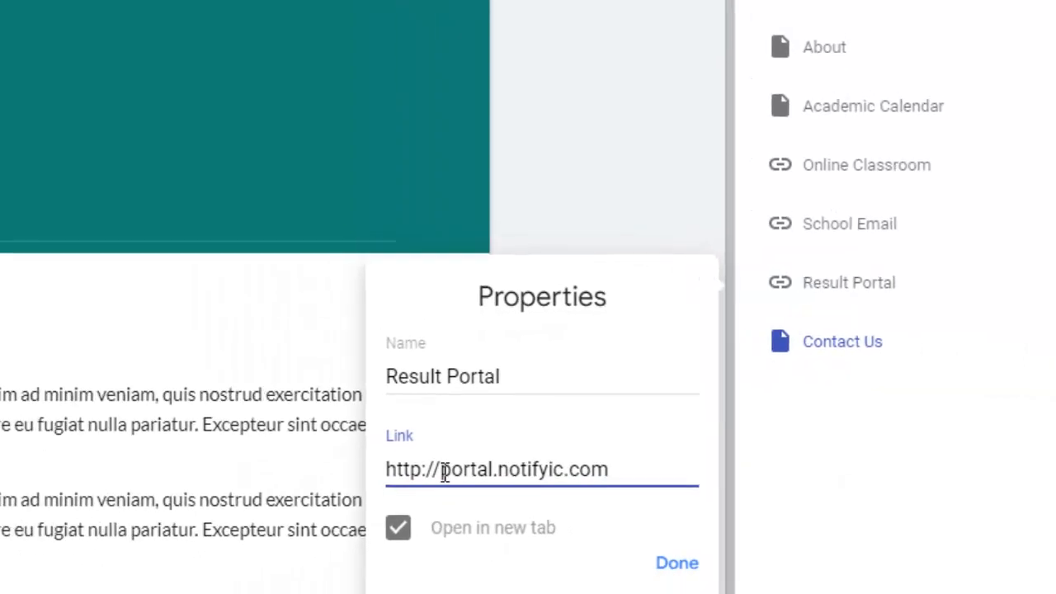
pyautogui.write('re')
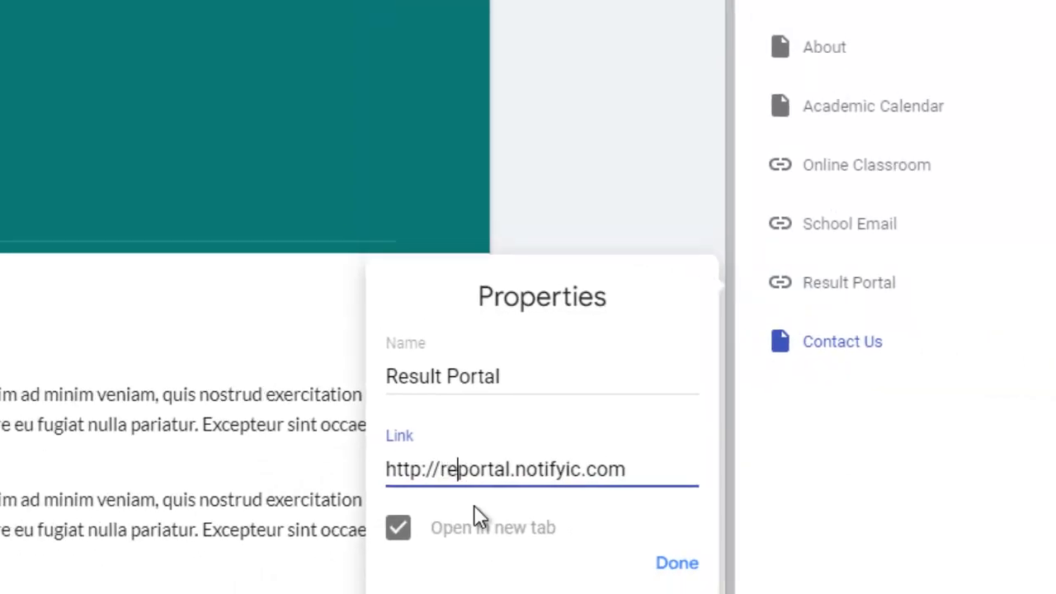
pyautogui.write('sult')
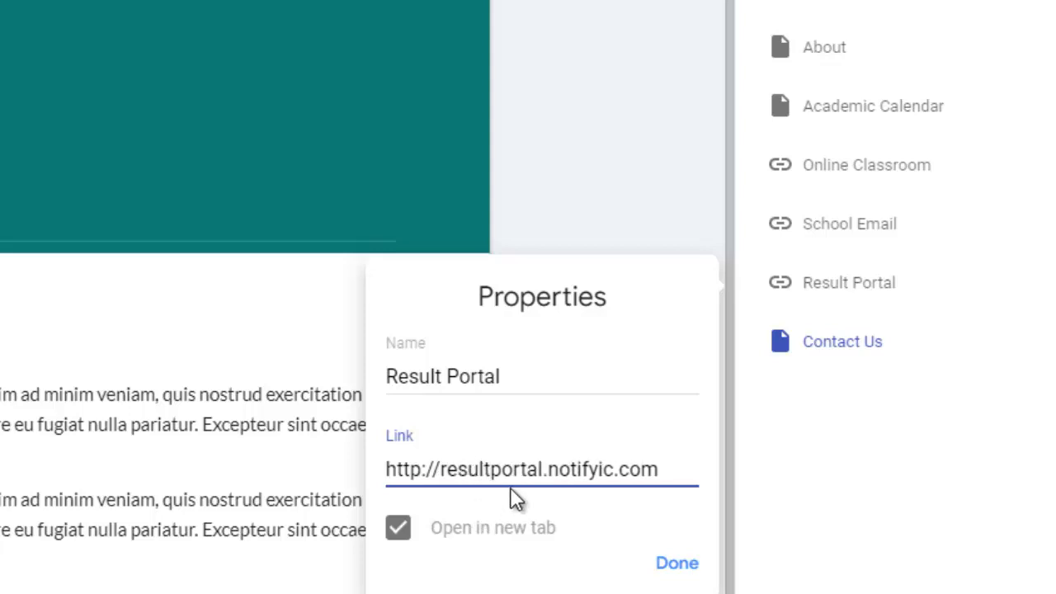
pyautogui.click(678, 565)
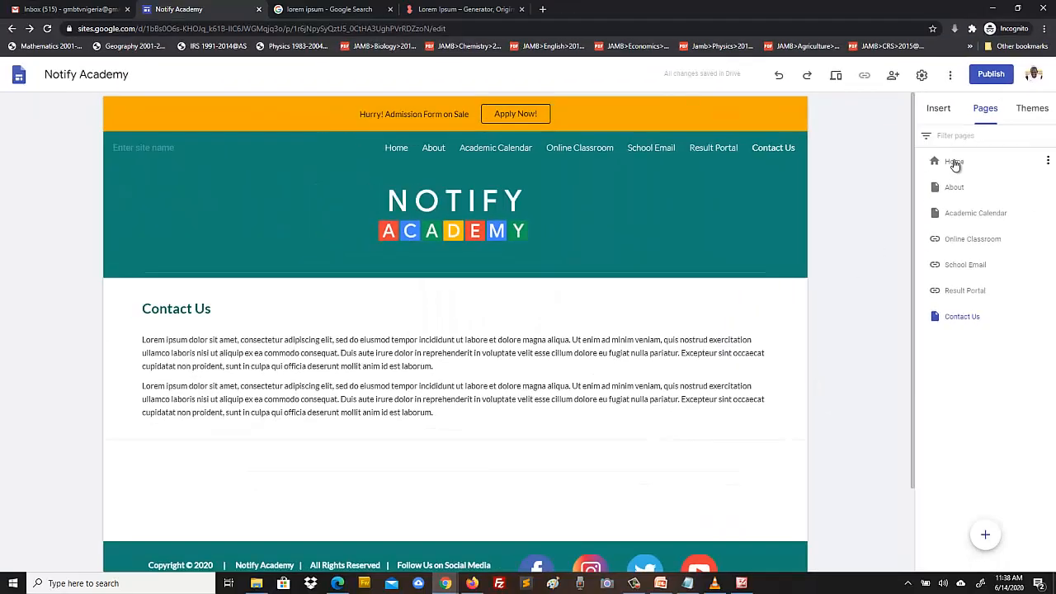
# - Select the Home page and open the site in preview mode
pyautogui.click(954, 162)
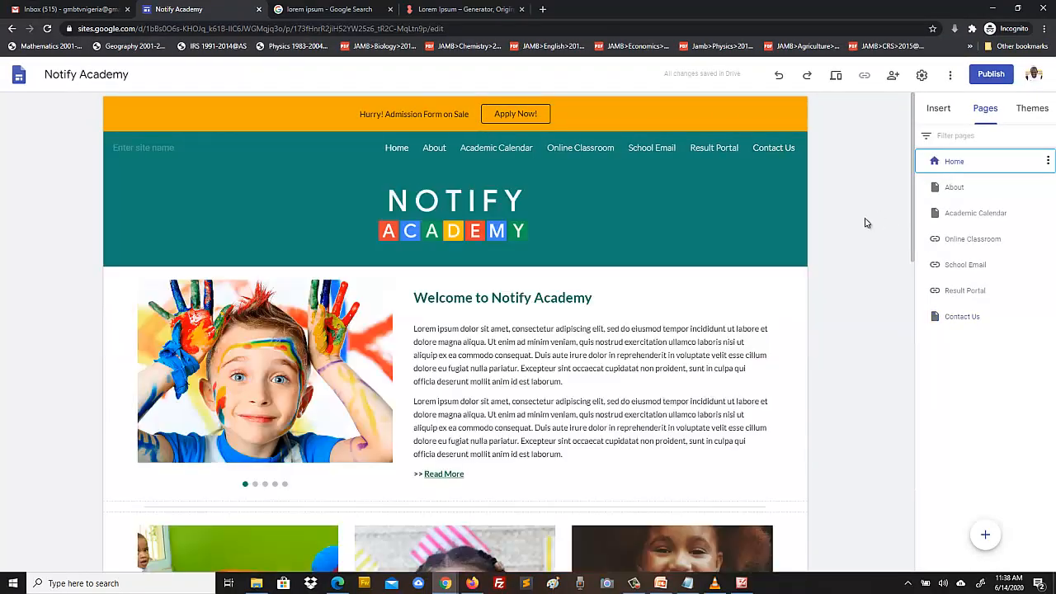
pyautogui.scroll(-10, 868, 252)
pyautogui.scroll(10, 871, 255)
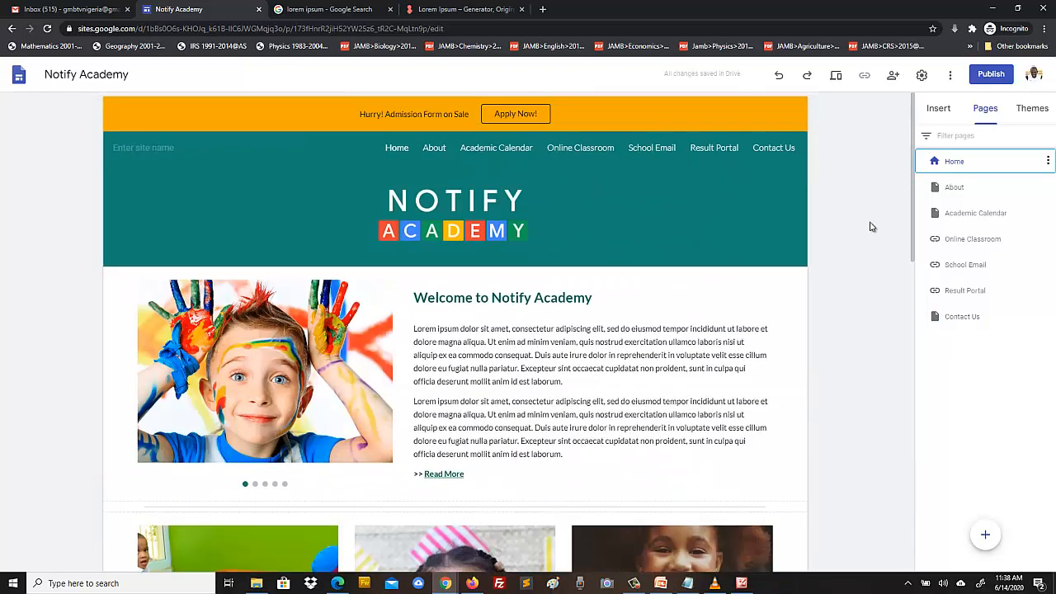
pyautogui.click(836, 76)
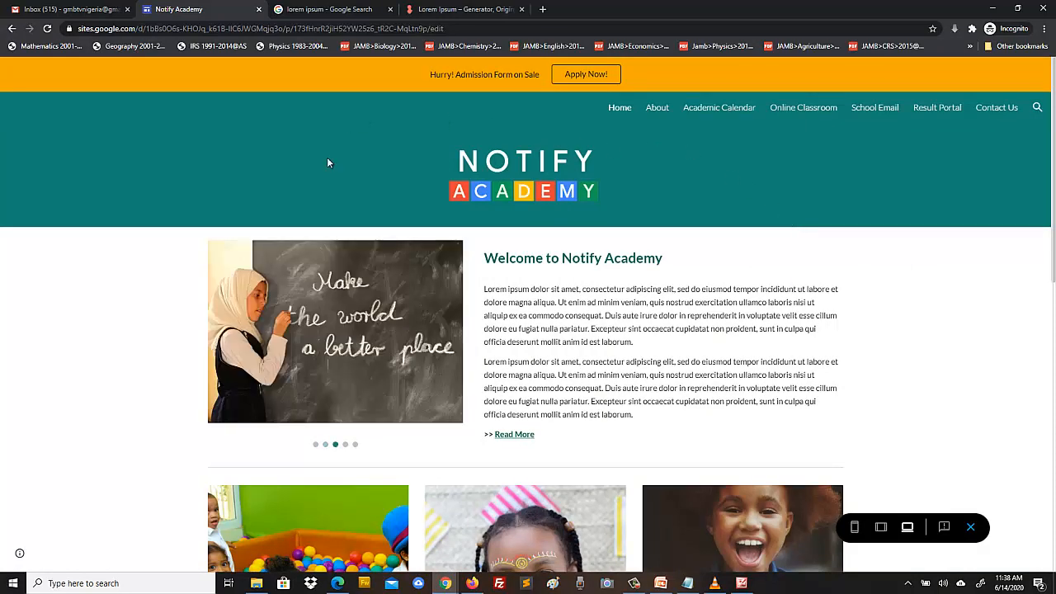
# - Scroll the Home preview, then visit the About and Academic Calendar pages from the nav bar
pyautogui.scroll(-10, 556, 319)
pyautogui.scroll(10, 735, 343)
pyautogui.scroll(-10, 541, 339)
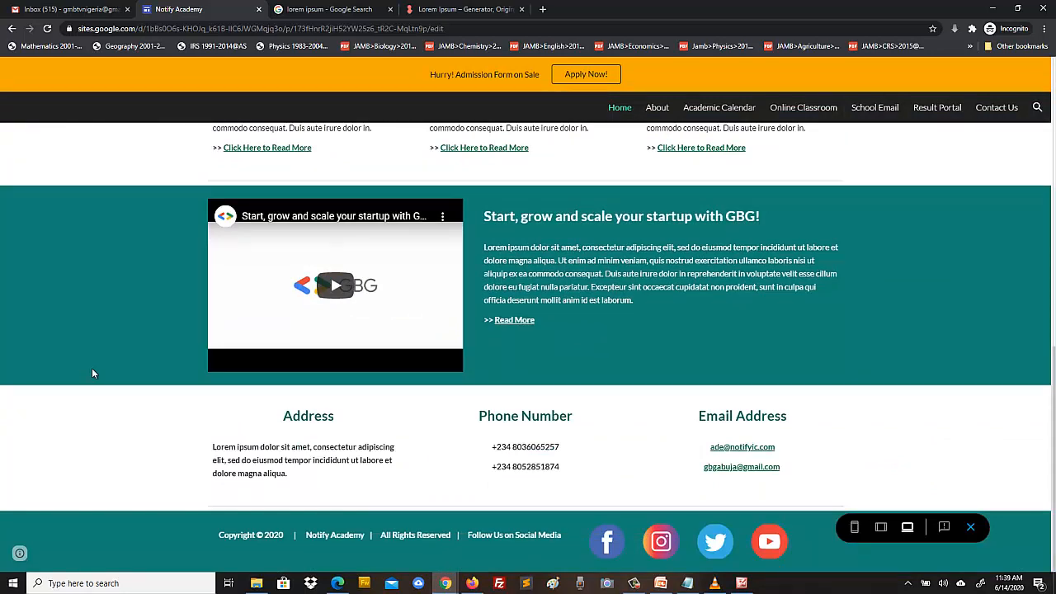
pyautogui.scroll(10, 158, 424)
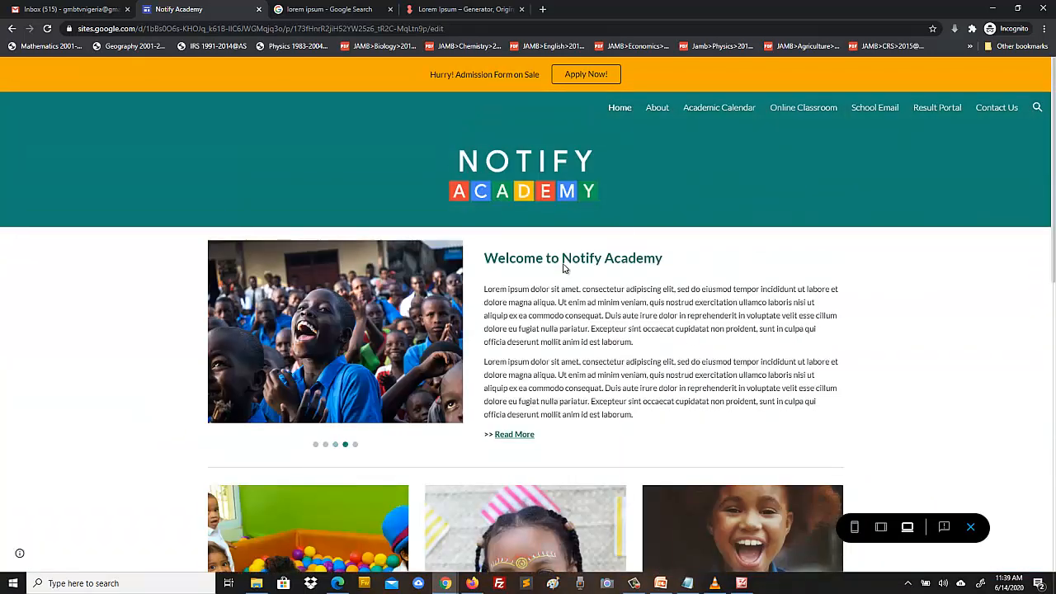
pyautogui.click(657, 108)
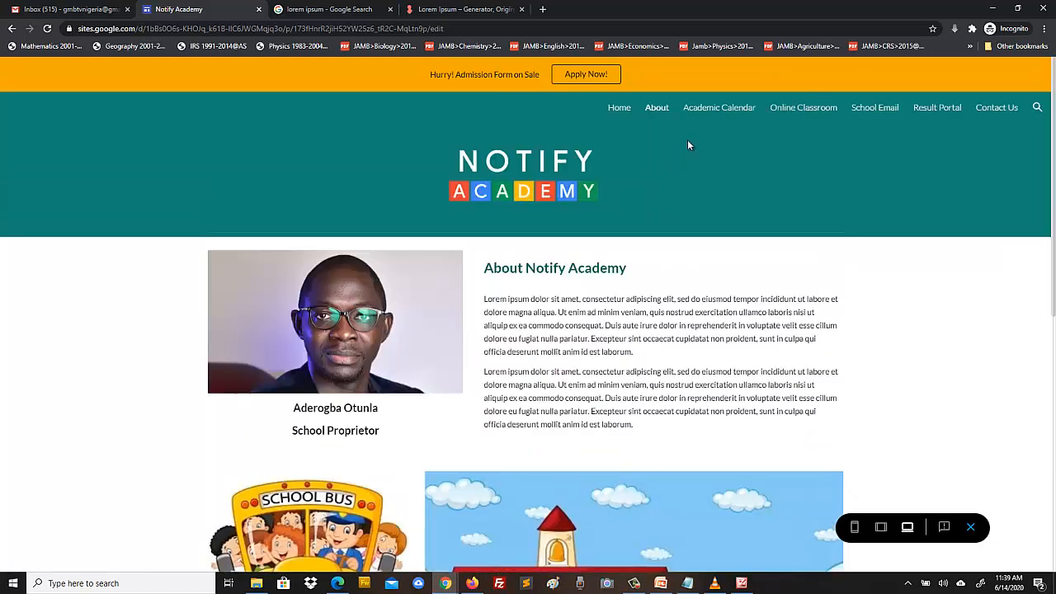
pyautogui.click(715, 109)
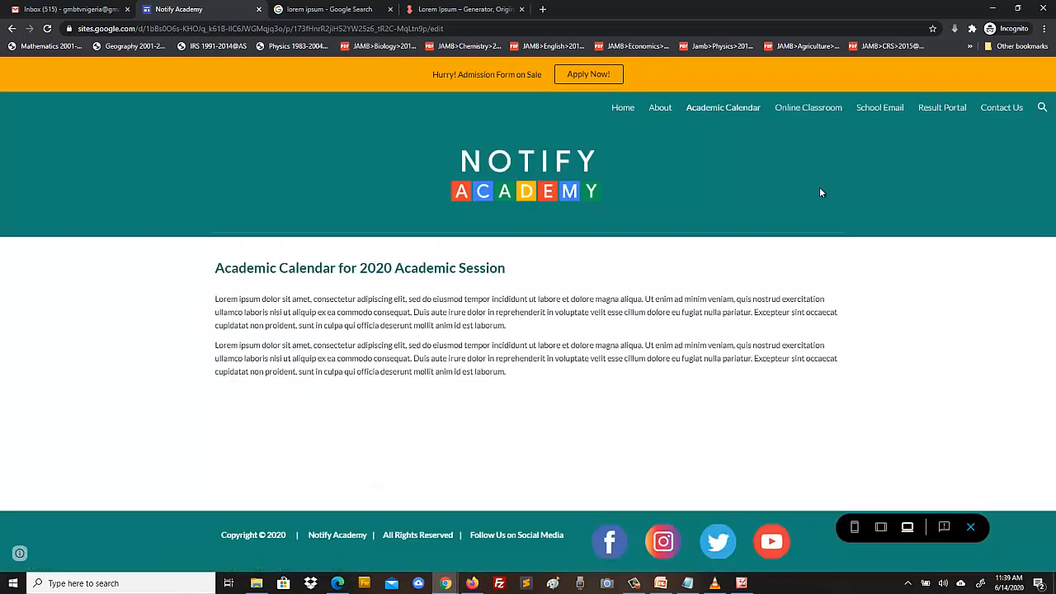
pyautogui.click(808, 109)
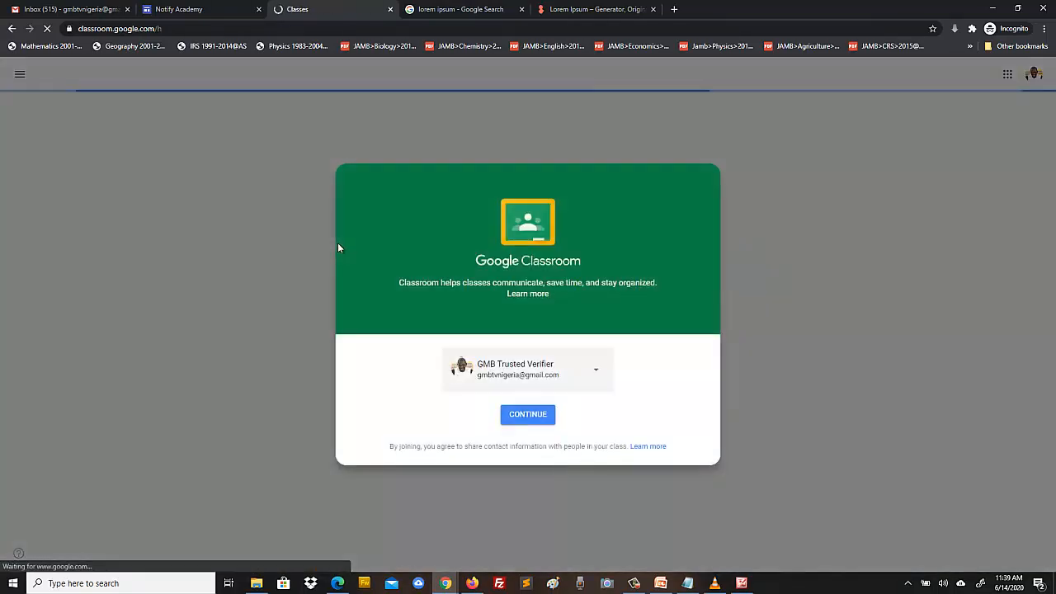
pyautogui.click(390, 10)
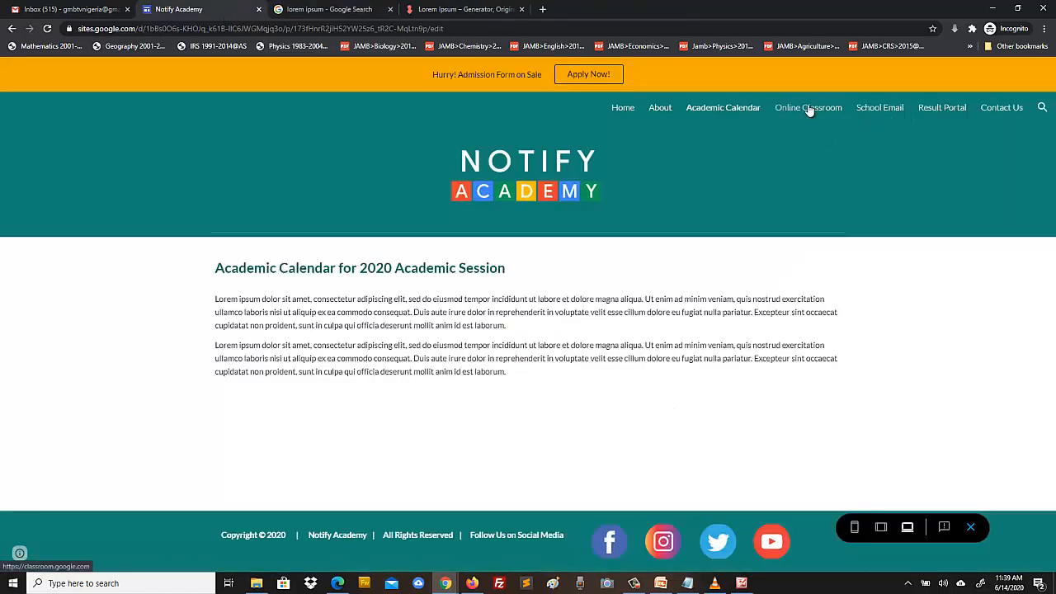
pyautogui.click(881, 109)
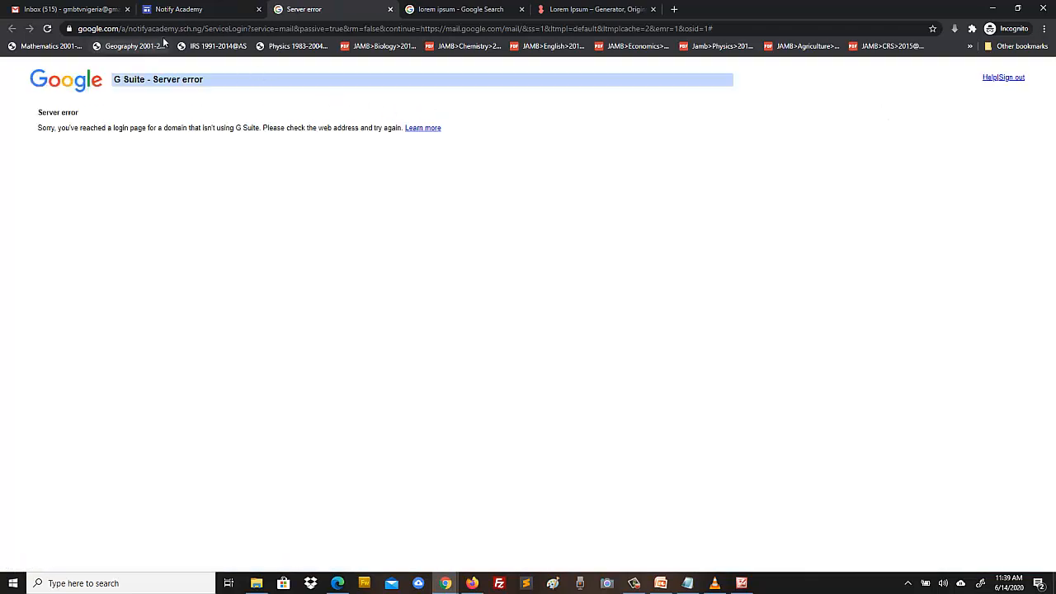
pyautogui.click(391, 9)
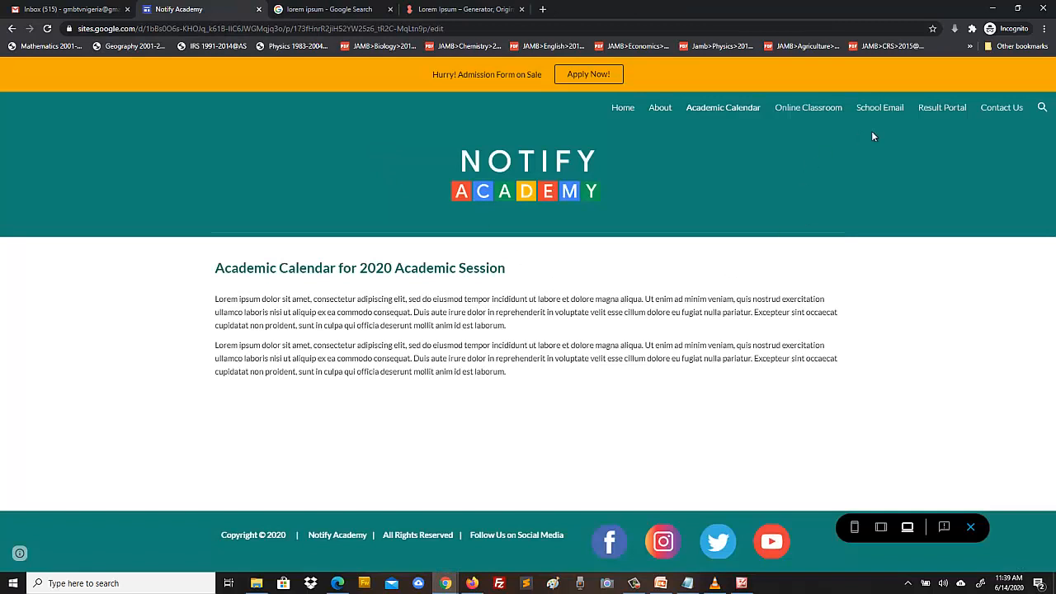